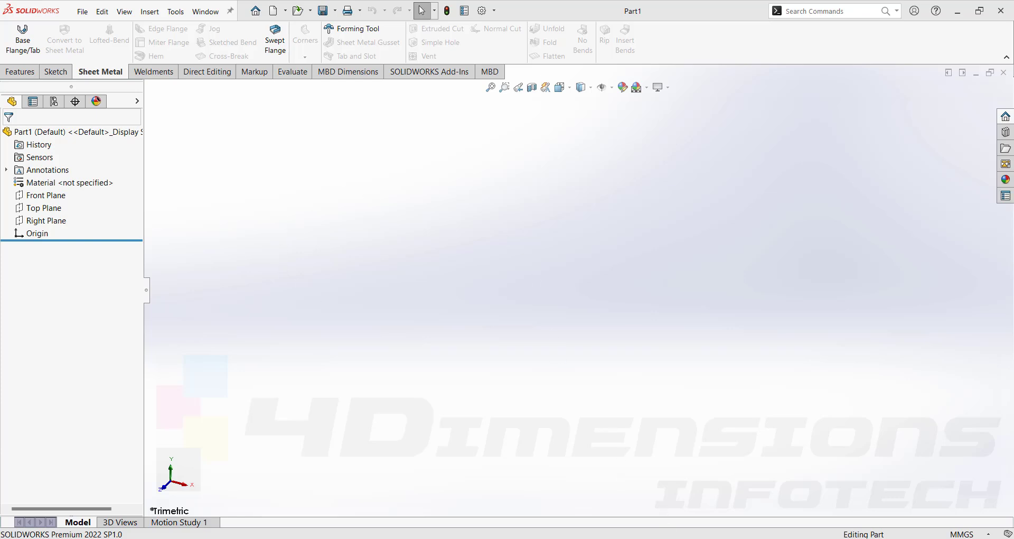
View the standard shapes image, then open s3.jpg from the lec folder and examine the platform structure enlarged
key(alt+Tab)
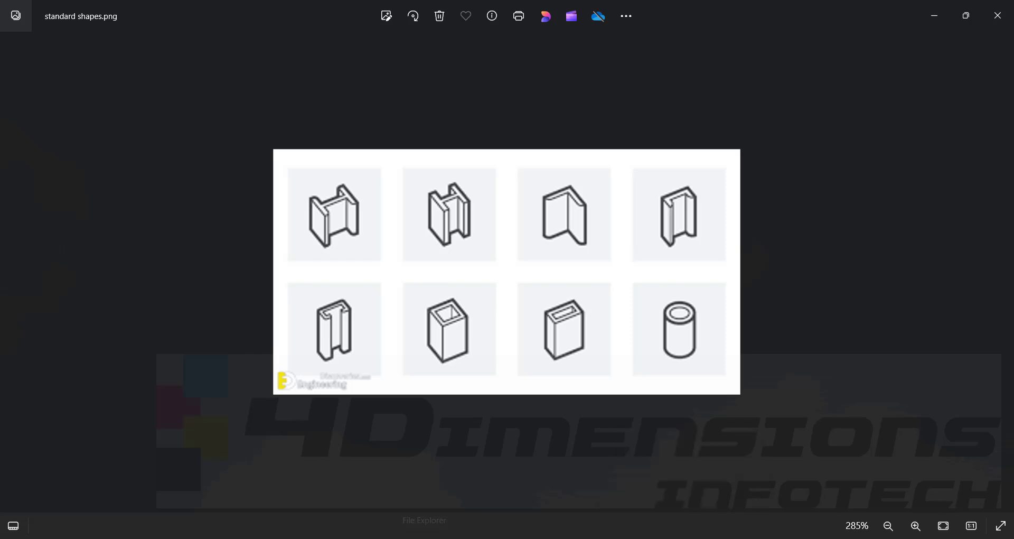
click(933, 18)
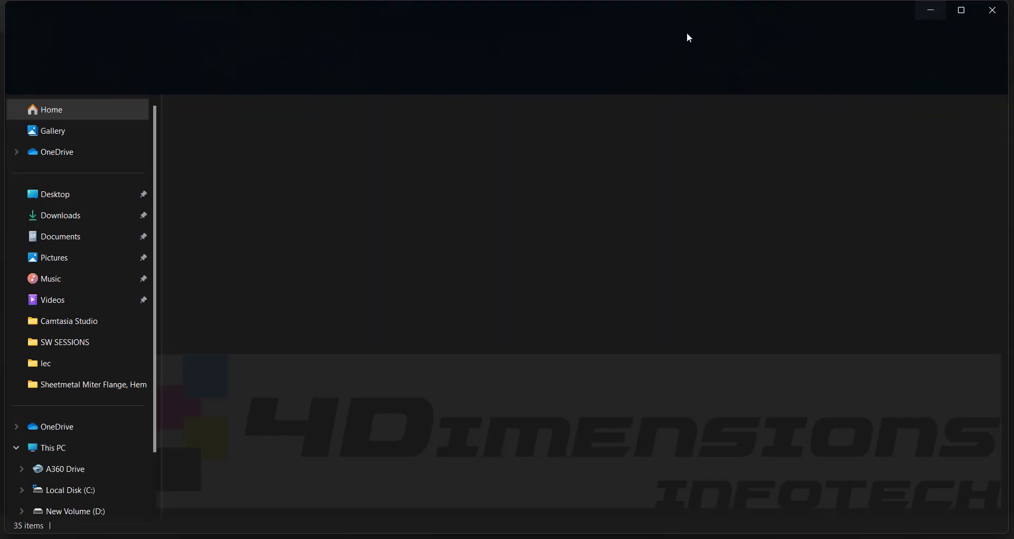
double_click(752, 180)
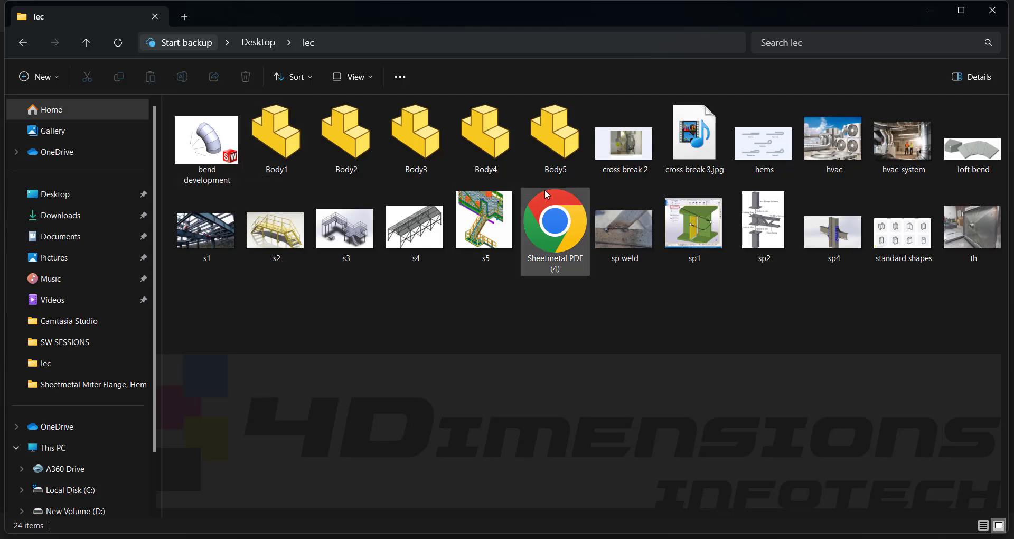
click(346, 233)
double_click(344, 233)
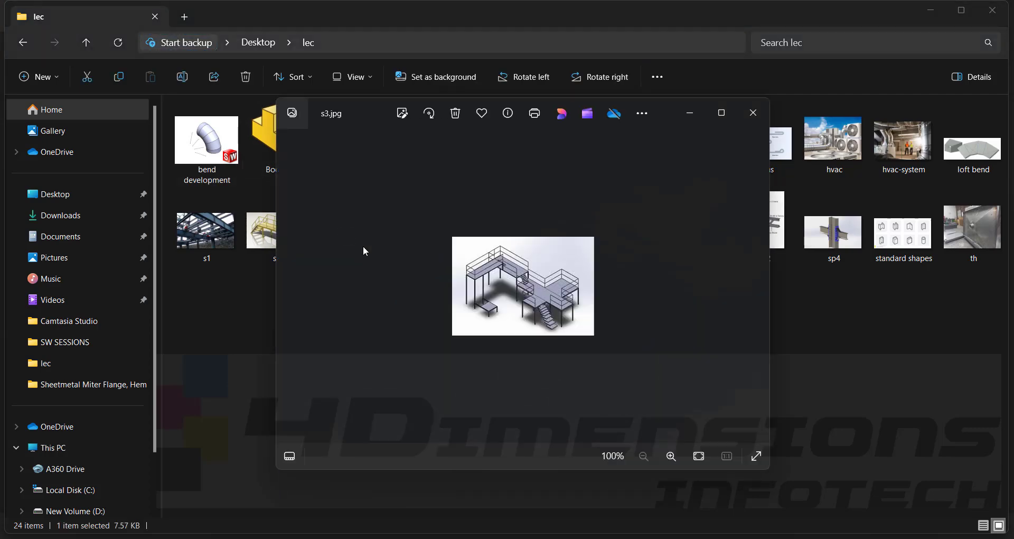
click(718, 112)
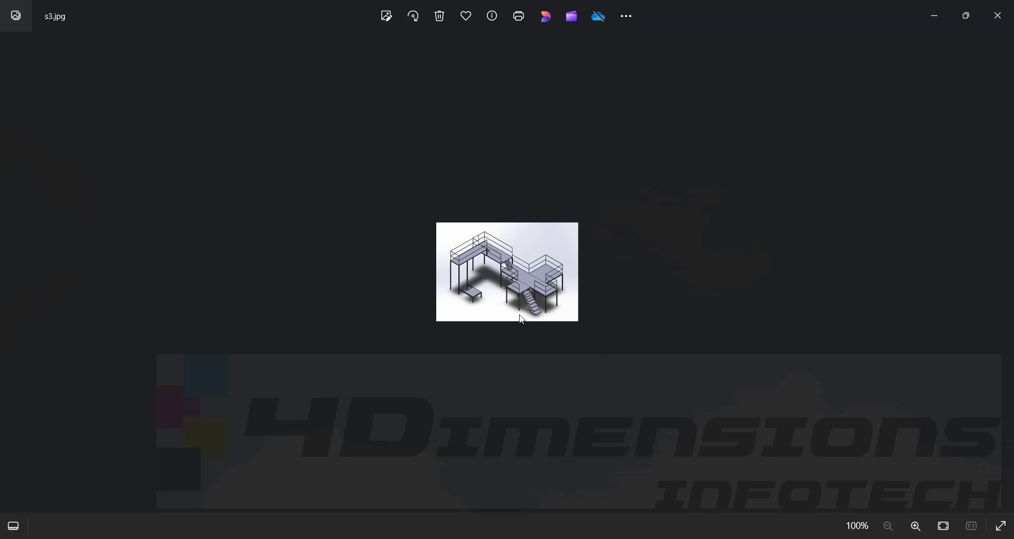
scroll(523, 313, up, 5)
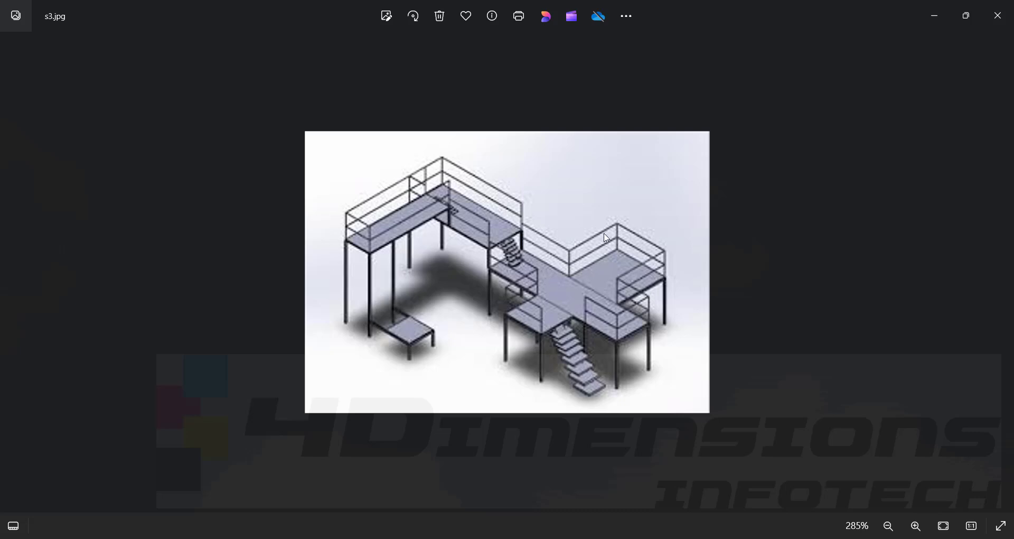
click(935, 15)
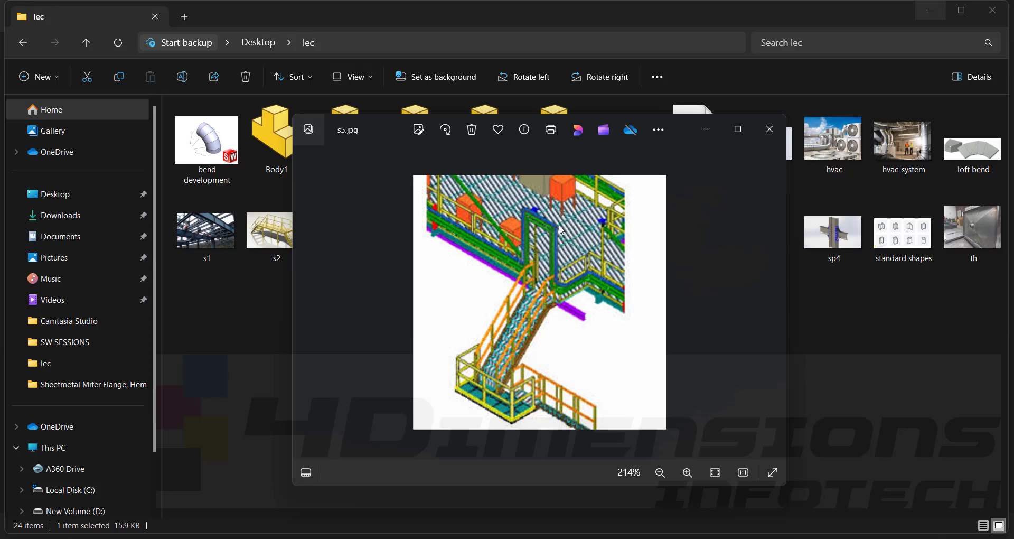
Close the s5 image and view the steel framework in s1.jpg
key(alt+F4)
key(Left)
key(Left)
key(Left)
key(Left)
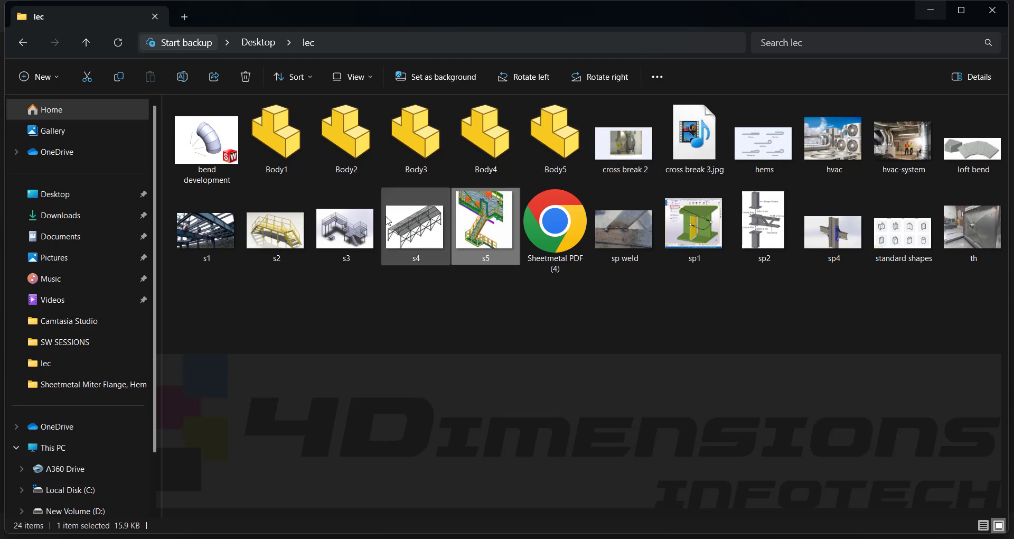
key(Return)
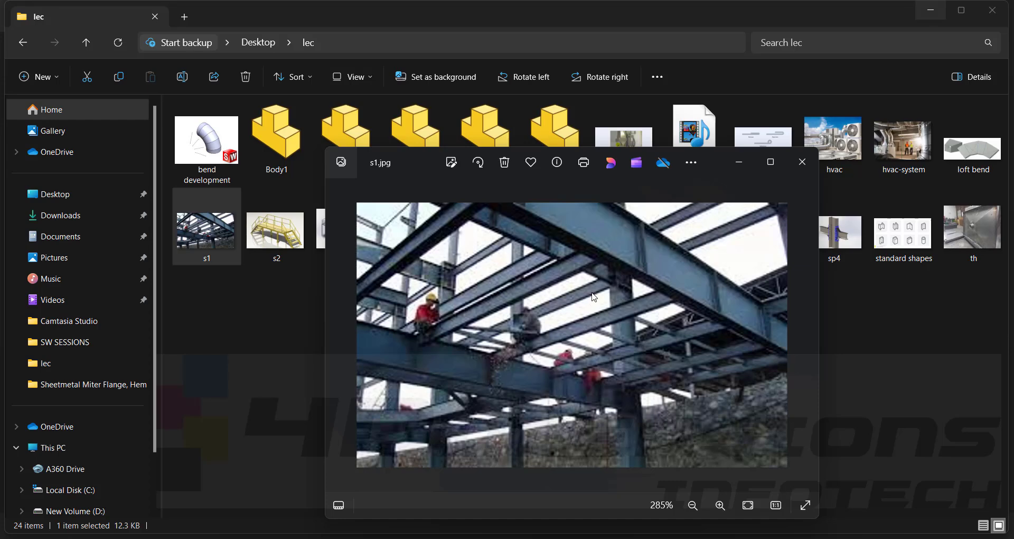
key(alt+F4)
Examine the bolted beam connection in sp4.jpg and the welded joint in sp weld.jpg
double_click(854, 221)
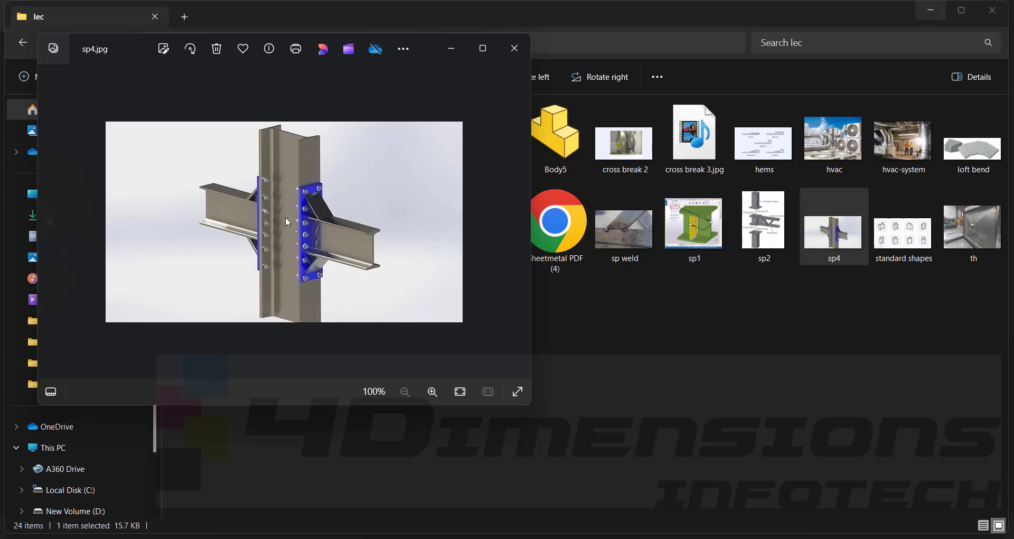
click(483, 48)
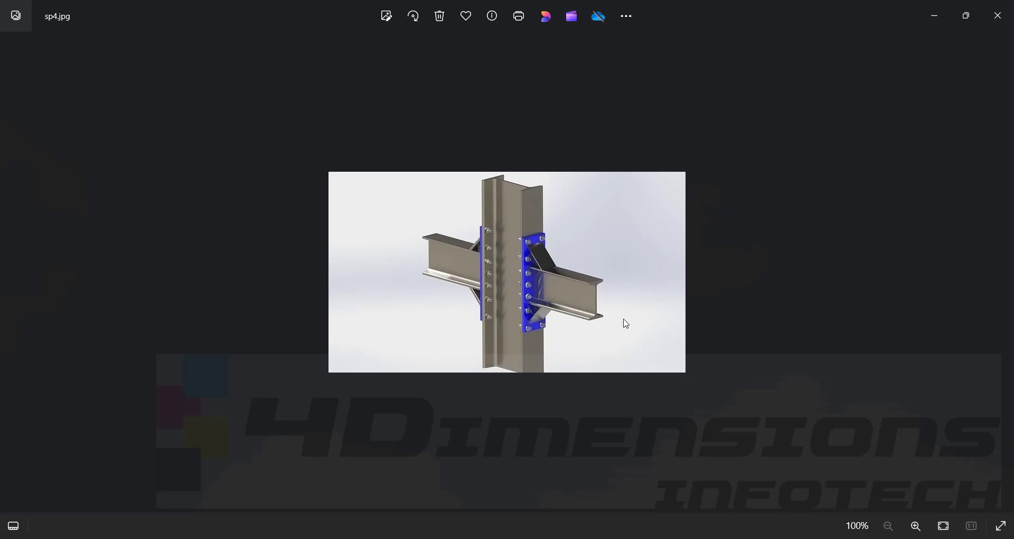
key(Right)
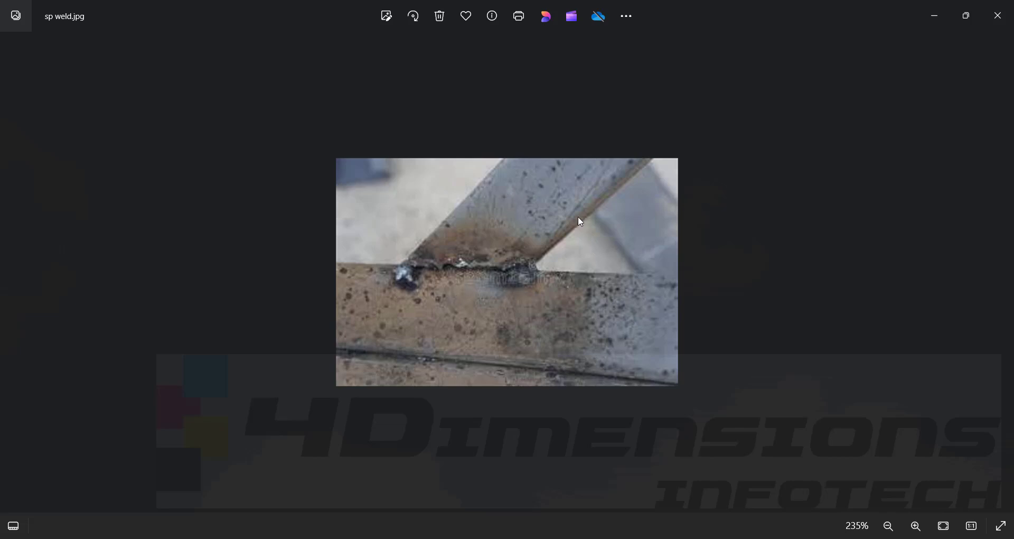
Switch to SOLIDWORKS and start a 3D sketch for the weldment in the empty part
key(alt+Tab)
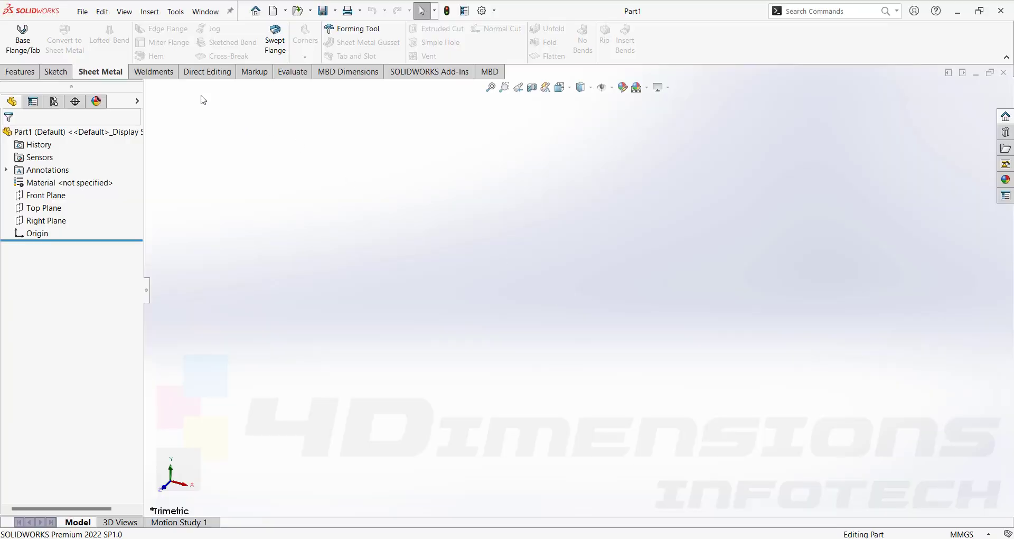
click(155, 73)
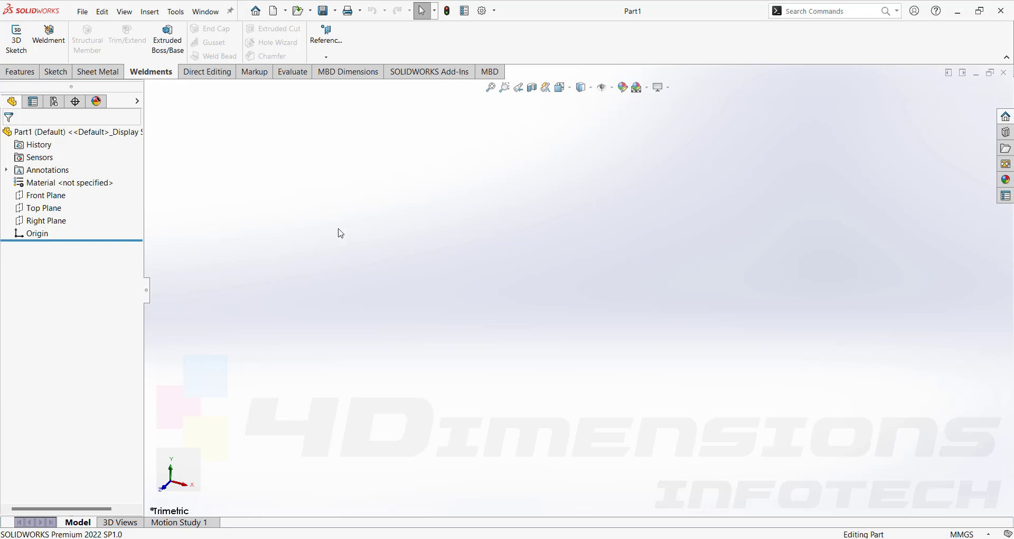
click(16, 41)
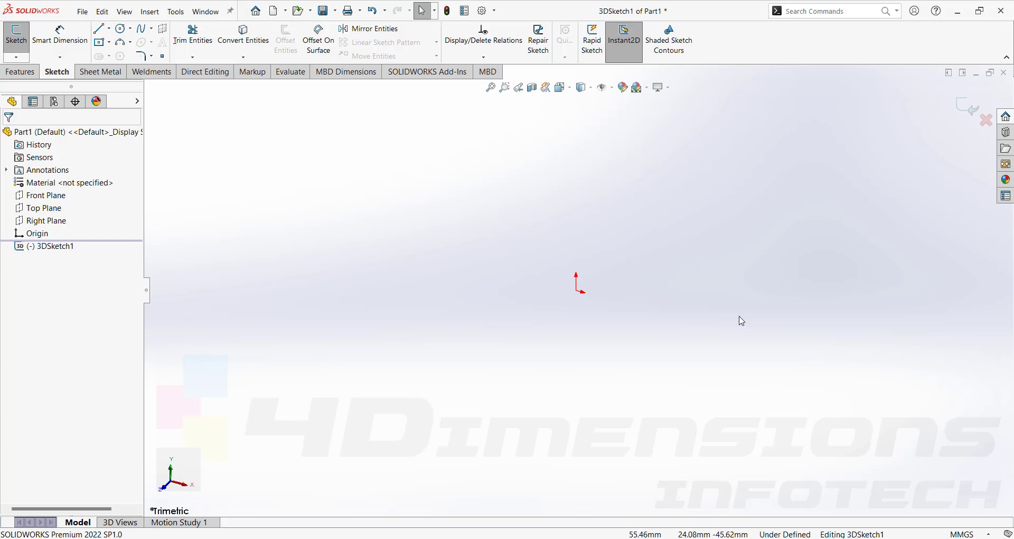
Draw a center rectangle about 107 by 76 mm on the ZX plane, centered on the origin
click(109, 42)
click(134, 70)
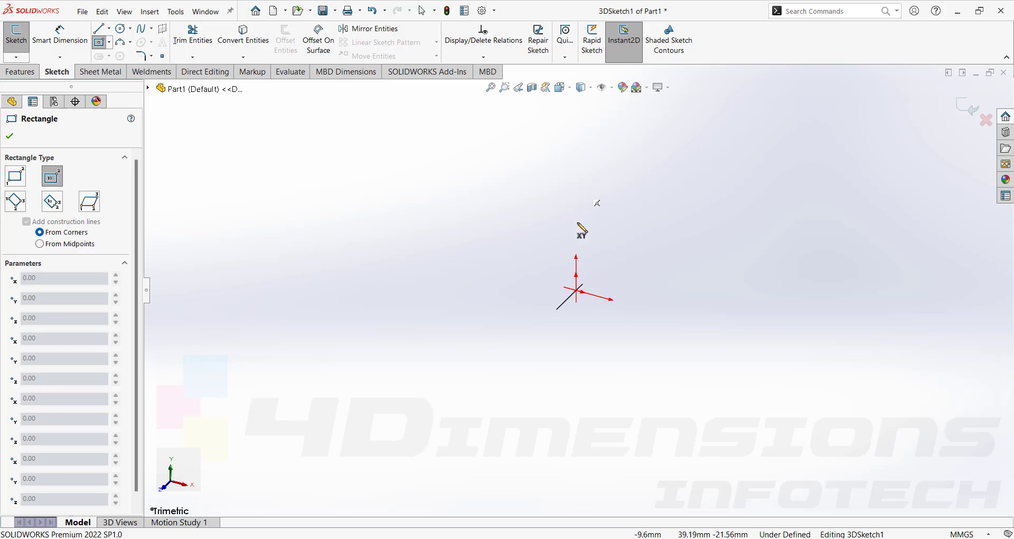
click(577, 290)
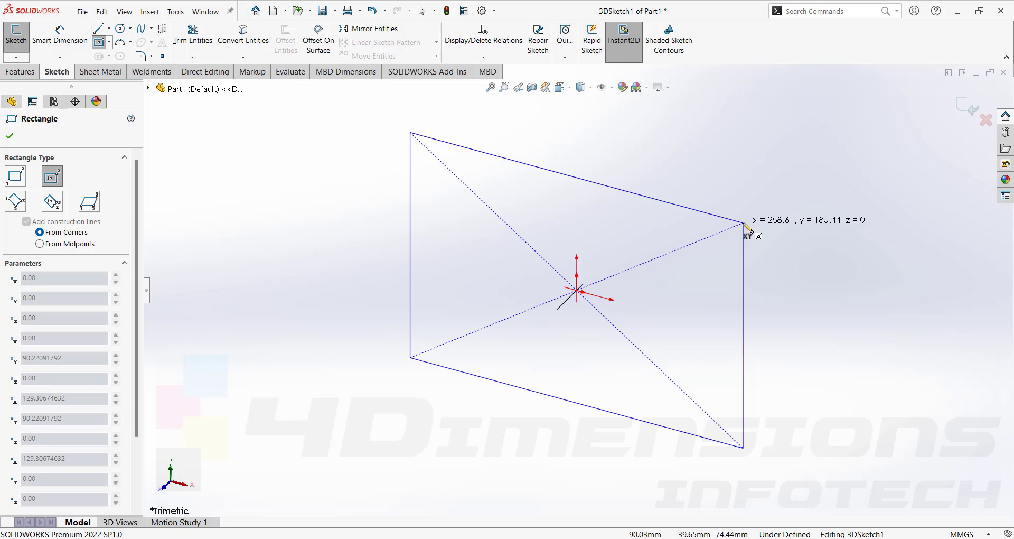
key(Tab)
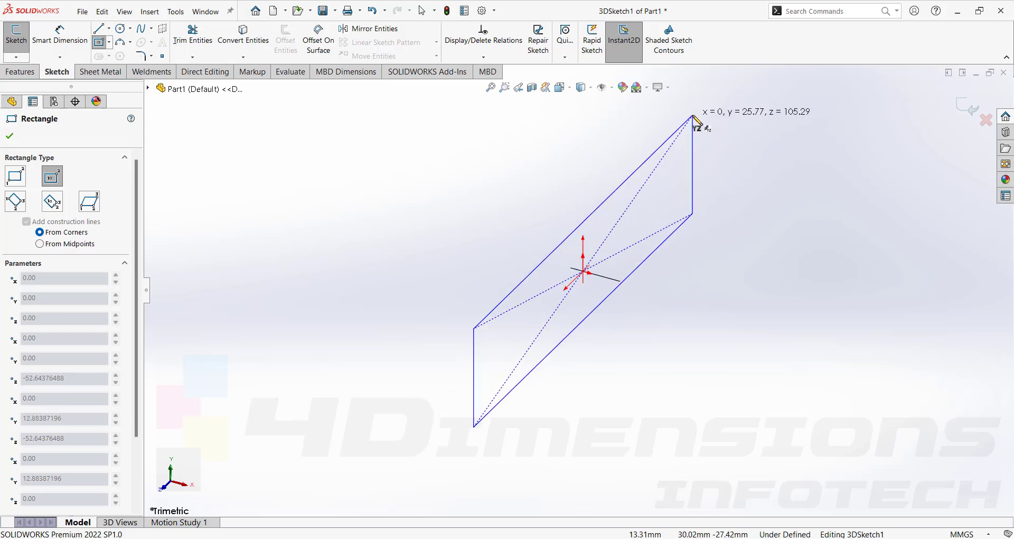
key(Tab)
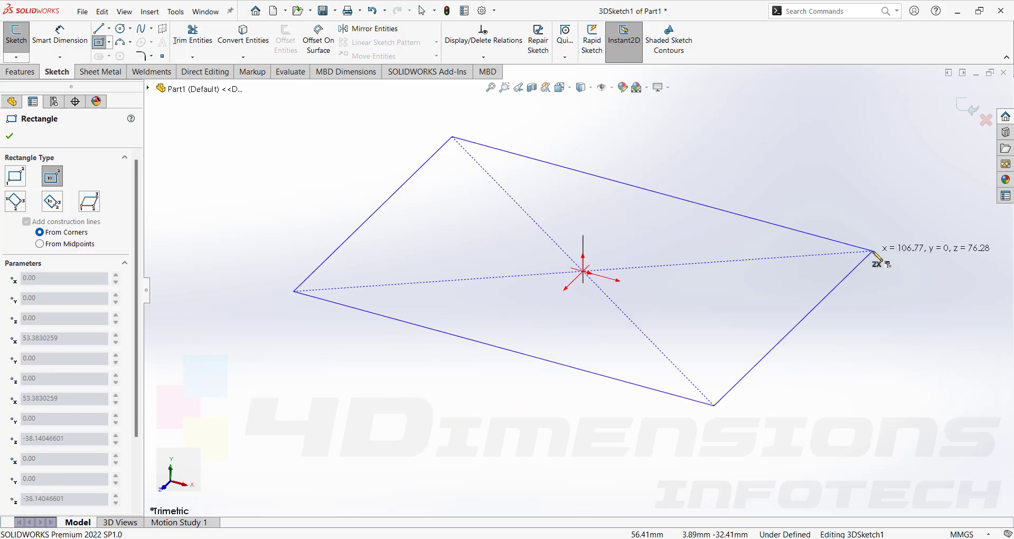
click(873, 252)
key(Escape)
Dimension the rectangle's long rear edge to 1200 mm
scroll(620, 310, up, 2)
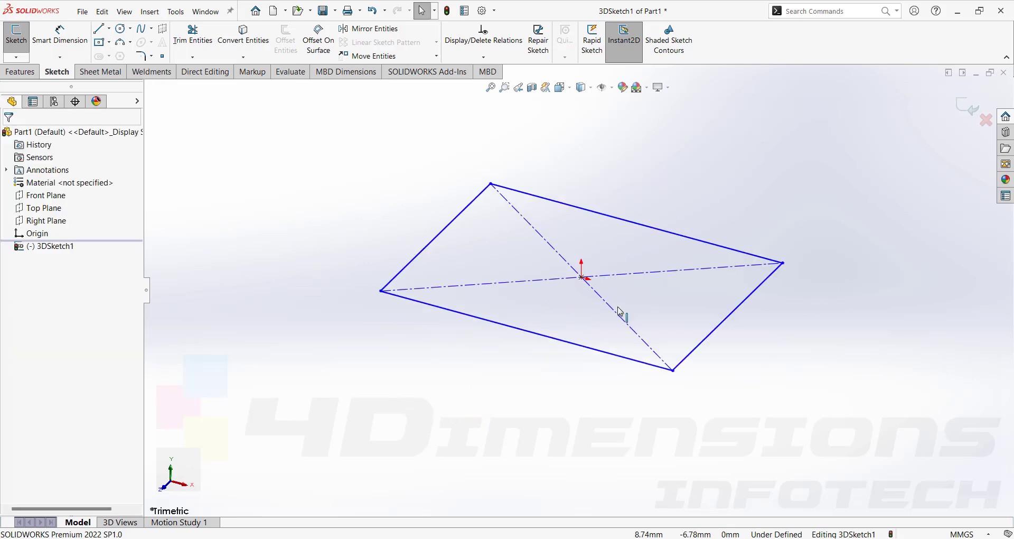
scroll(641, 273, down, 3)
scroll(771, 346, up, 2)
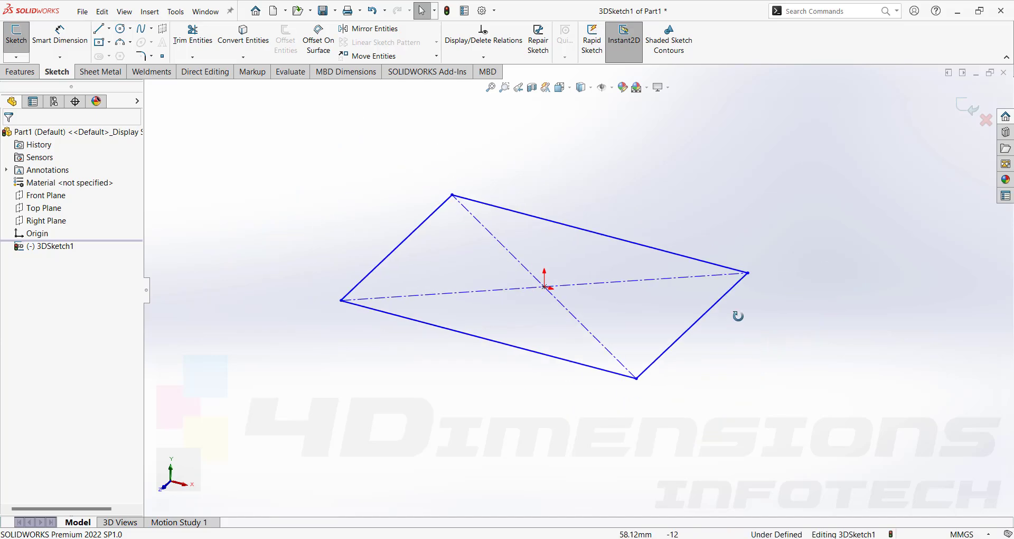
middle_drag(738, 315, 740, 294)
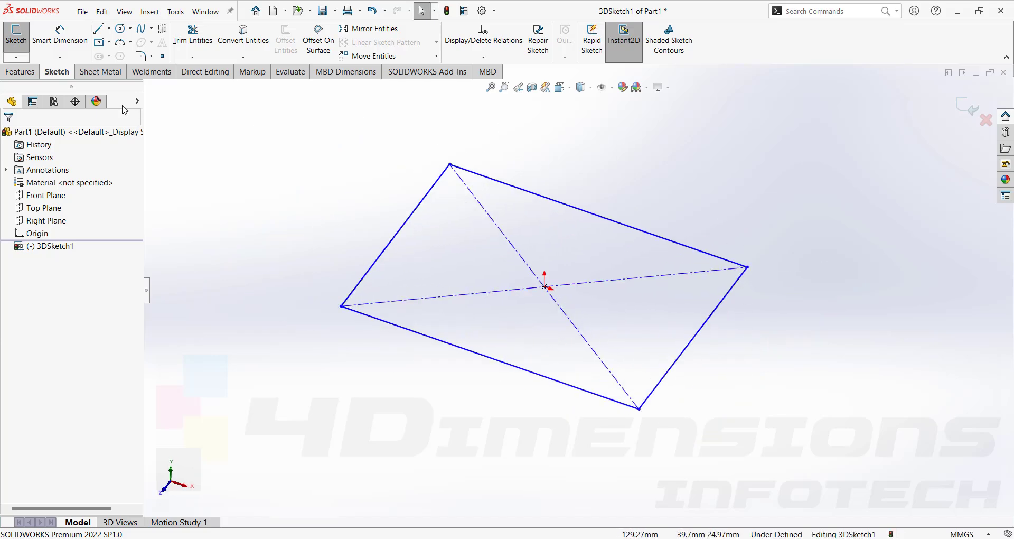
click(60, 36)
click(592, 217)
click(612, 197)
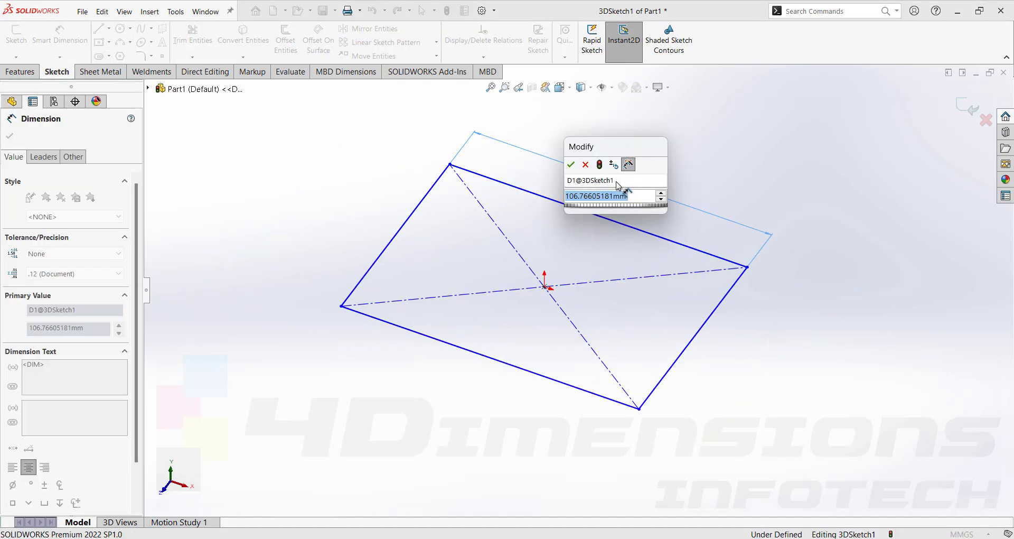
text(1200)
key(Return)
Dimension the rectangle's short edge on the positive X side to 600 mm
click(703, 325)
click(732, 357)
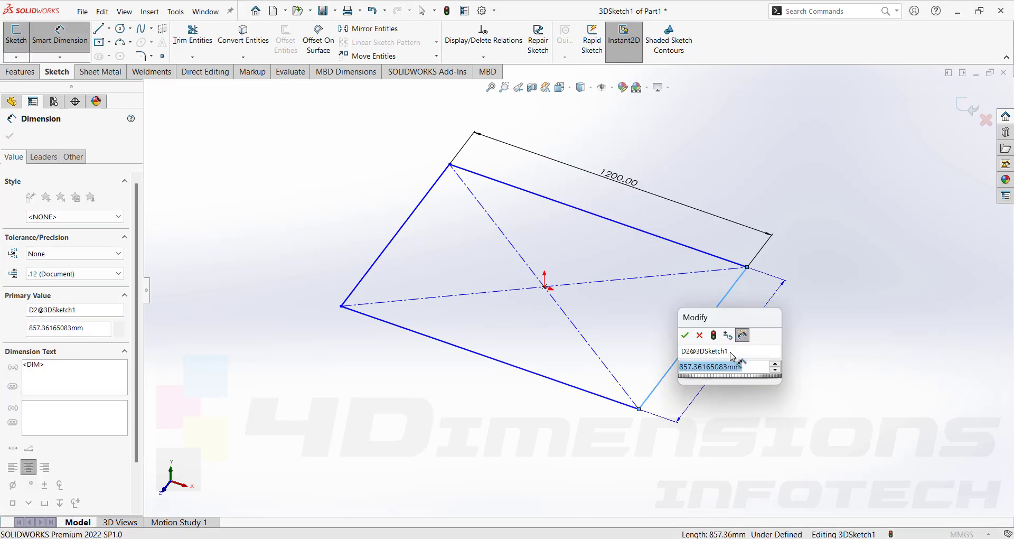
text(600)
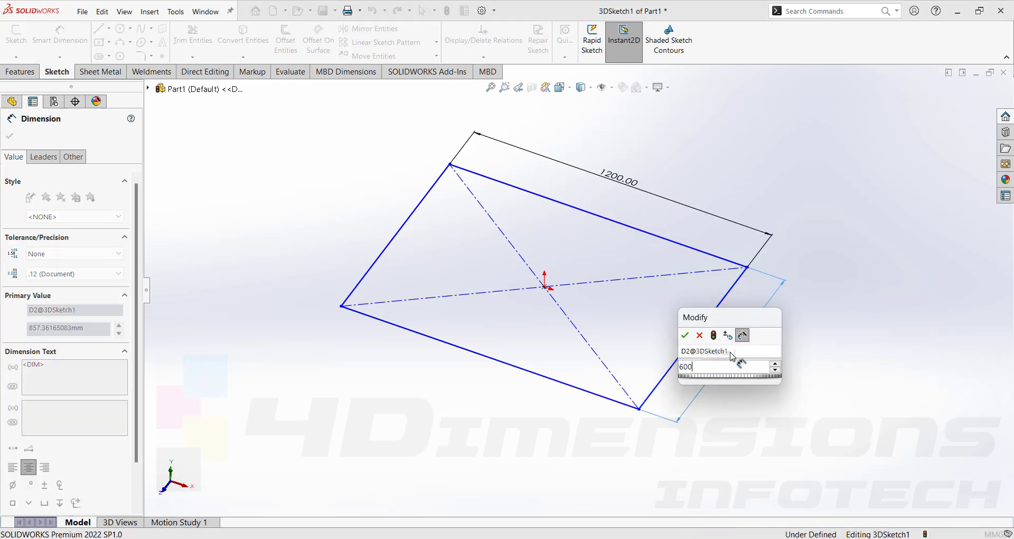
key(Return)
mouse_move(689, 271)
middle_down()
mouse_move(682, 294)
mouse_move(457, 199)
middle_up()
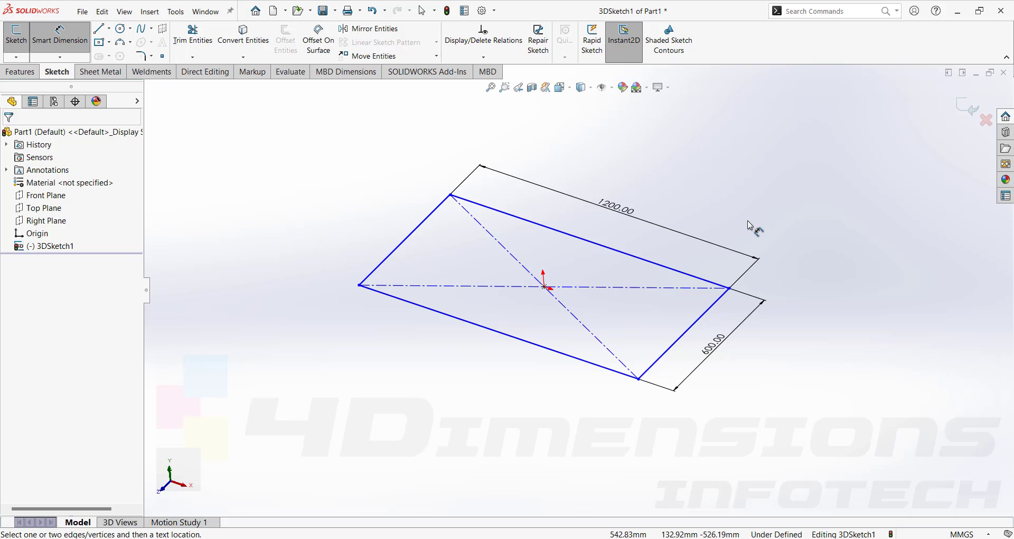
key(Escape)
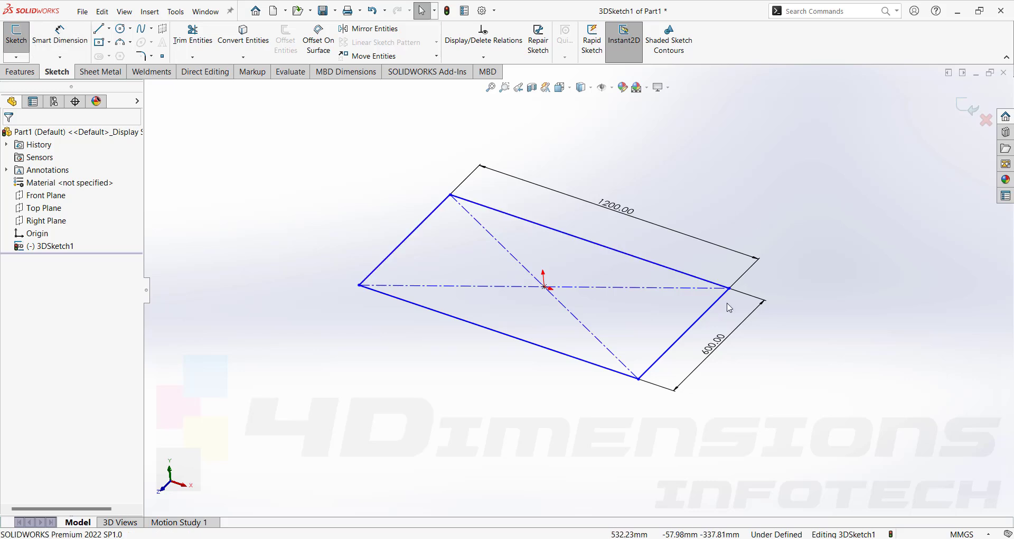
Constrain the 1200 mm rear edge Along X and the short edge on the negative X side Along Z
click(566, 239)
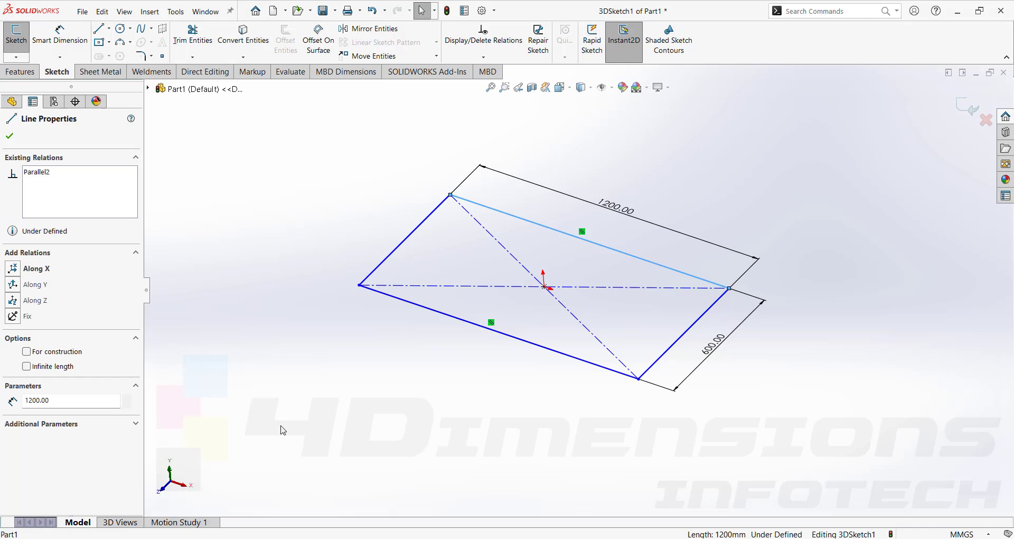
click(33, 271)
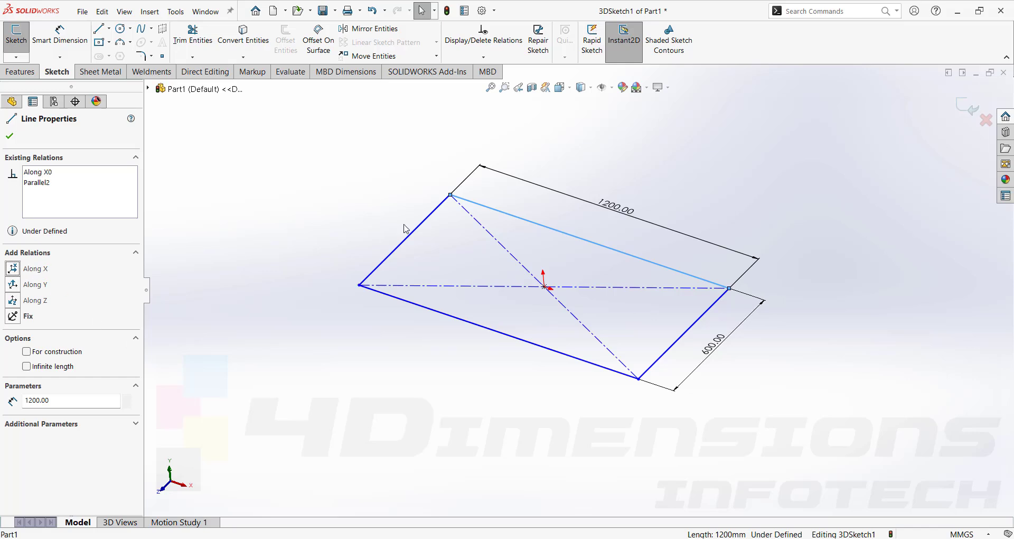
click(446, 257)
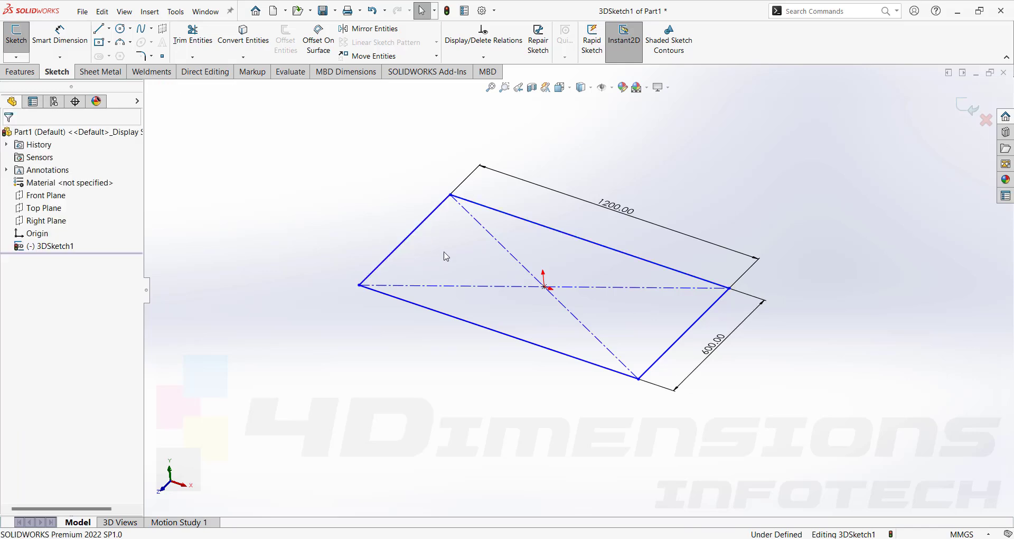
click(436, 209)
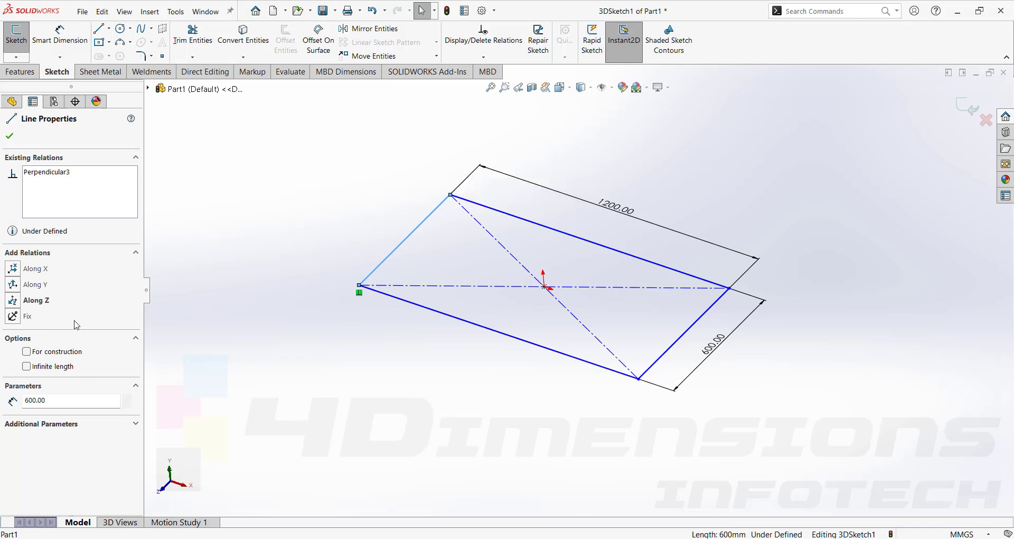
click(13, 301)
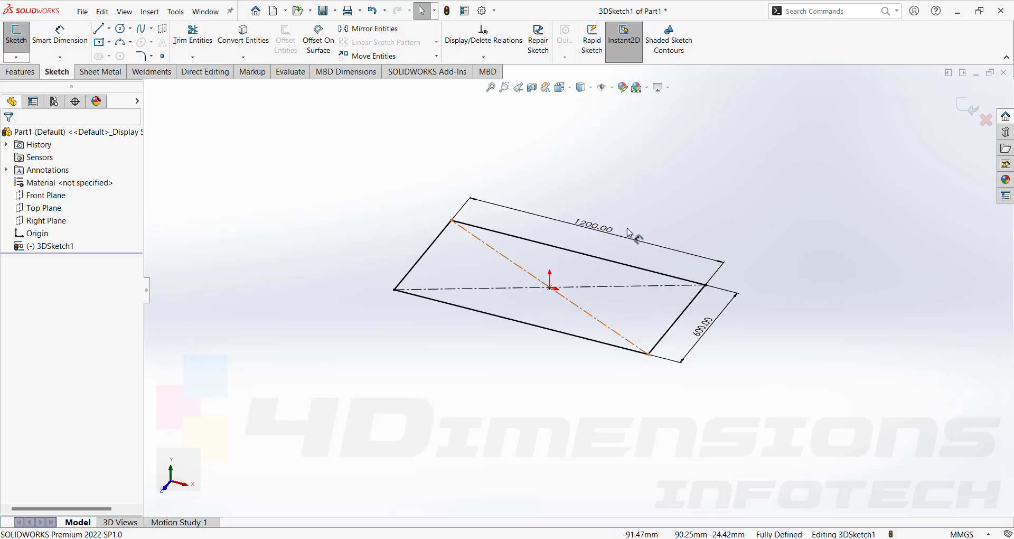
mouse_move(778, 311)
middle_down()
mouse_move(754, 328)
mouse_move(708, 323)
middle_up()
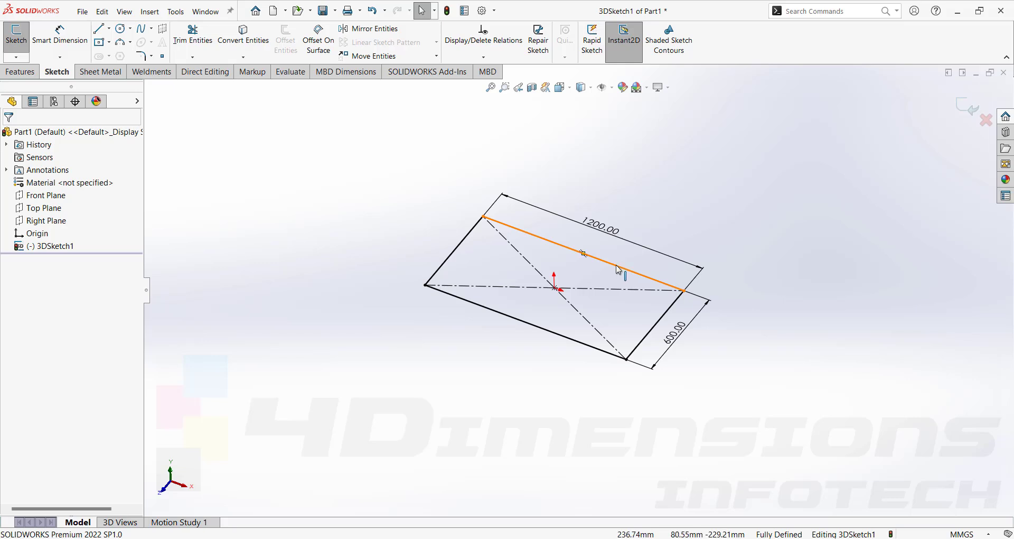
mouse_move(653, 368)
middle_down()
mouse_move(656, 340)
mouse_move(649, 347)
middle_up()
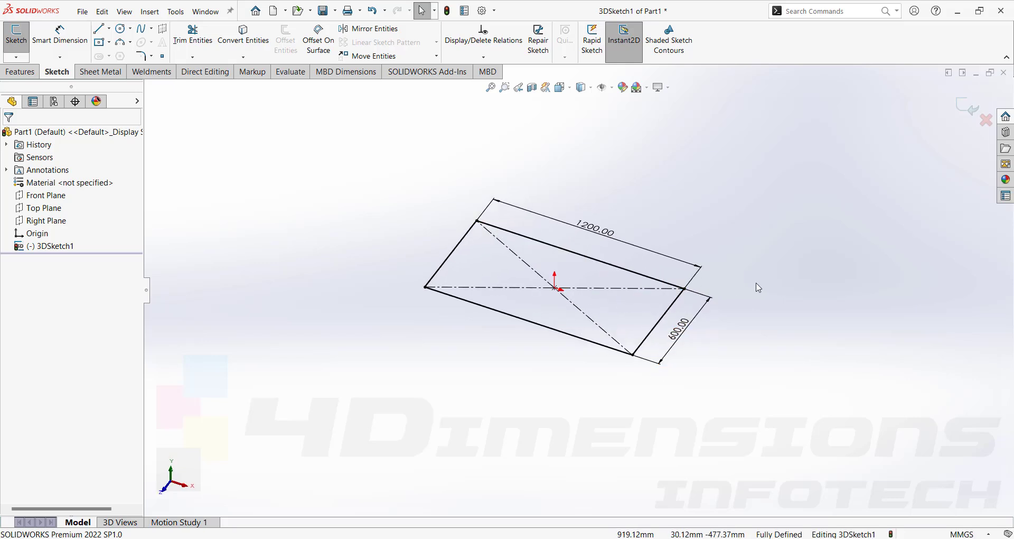
middle_drag(752, 418, 745, 423)
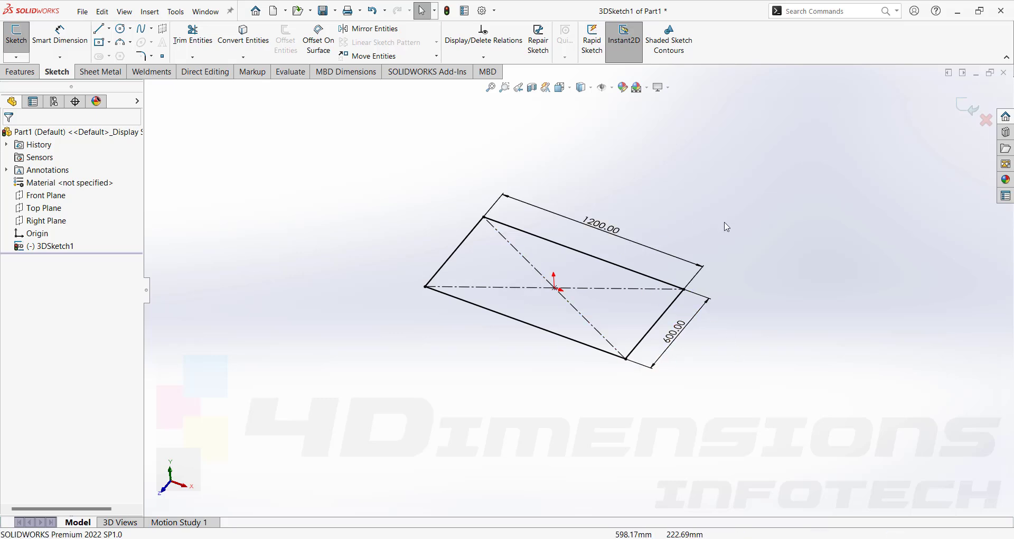
Draw a line about 1118 mm long downward from the rectangle's front corner on the negative X side as the first leg
middle_drag(645, 355, 652, 338)
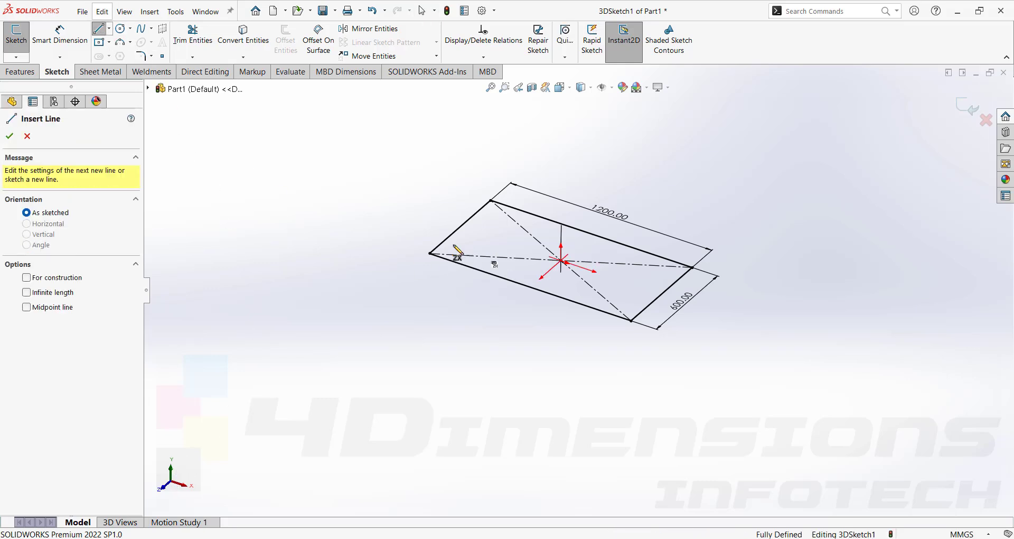
click(431, 255)
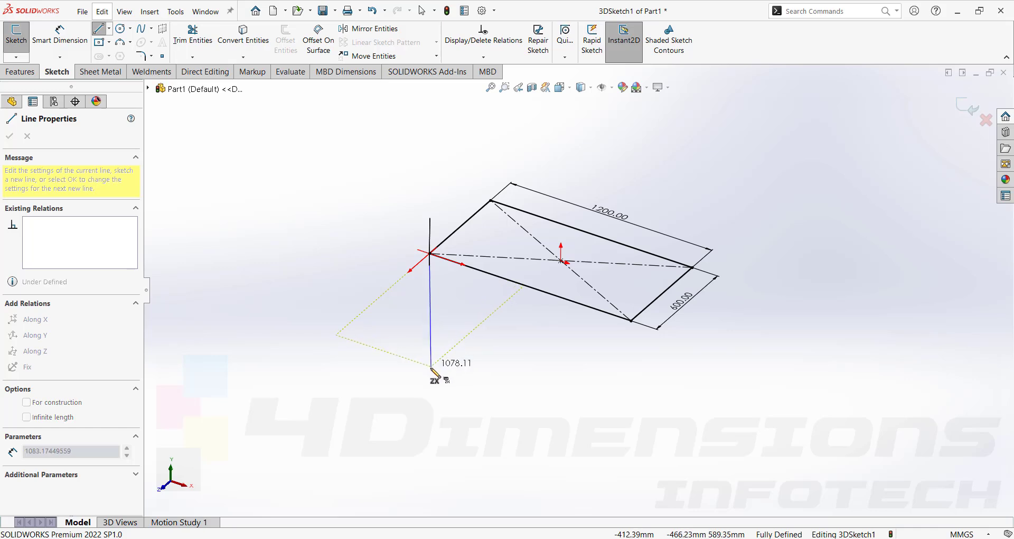
click(431, 372)
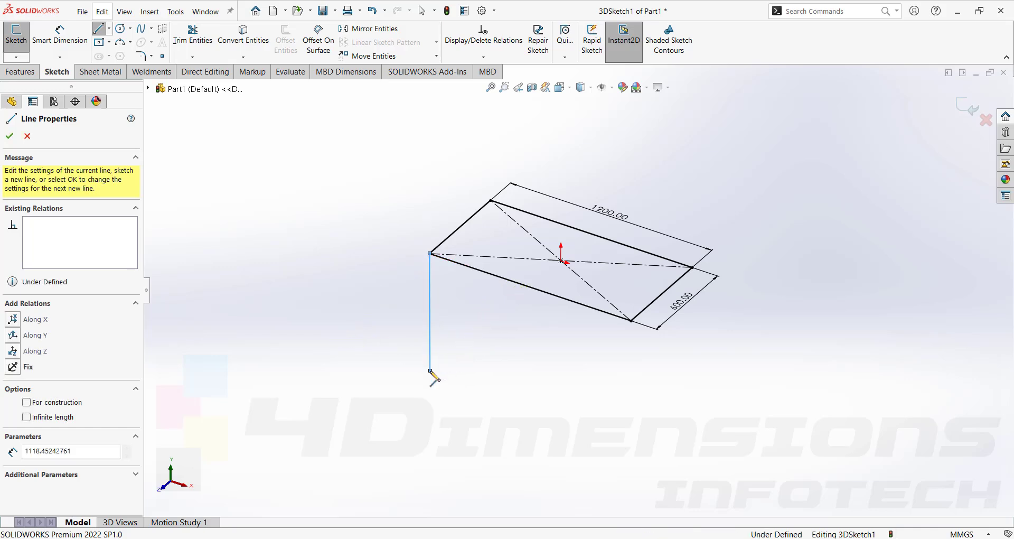
key(Escape)
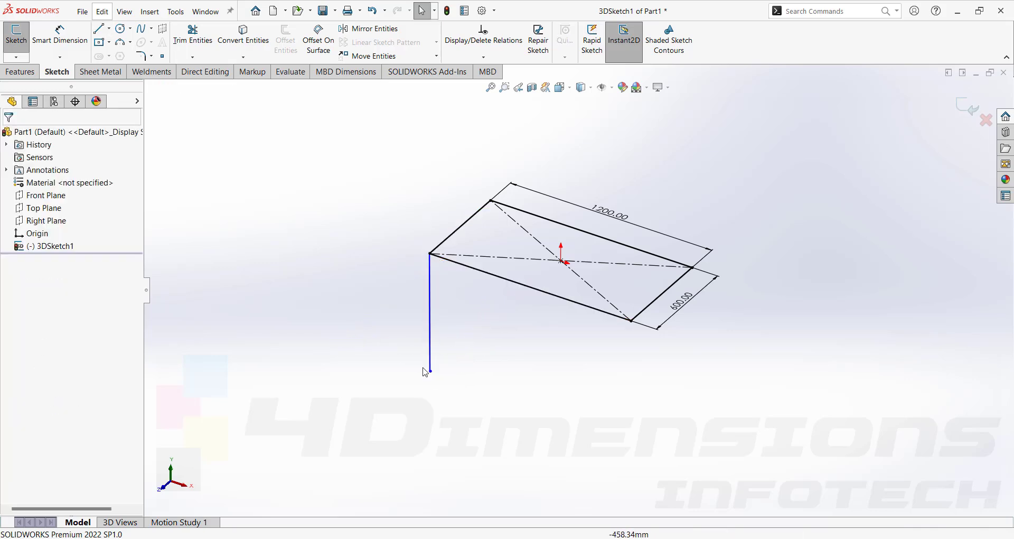
Add Along Z and Along Y relations to the first leg line
mouse_move(595, 368)
middle_down()
mouse_move(607, 319)
mouse_move(620, 317)
mouse_move(588, 357)
middle_up()
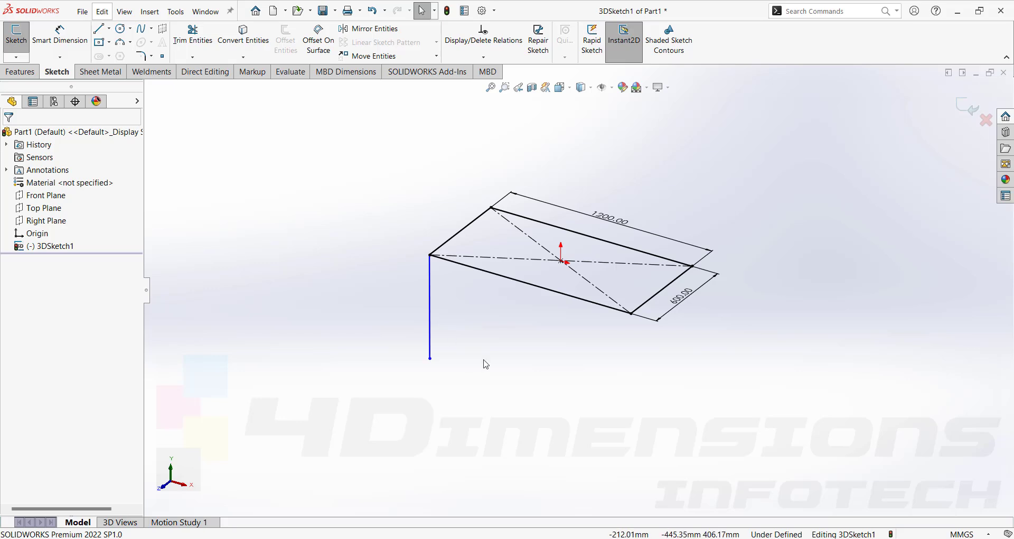
mouse_move(486, 365)
middle_down()
mouse_move(528, 285)
mouse_move(521, 365)
mouse_move(515, 322)
middle_up()
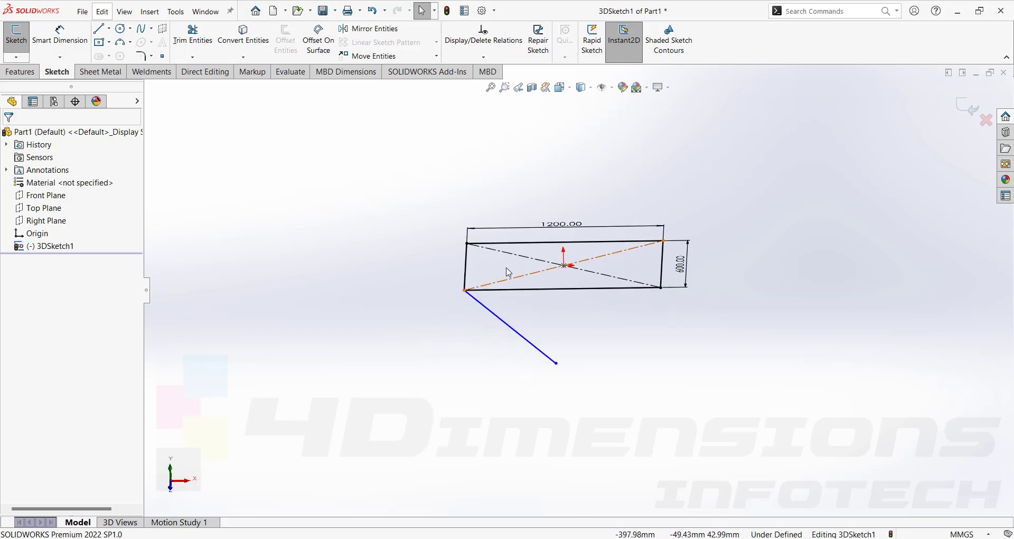
mouse_move(579, 287)
middle_down()
mouse_move(572, 402)
mouse_move(539, 346)
mouse_move(486, 328)
middle_up()
click(460, 313)
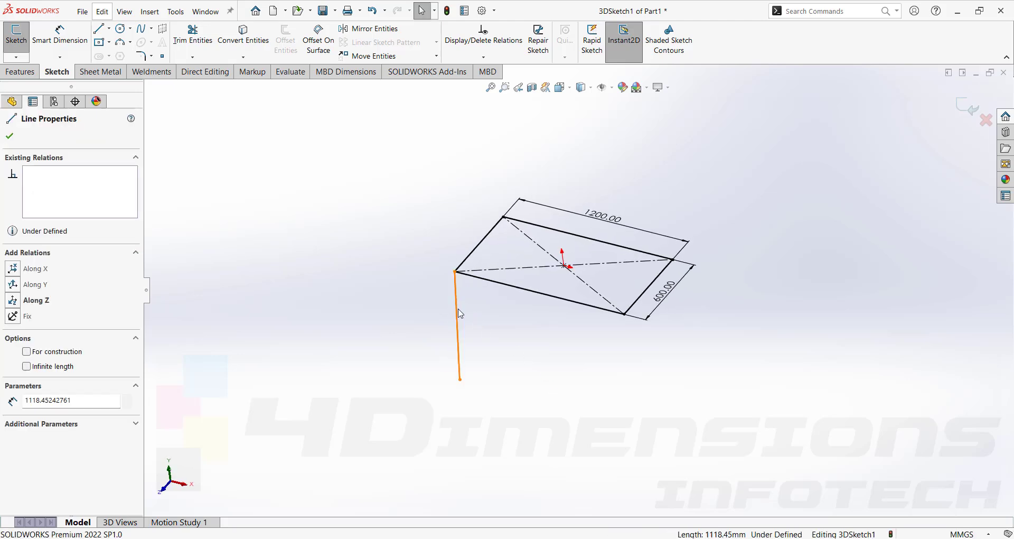
click(35, 301)
click(499, 257)
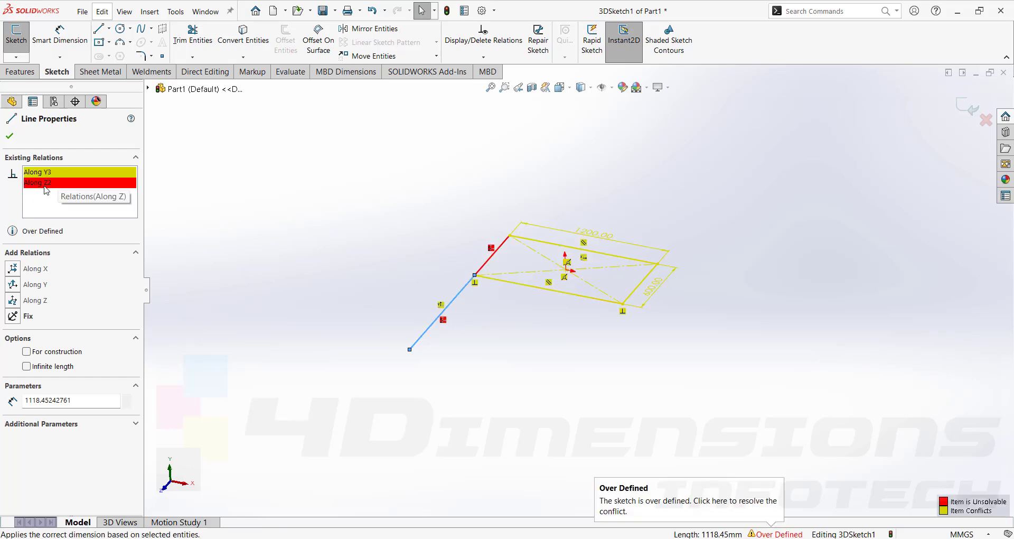
Delete the conflicting Along Z relation from the first leg line
click(46, 183)
right_click(47, 182)
click(84, 207)
click(557, 366)
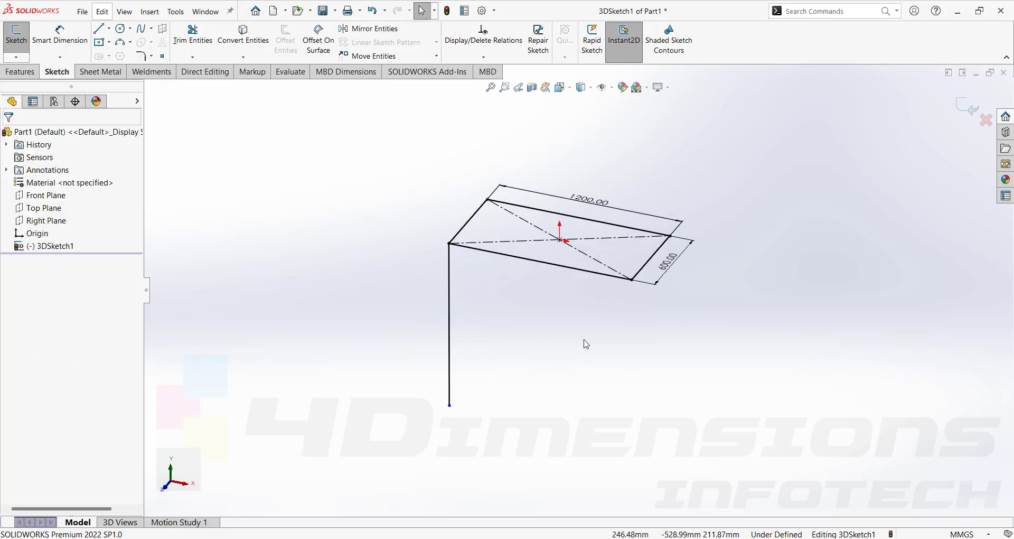
Dimension the length of the first leg to 620 mm
scroll(586, 344, up, 1)
mouse_move(586, 344)
middle_down()
mouse_move(583, 369)
mouse_move(602, 163)
mouse_move(525, 283)
mouse_move(521, 369)
mouse_move(521, 315)
mouse_move(534, 320)
middle_up()
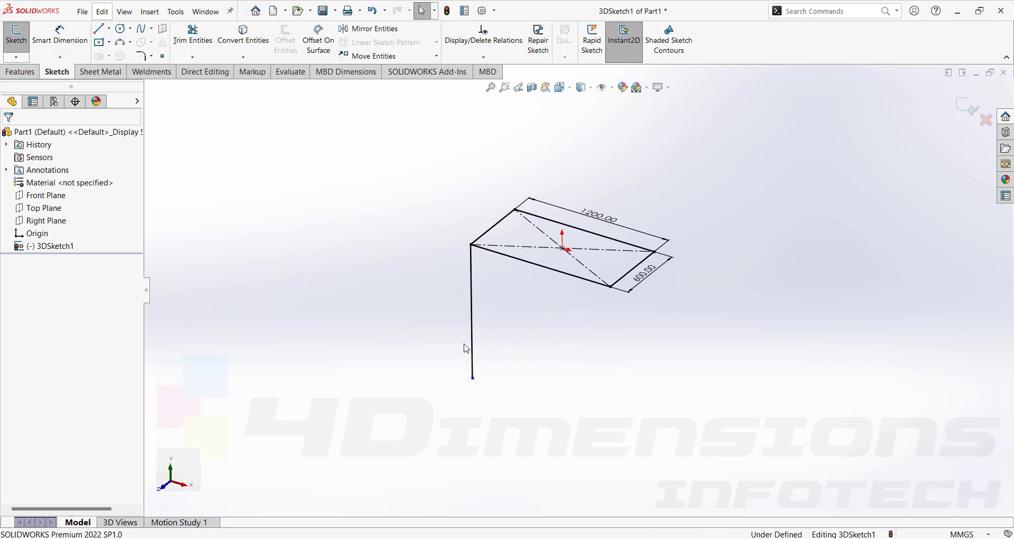
right_drag(502, 337, 500, 298)
click(471, 288)
click(445, 290)
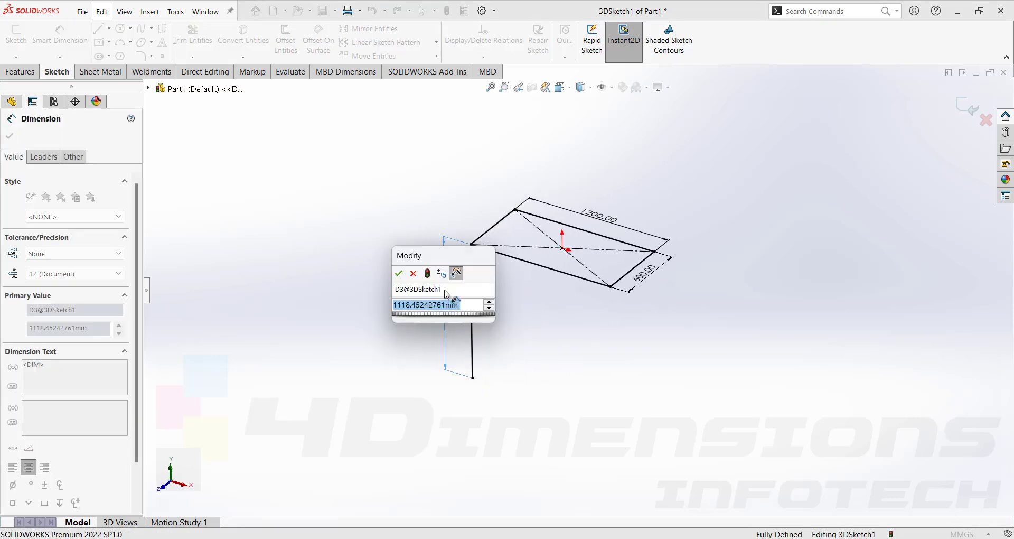
text(620)
key(Return)
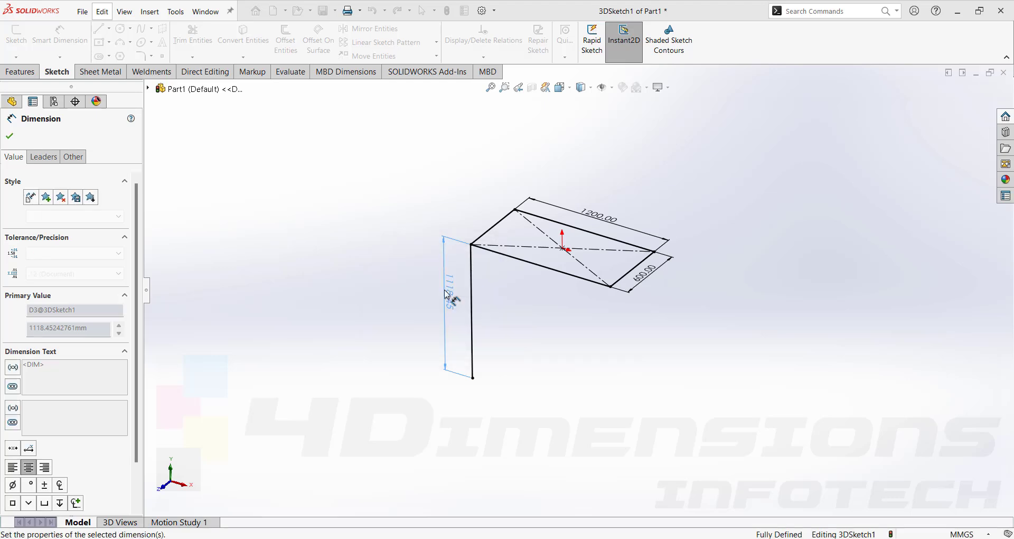
Draw a second leg line about 875 mm long downward from the rectangle's front corner on the positive X side
scroll(608, 296, down, 2)
key(l)
click(616, 297)
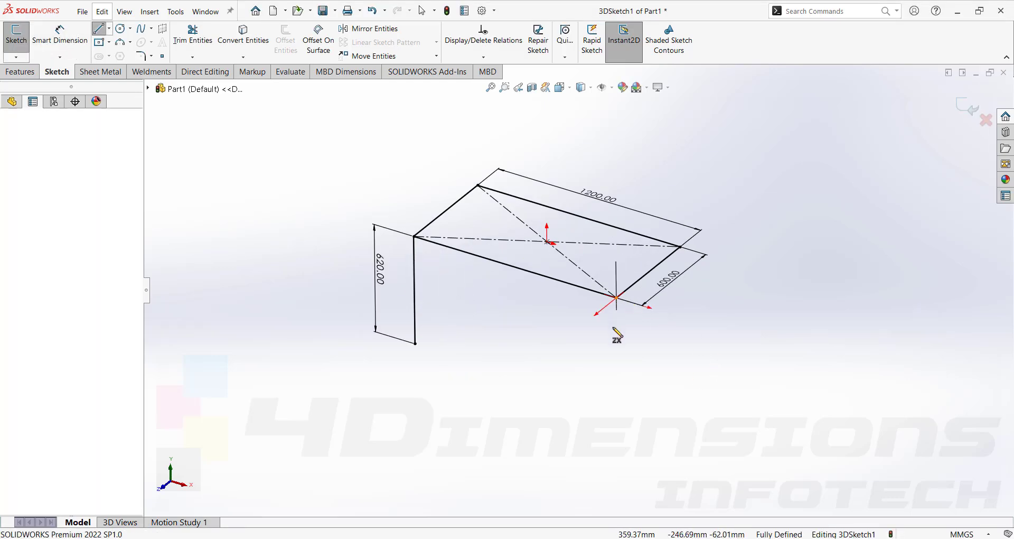
click(619, 383)
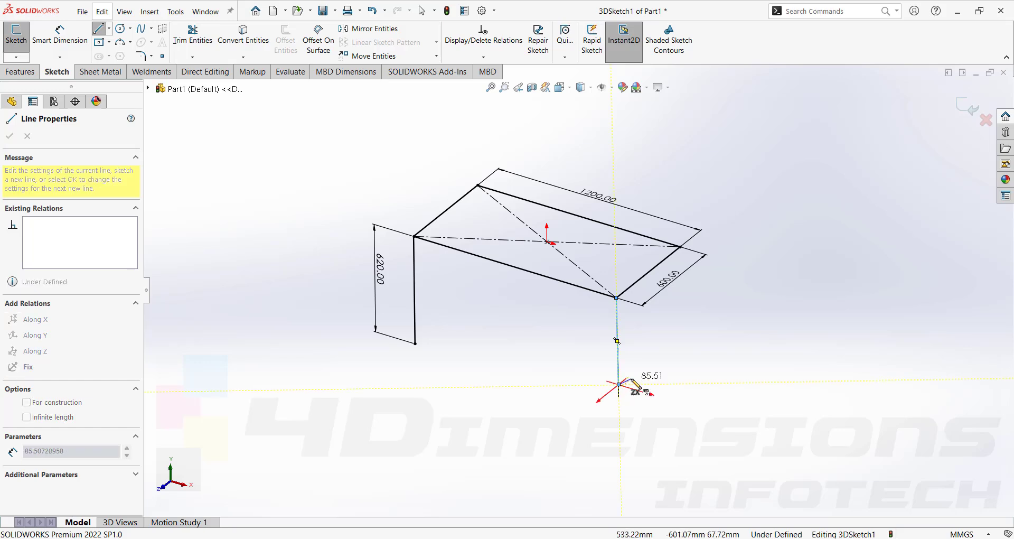
key(Escape)
Constrain the second leg Along Y and make it equal in length to the 620 mm leg
click(618, 324)
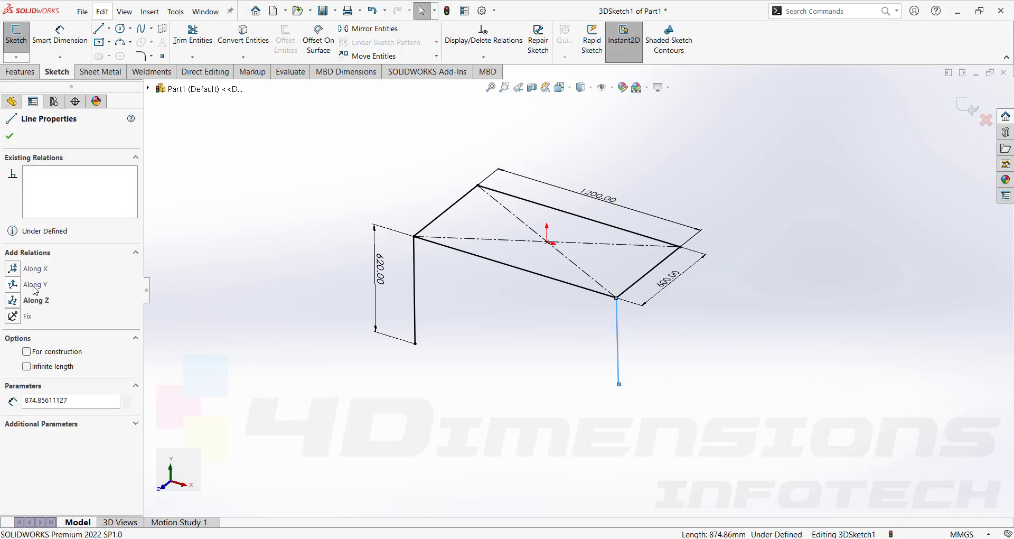
click(16, 285)
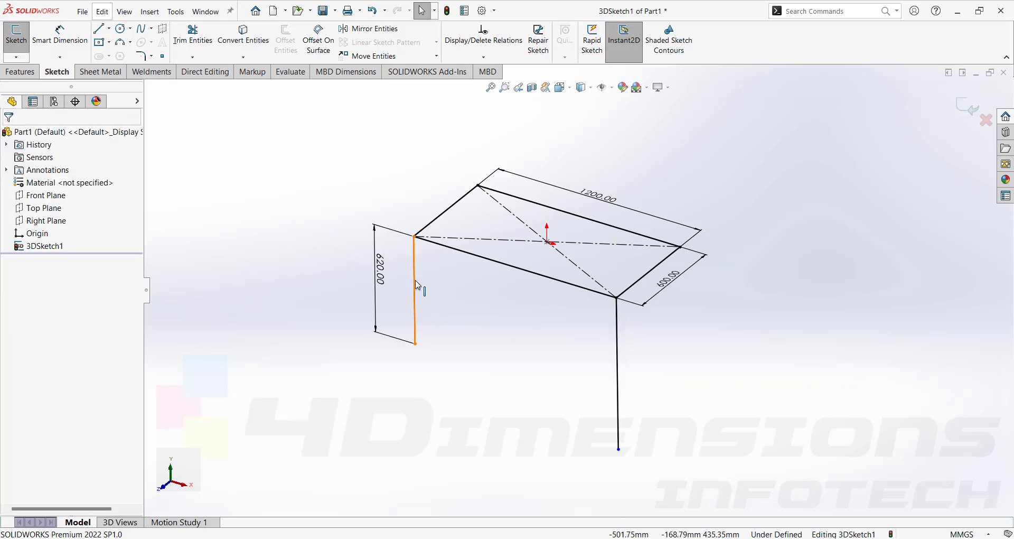
click(415, 289)
ctrl+click(619, 341)
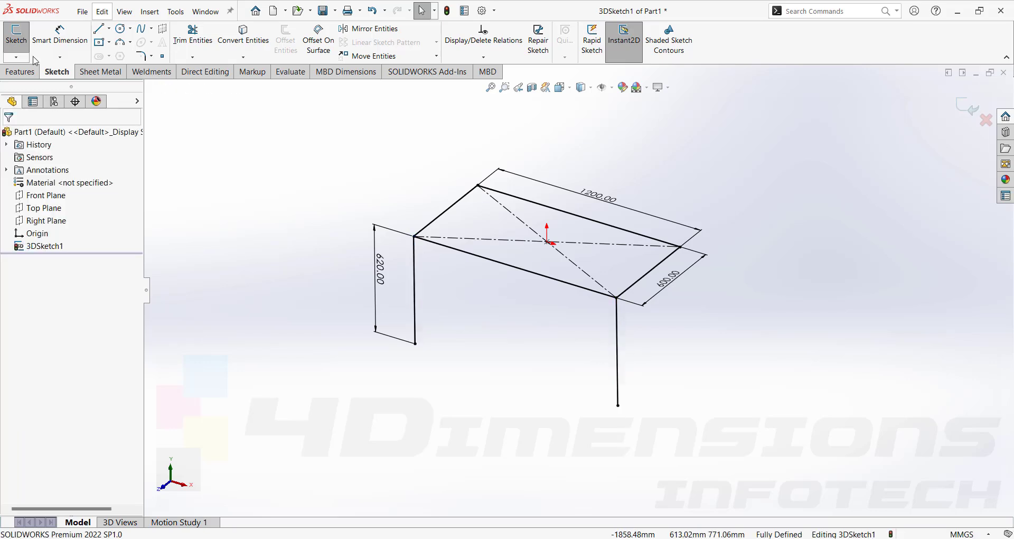
Draw a third leg line about 712 mm long straight down from the rear corner on the negative X side
click(100, 30)
click(478, 185)
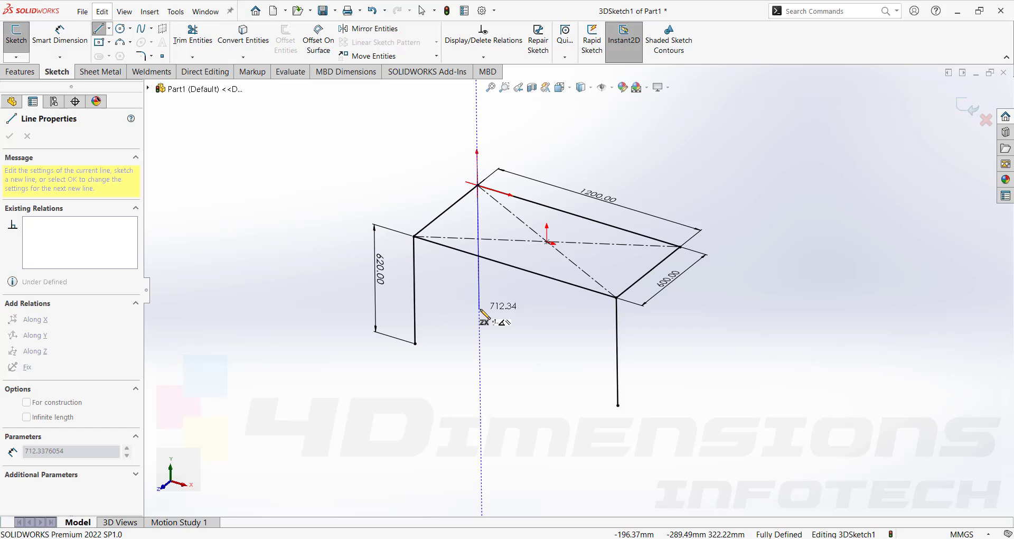
click(480, 309)
key(Escape)
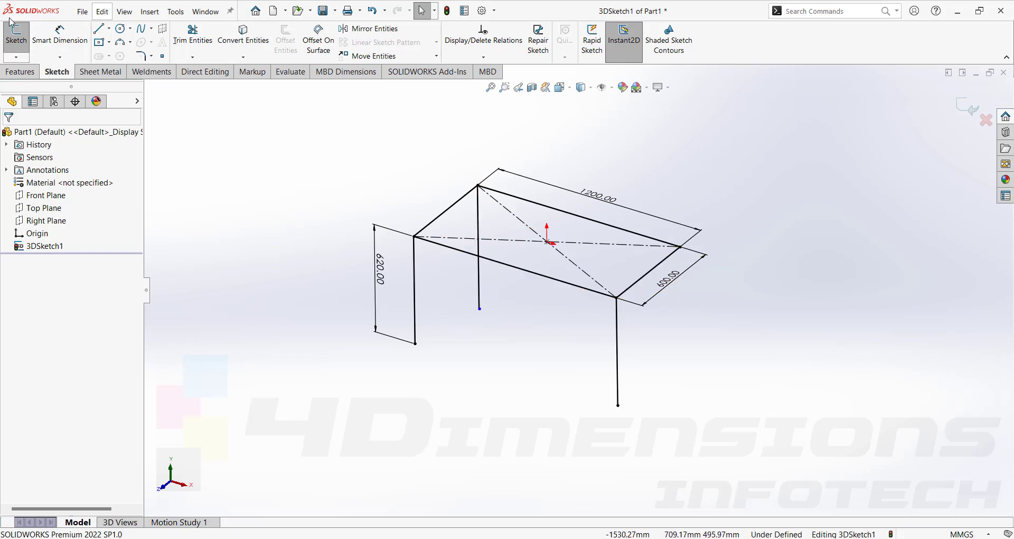
Draw a fourth leg about 579 mm long down from the remaining rear corner and make both rear legs equal to the 620 mm leg
click(98, 28)
click(680, 247)
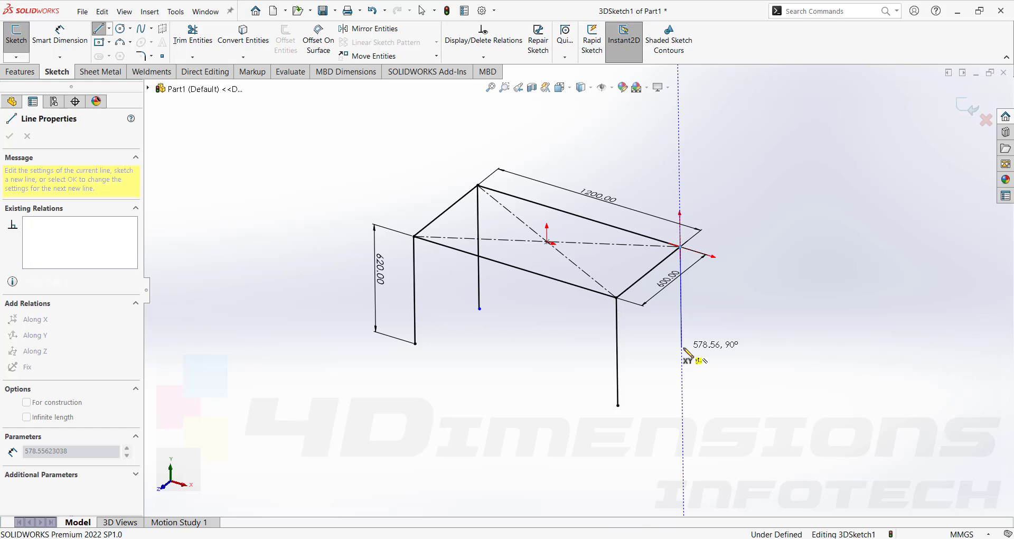
click(682, 346)
key(Escape)
click(414, 272)
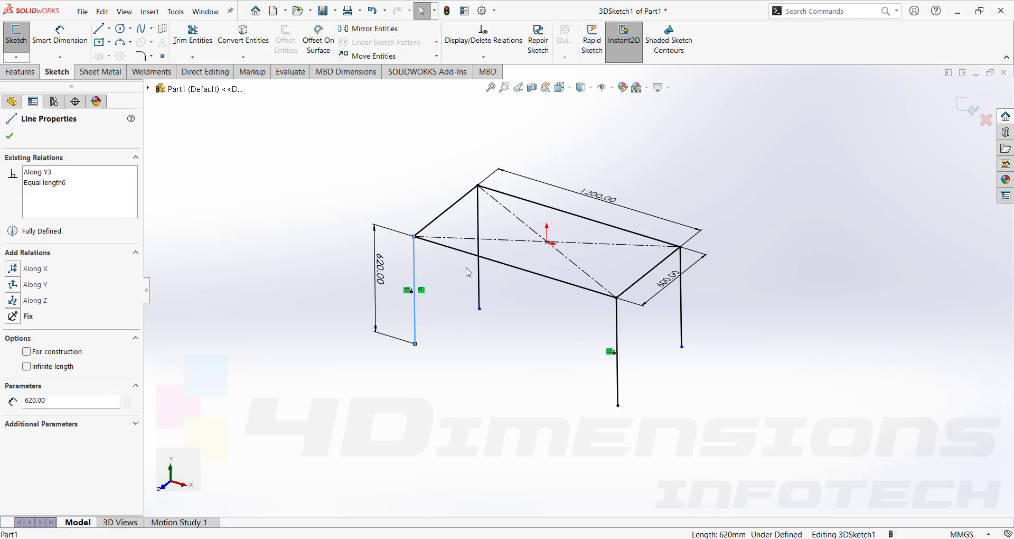
ctrl+click(481, 284)
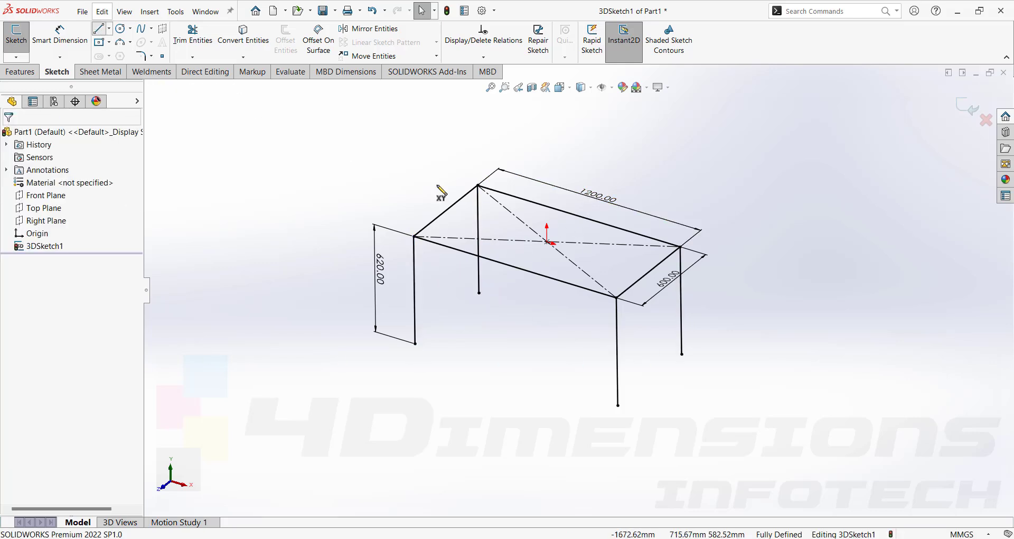
Draw a crossbar line between the midpoints of the top rectangle's two 1200 mm edges
click(579, 216)
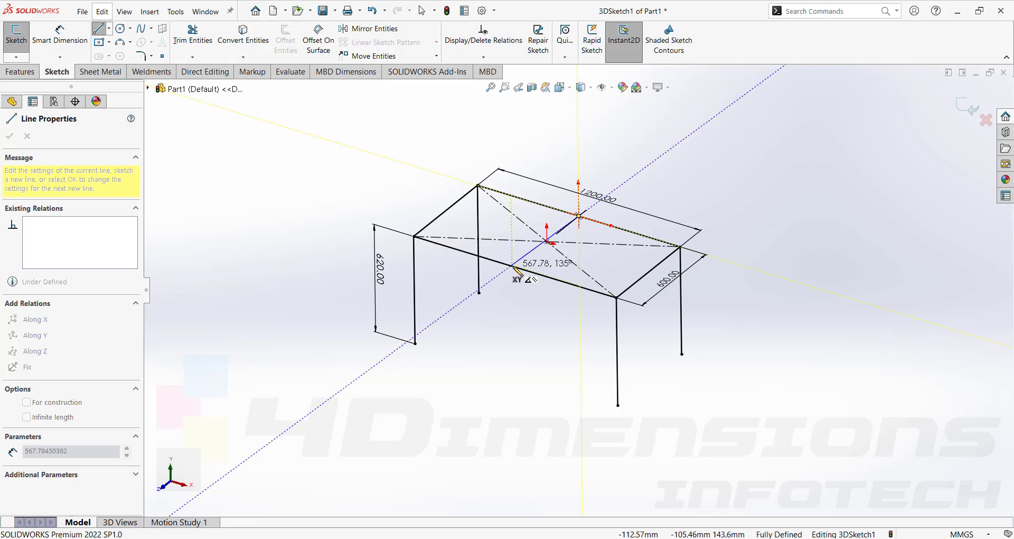
click(514, 267)
middle_drag(479, 336, 536, 357)
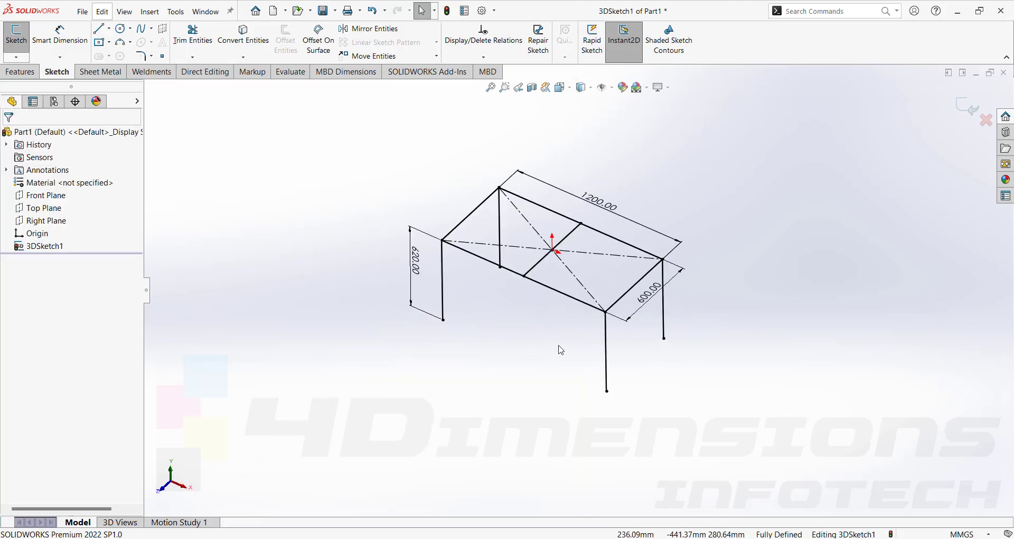
Draw a lower rail about 602 mm long between the two legs on the negative X side and constrain it Along Z
scroll(555, 325, down, 3)
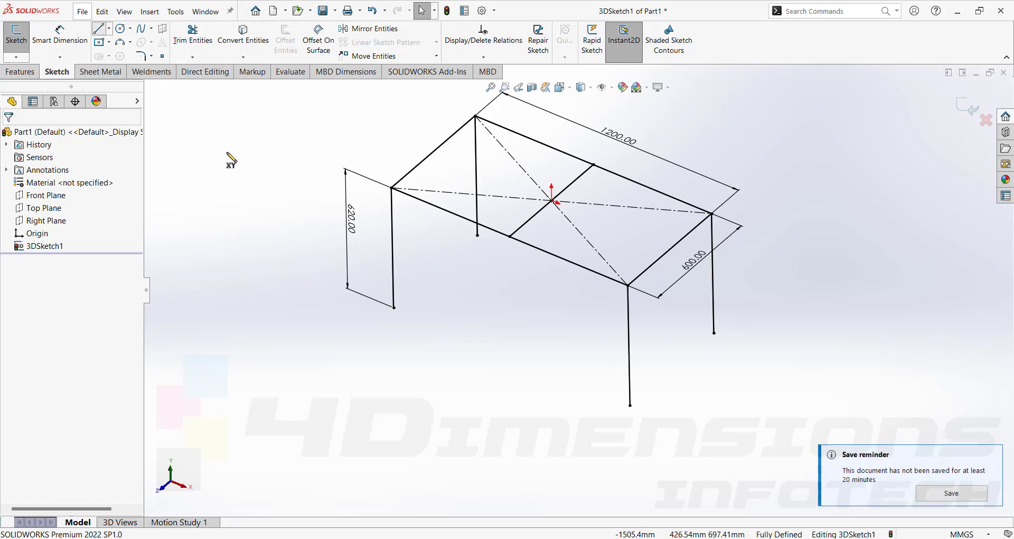
click(394, 263)
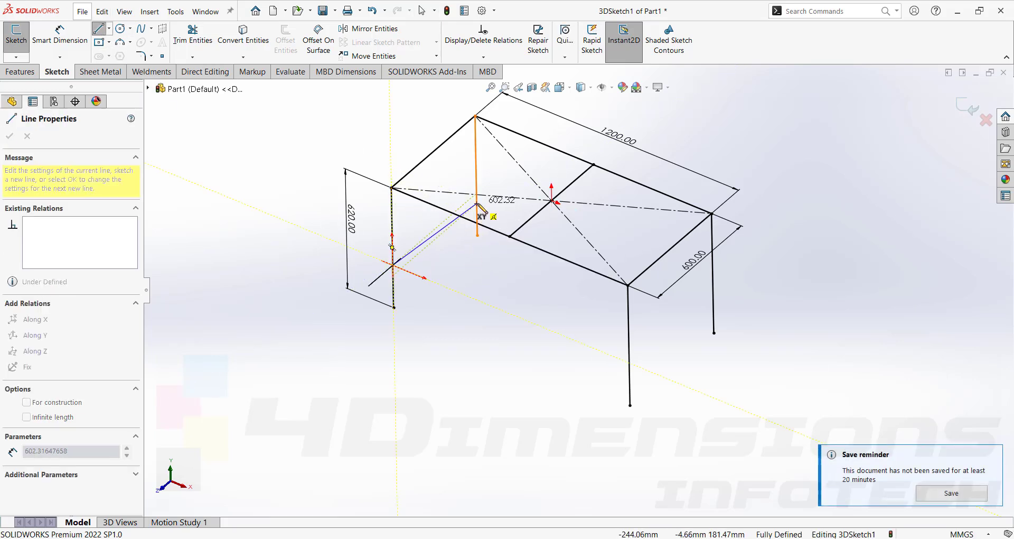
click(478, 204)
key(Escape)
key(Escape)
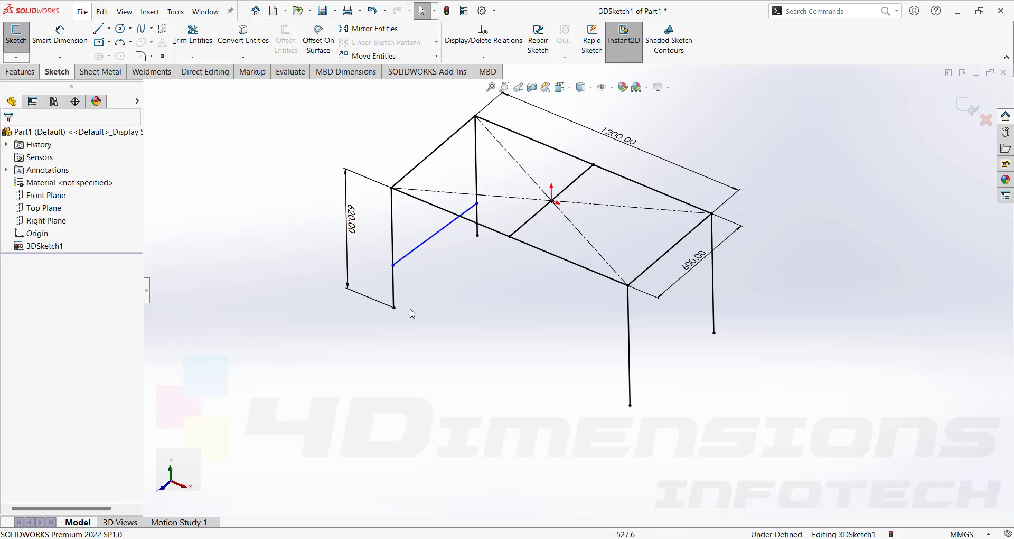
click(425, 250)
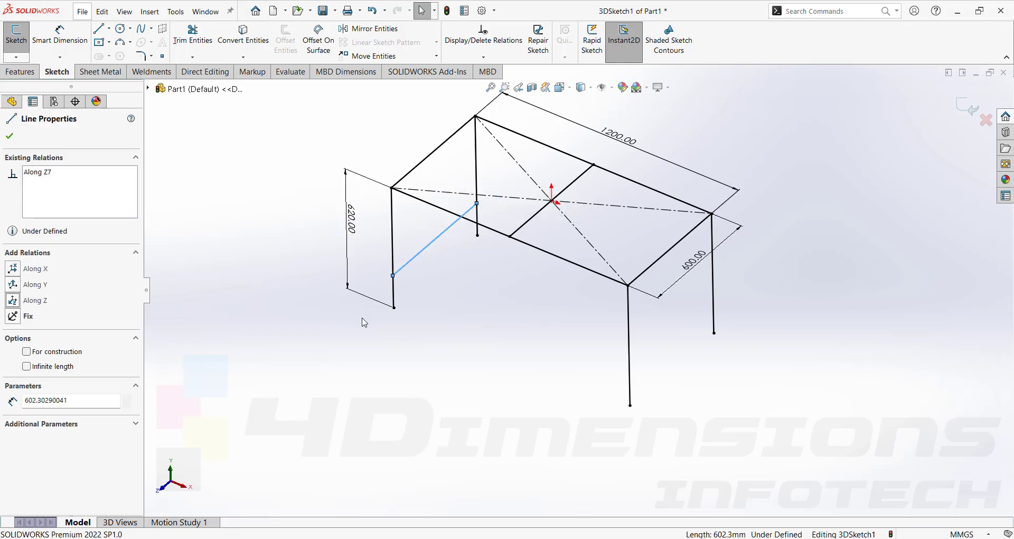
Draw a lower rail about 1200 mm long from the existing rail's front end to the front leg on the positive X side
key(l)
click(393, 275)
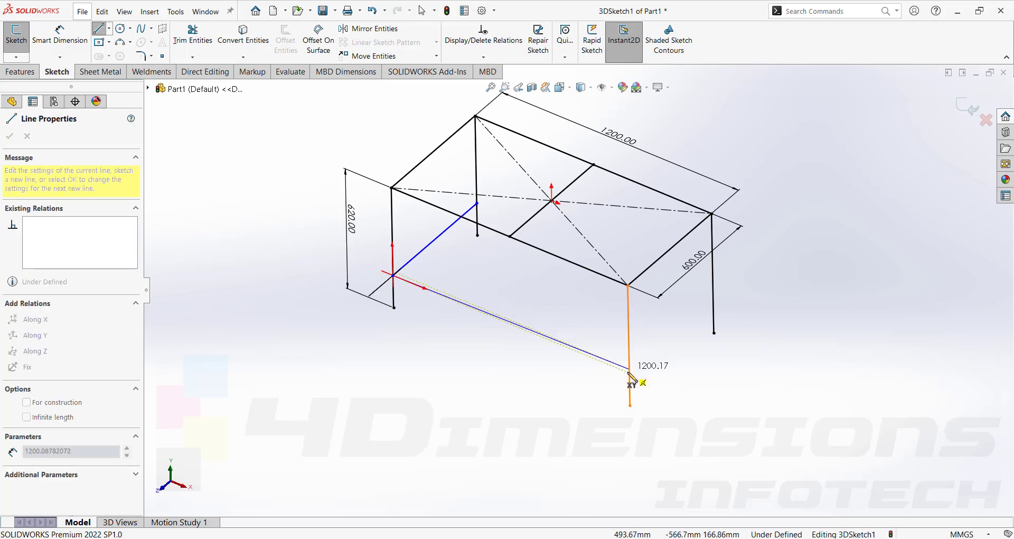
click(629, 373)
key(Escape)
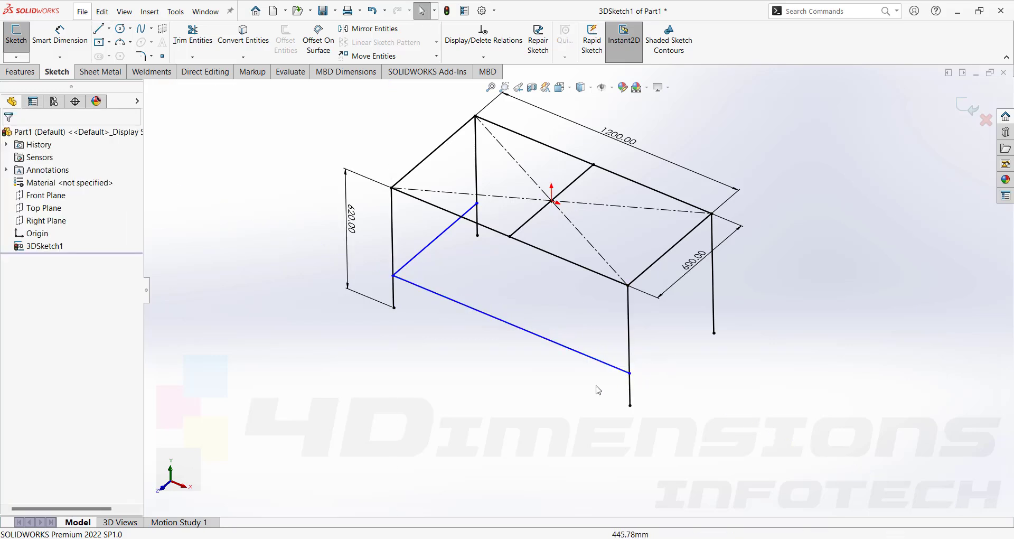
Draw a lower rail about 600 mm long between the front and rear legs on the positive X side
key(l)
click(630, 373)
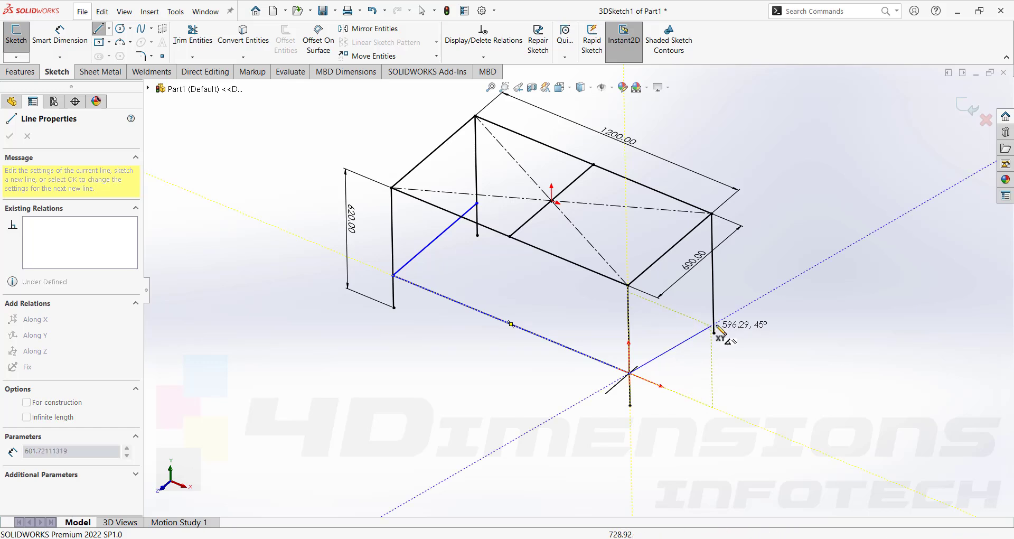
click(714, 300)
key(Escape)
Draw the rear lower rail between the two rear legs, joining the free ends of the side rails to close the loop
key(l)
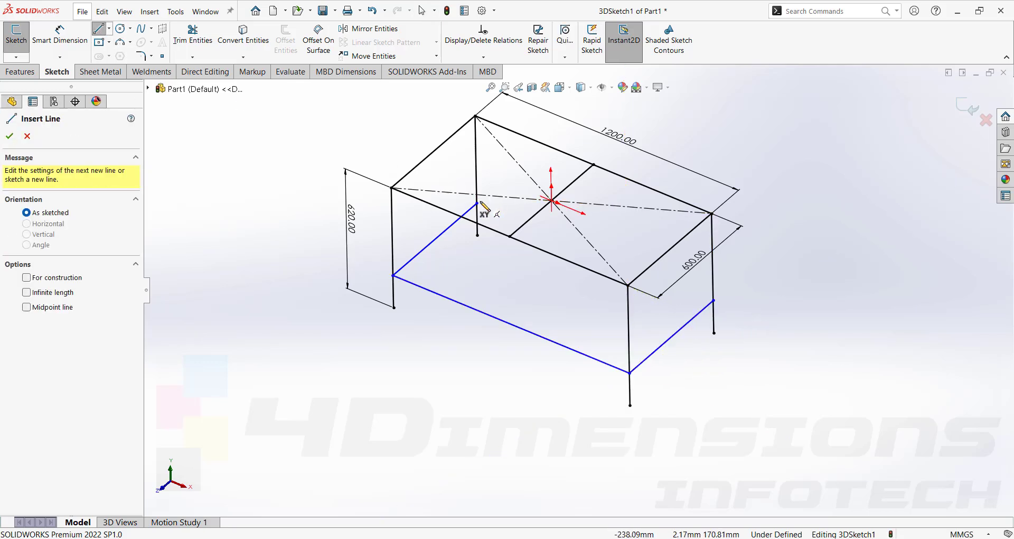
click(477, 203)
click(715, 300)
key(Escape)
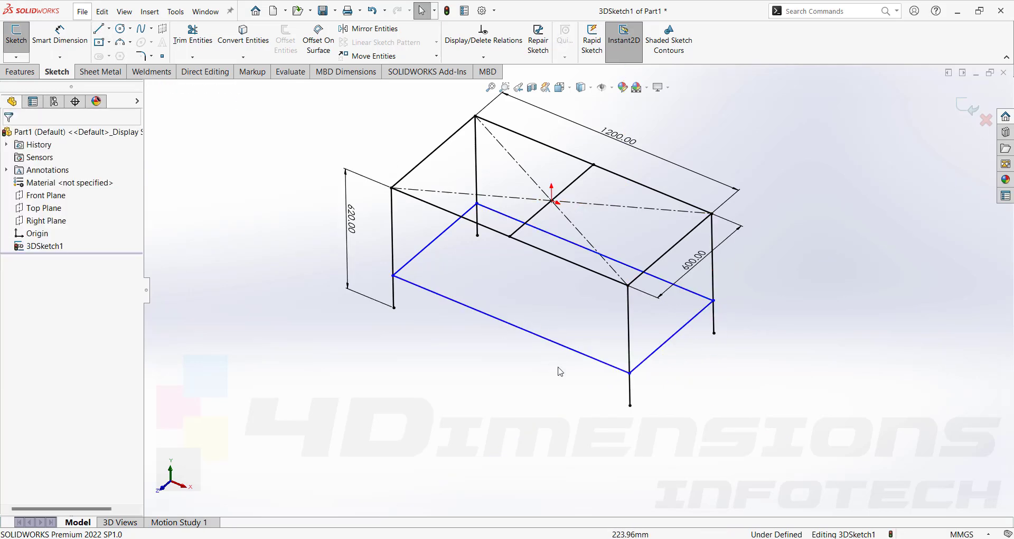
Dimension the front lower rail 160 mm above the bottom end of the front leg on the negative X side
click(57, 41)
click(394, 307)
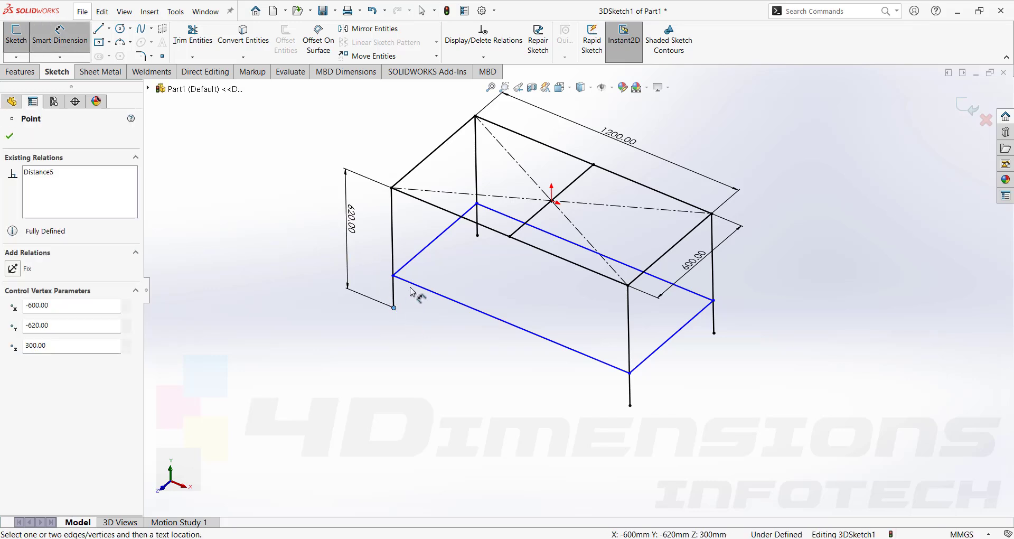
click(409, 282)
click(432, 319)
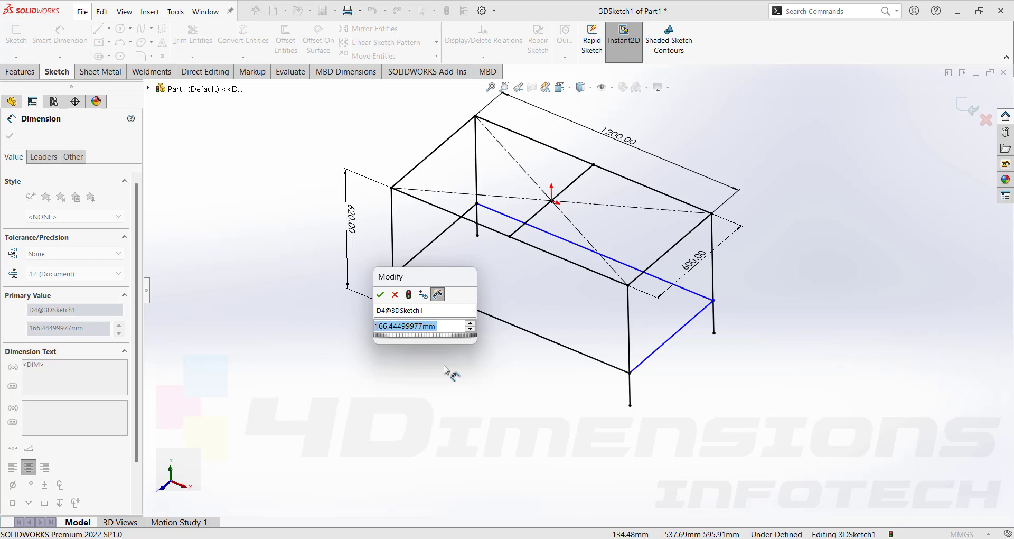
text(160)
key(Return)
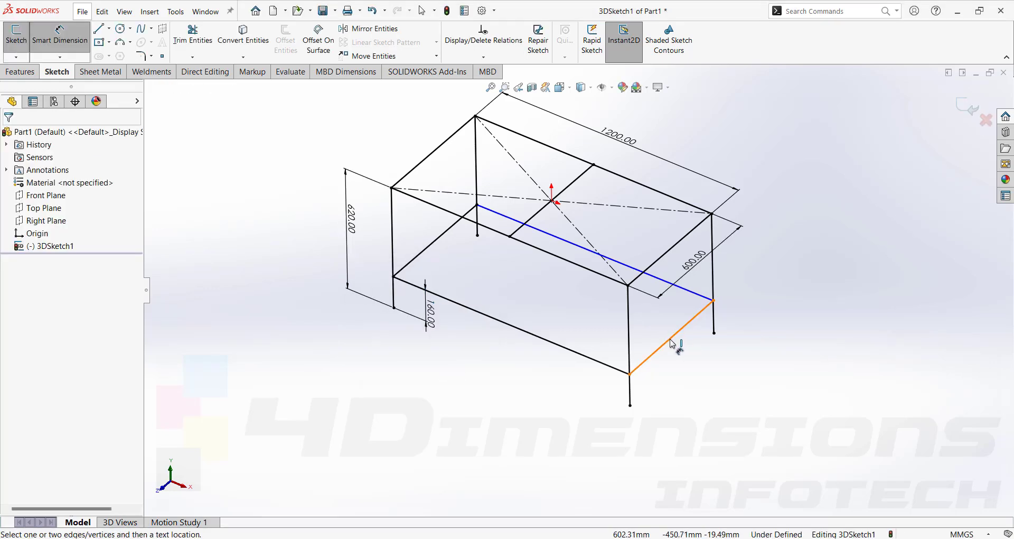
Dimension the lower side rail on the positive X side 160 mm above the bottom end of the front leg
click(649, 358)
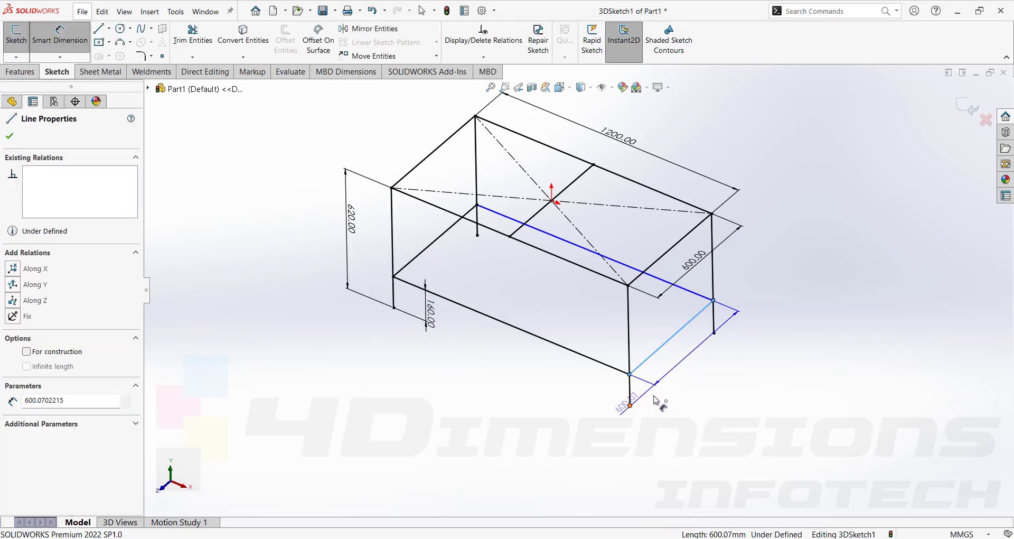
click(630, 405)
click(672, 391)
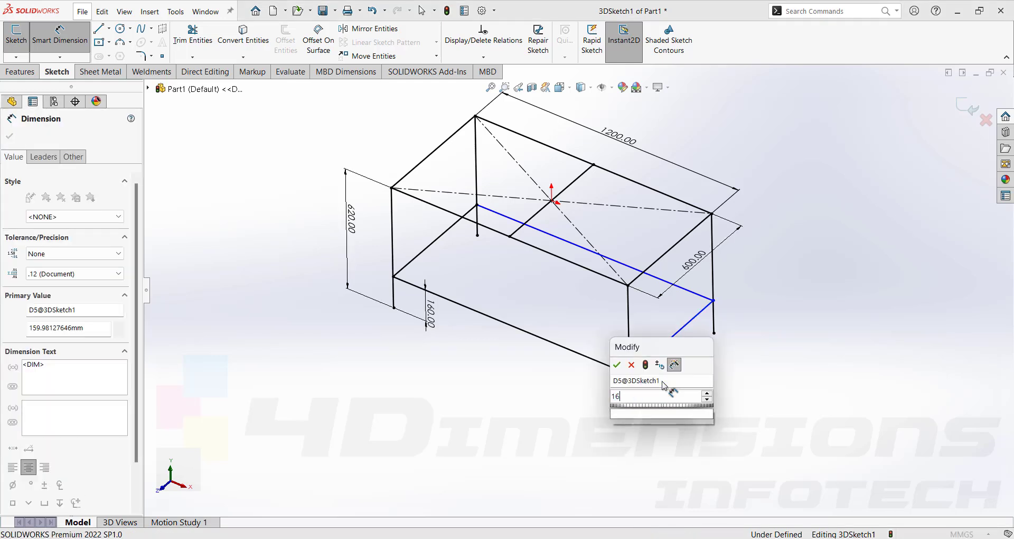
key(Return)
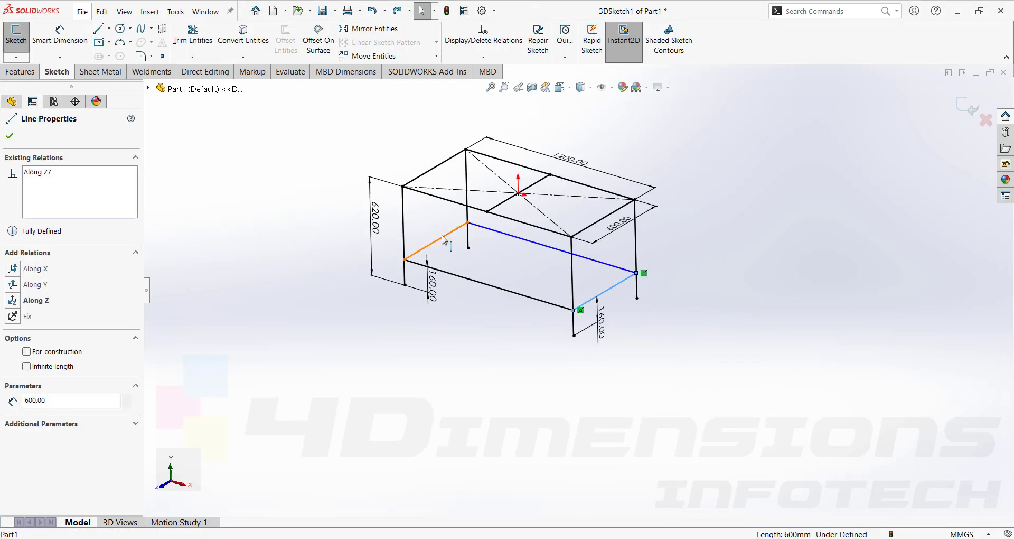
ctrl+click(436, 241)
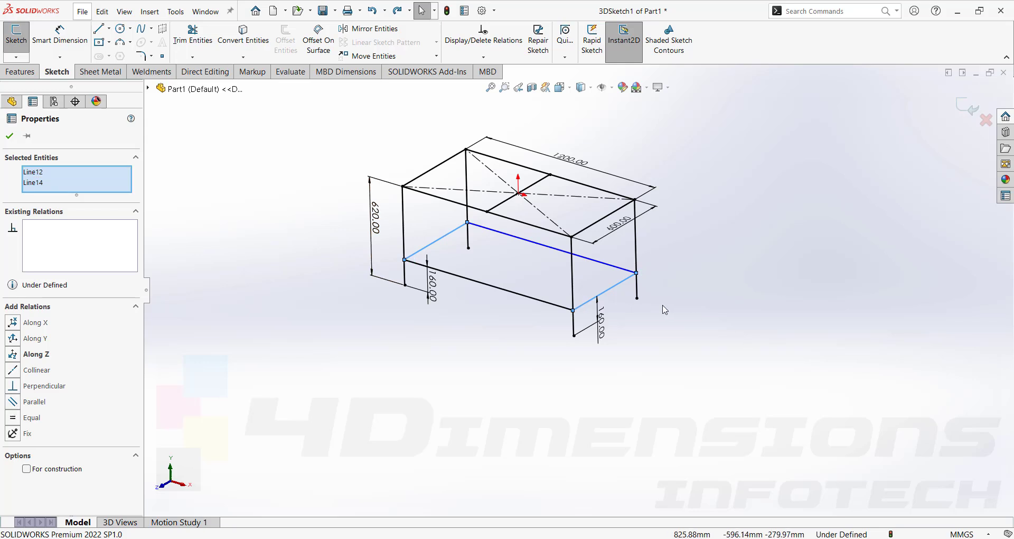
Delete the lower side rail on the positive X side together with the rear lower rail
click(620, 288)
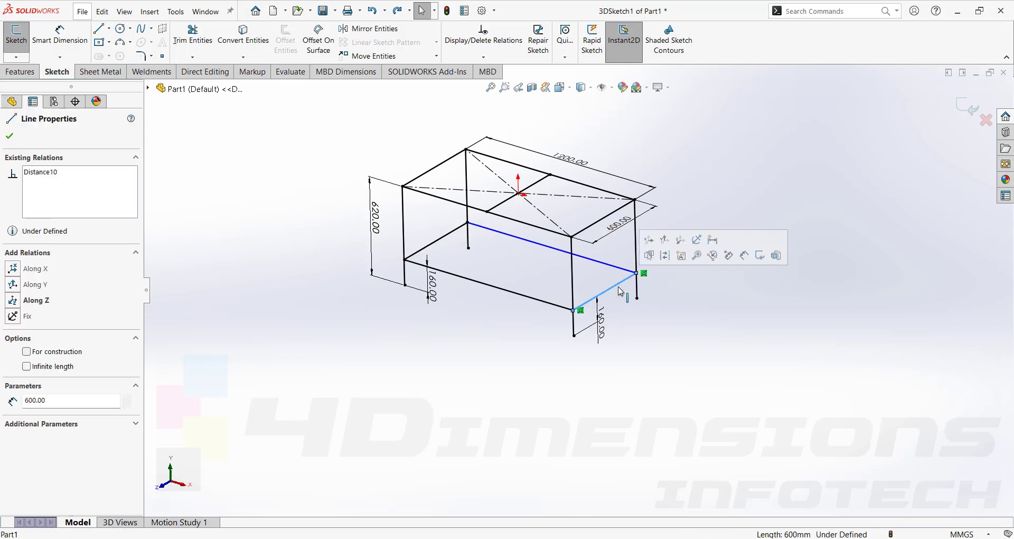
key(Delete)
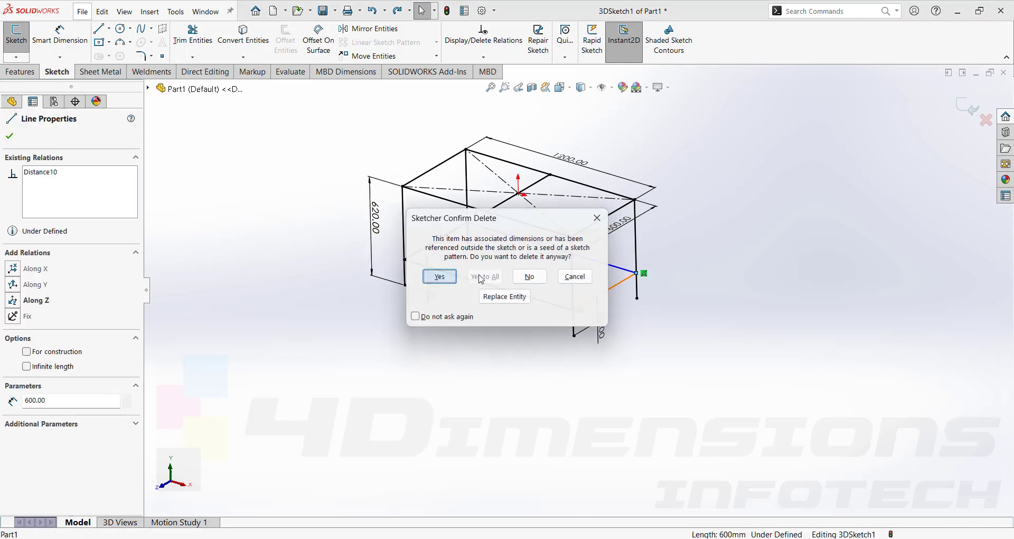
click(448, 278)
Redraw the positive X lower side rail about 600 mm long from the front rail's end to the rear leg, aligned with the opposite side rail
key(l)
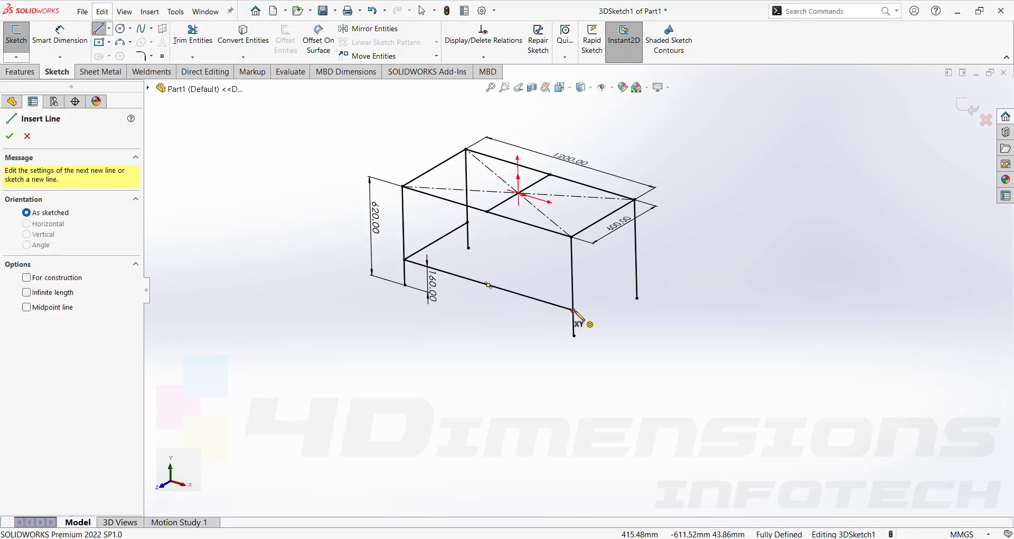
click(573, 310)
click(636, 277)
key(Escape)
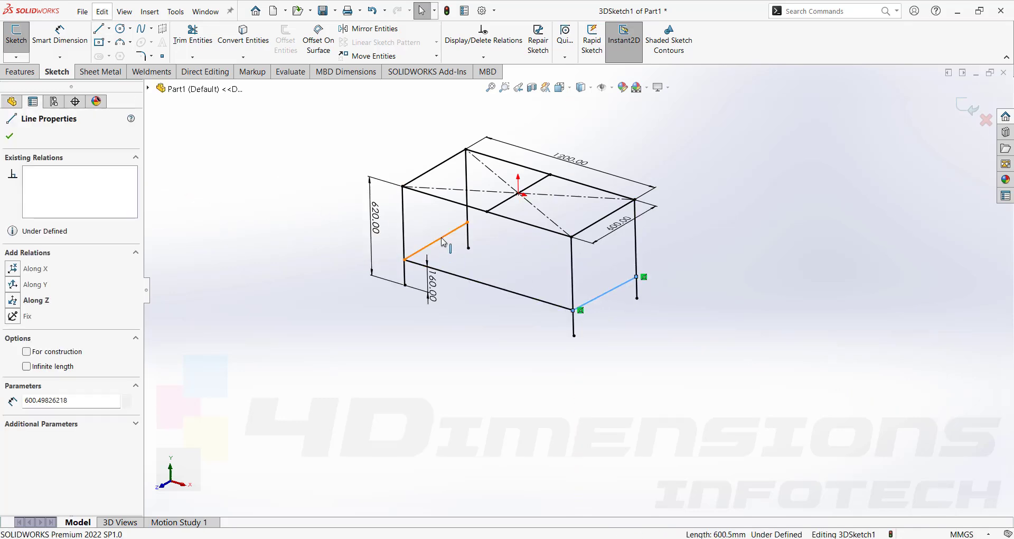
ctrl+click(441, 238)
Draw the rear lower rail between the rear ends of the two lower side rails
key(l)
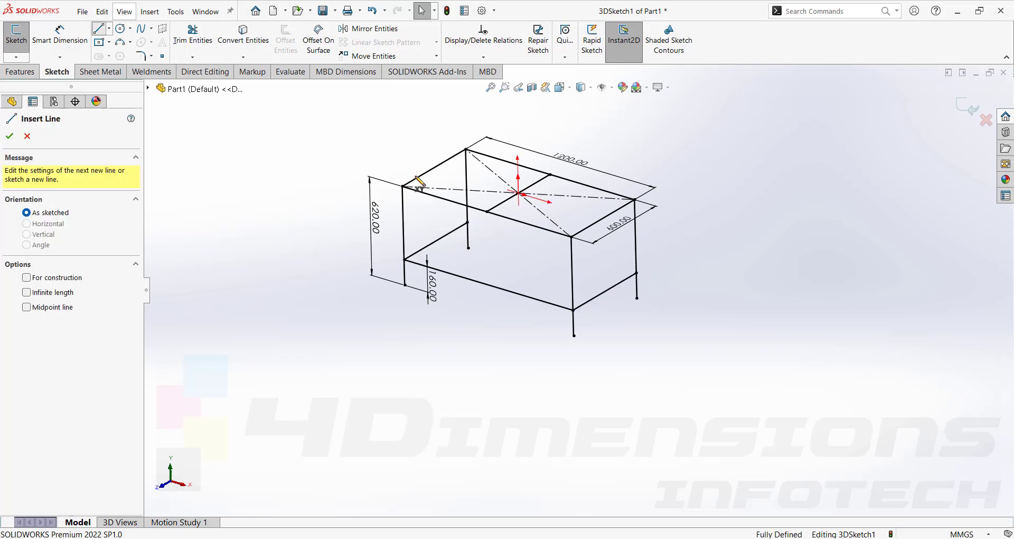
click(467, 223)
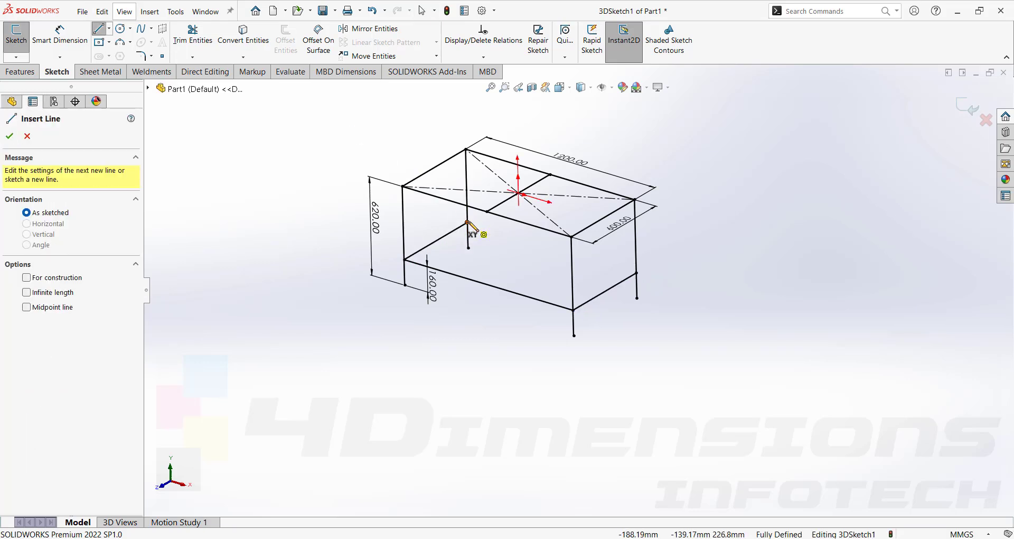
click(637, 273)
key(Escape)
Draw a lower crossbar between the midpoints of the rear and front lower rails
middle_drag(638, 274, 697, 373)
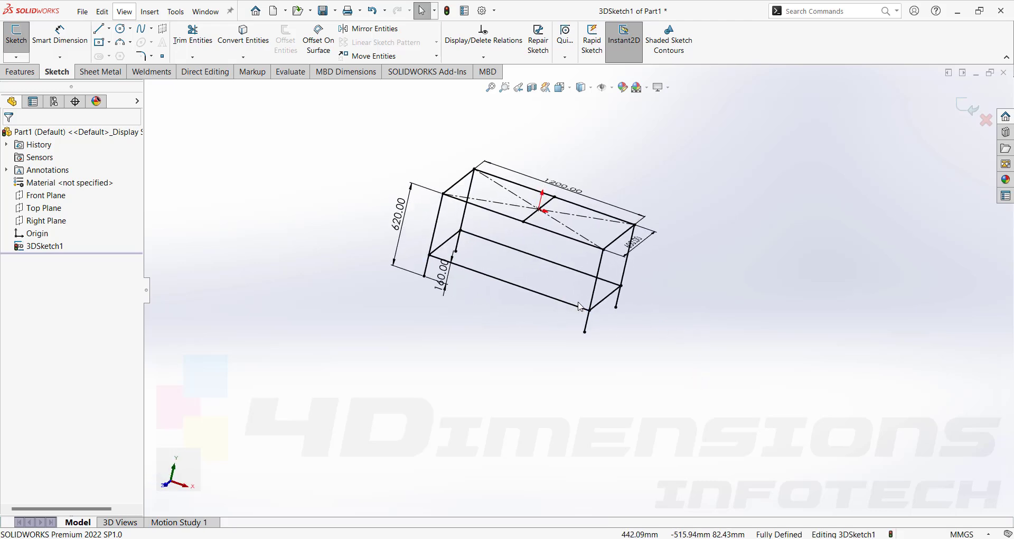
middle_drag(559, 268, 541, 278)
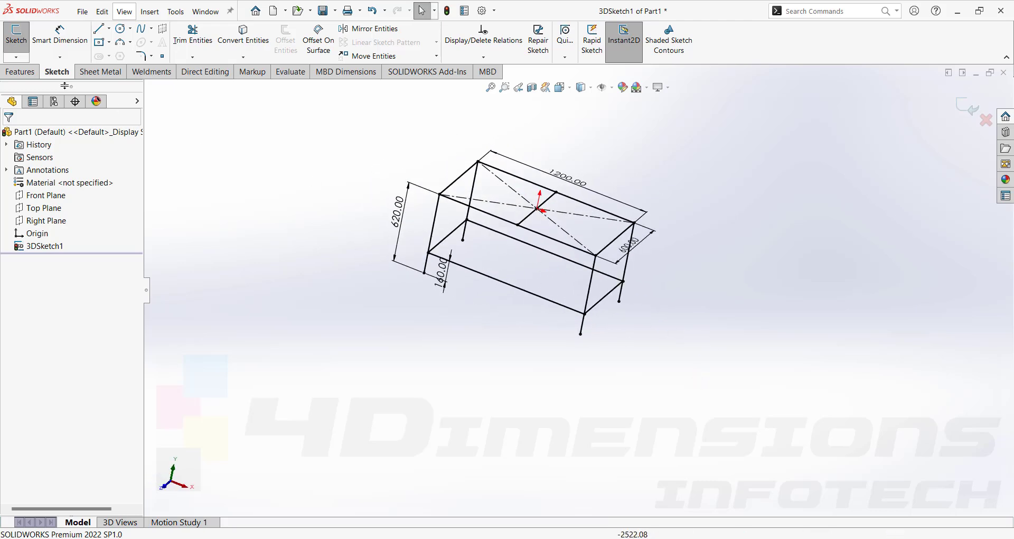
click(98, 28)
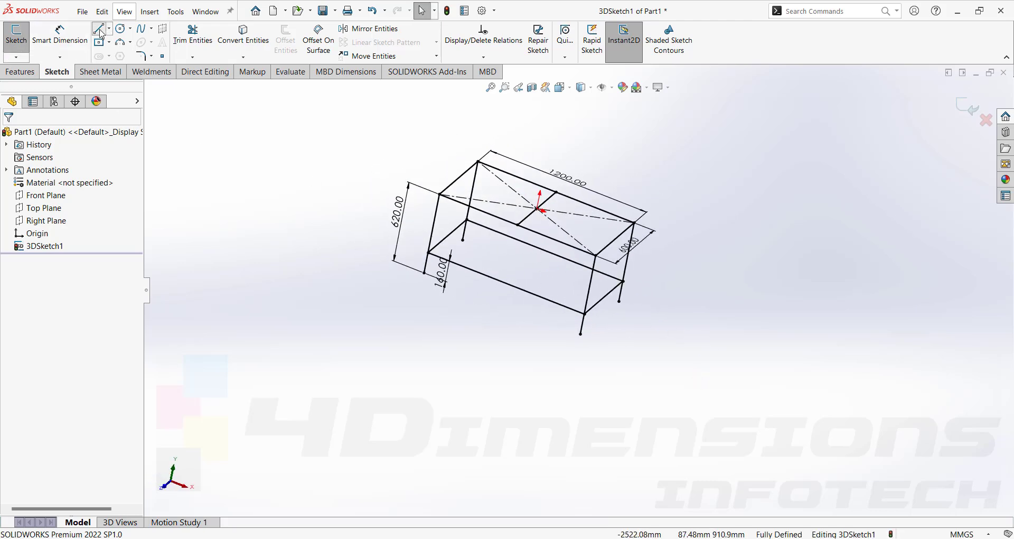
click(546, 249)
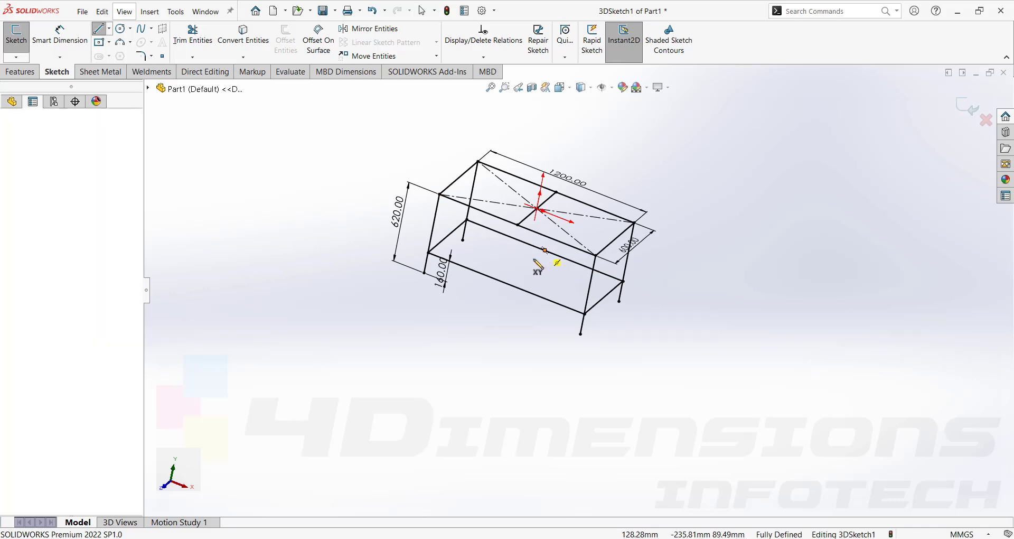
click(507, 283)
key(Escape)
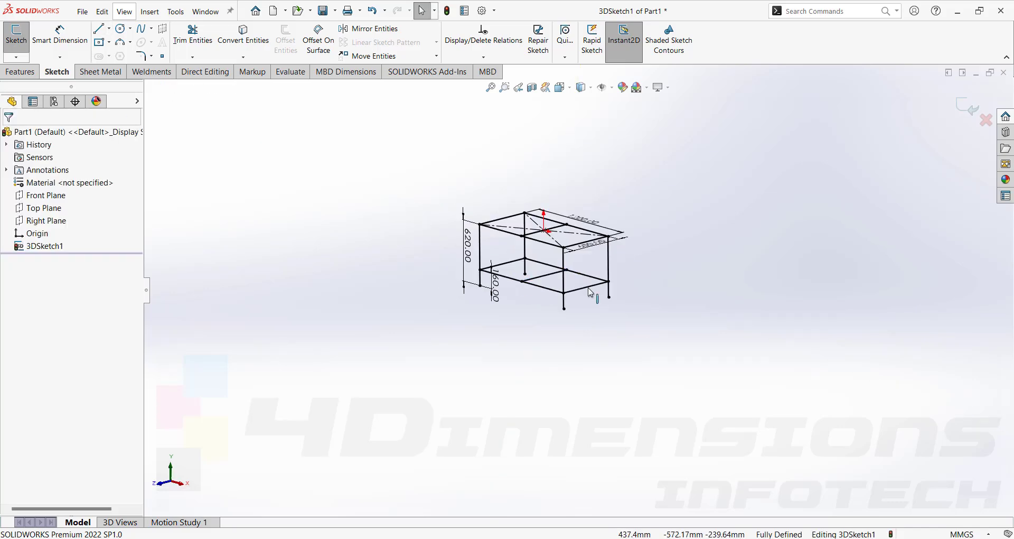
scroll(566, 321, down, 2)
middle_drag(565, 321, 573, 351)
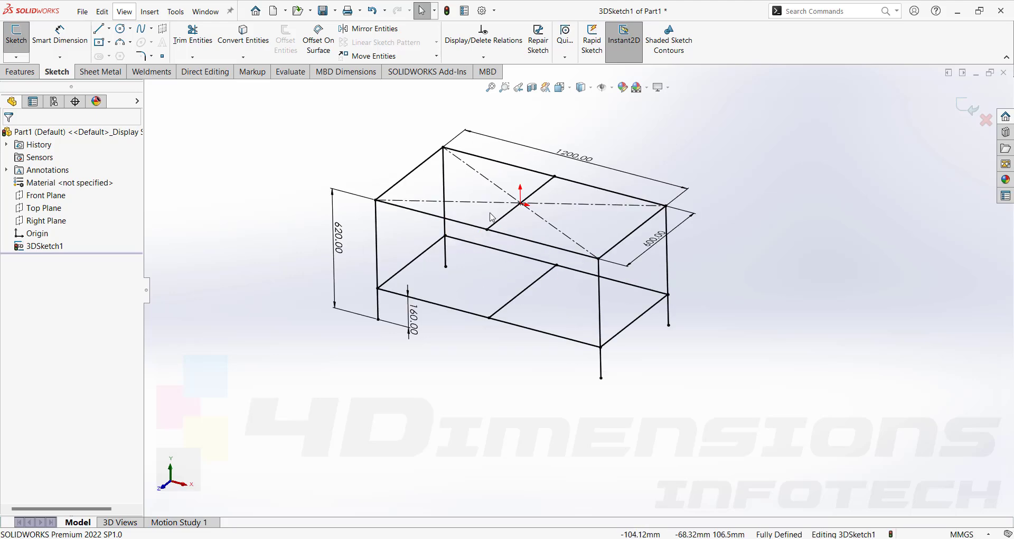
mouse_move(749, 377)
middle_down()
mouse_move(741, 321)
mouse_move(734, 356)
mouse_move(750, 330)
mouse_move(747, 353)
middle_up()
mouse_move(746, 319)
middle_down()
mouse_move(593, 288)
mouse_move(564, 293)
middle_up()
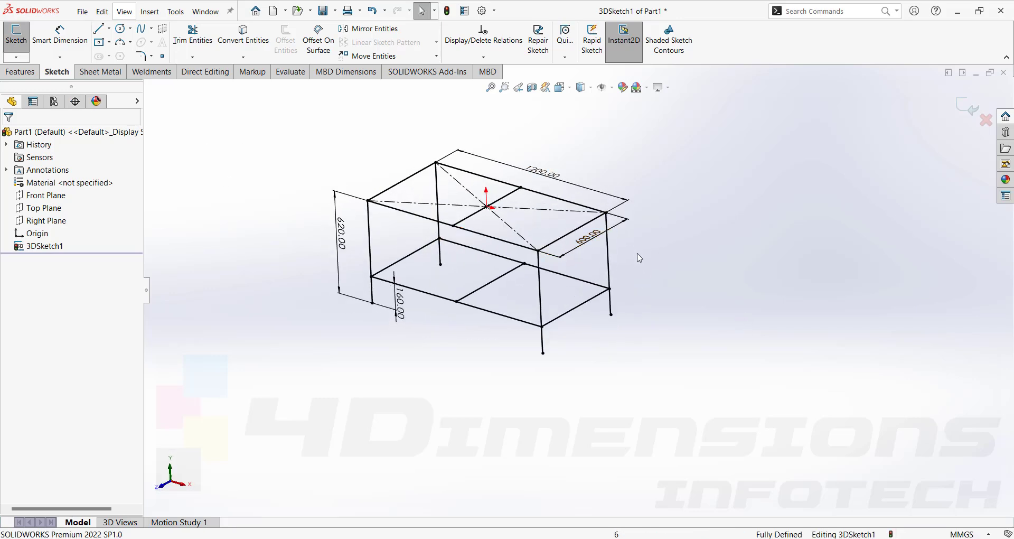
mouse_move(735, 238)
middle_down()
mouse_move(732, 204)
mouse_move(729, 228)
middle_up()
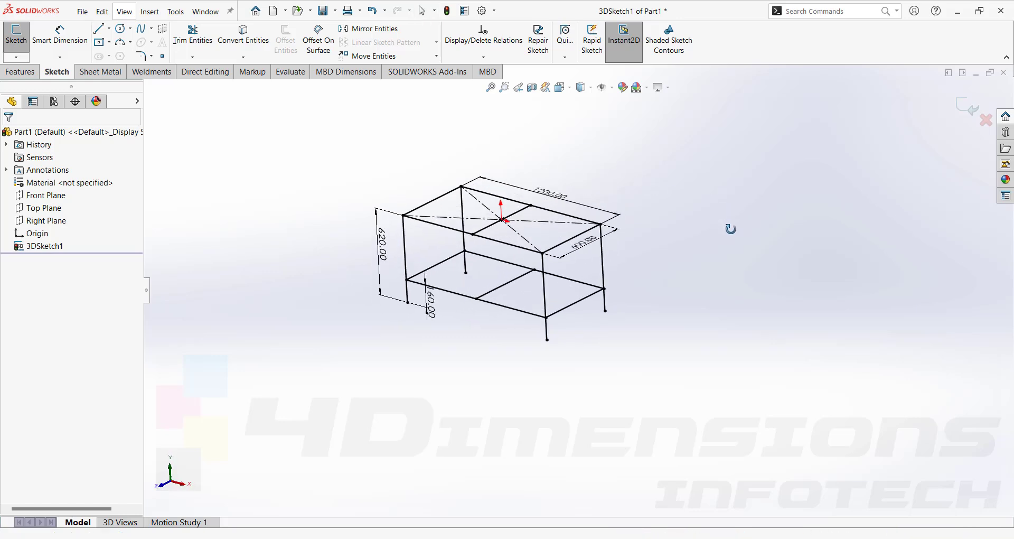
scroll(539, 270, down, 2)
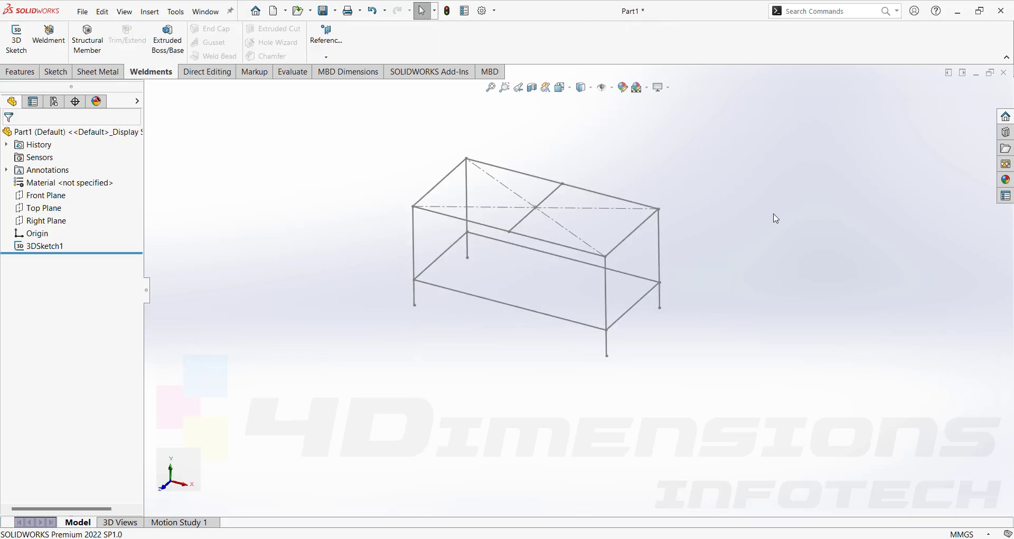
Add a Weldment feature to the part
scroll(772, 215, down, 3)
scroll(631, 201, up, 3)
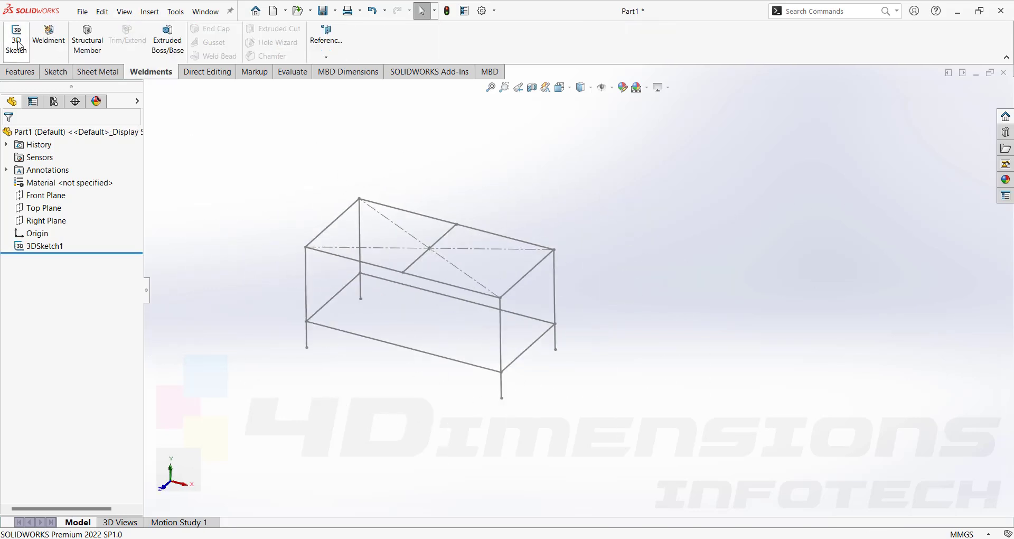
click(53, 44)
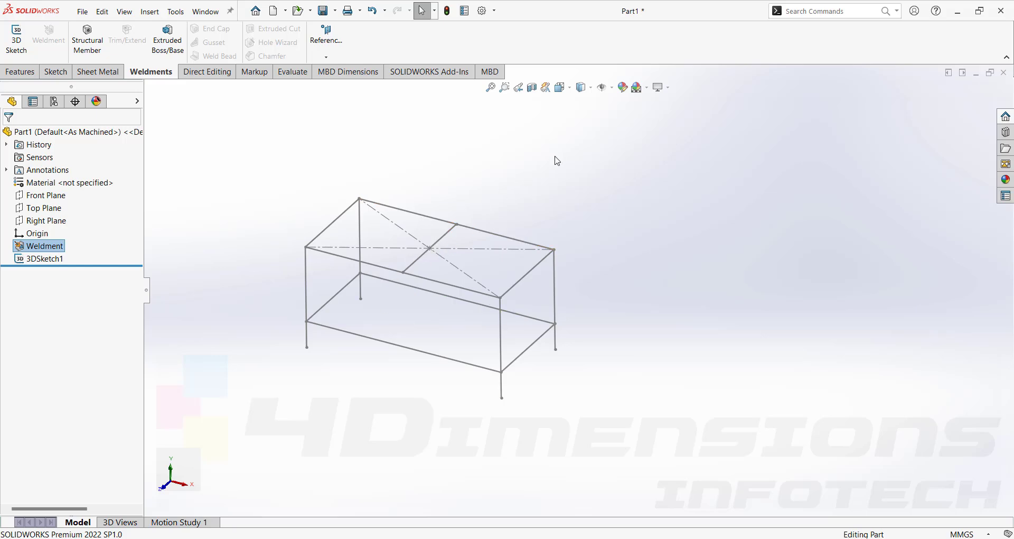
click(539, 195)
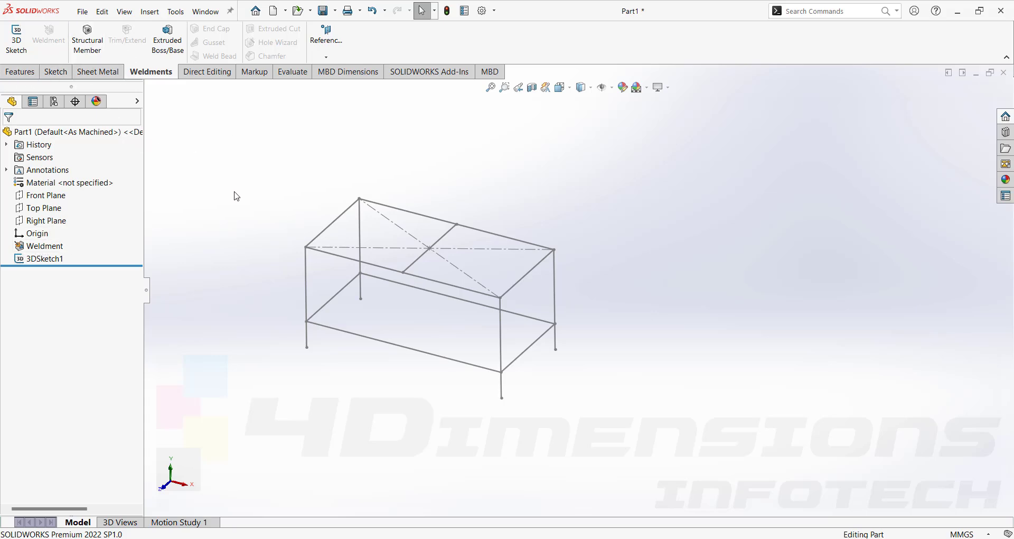
Start a structural member with the iso standard, c channel type and 80 x 8 size
click(96, 40)
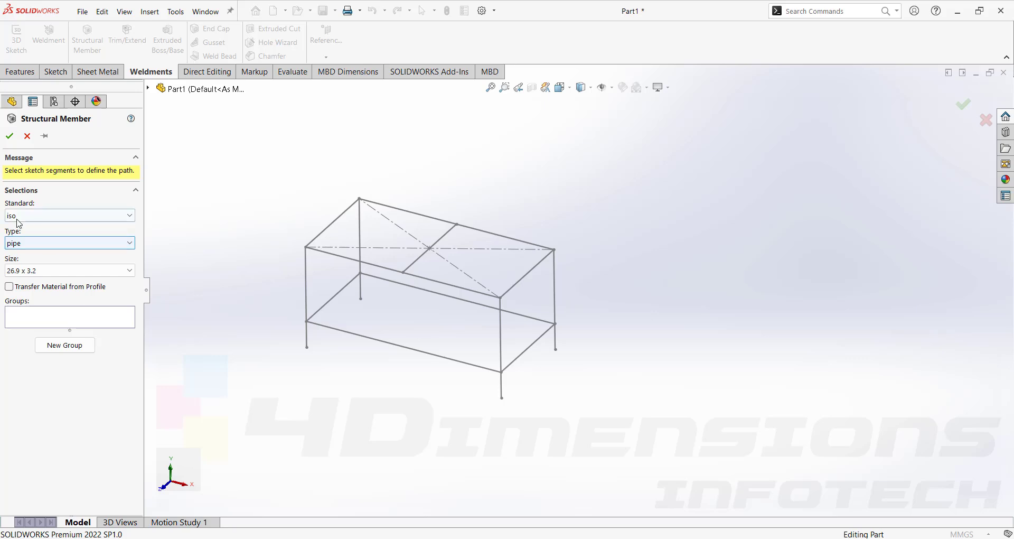
click(44, 216)
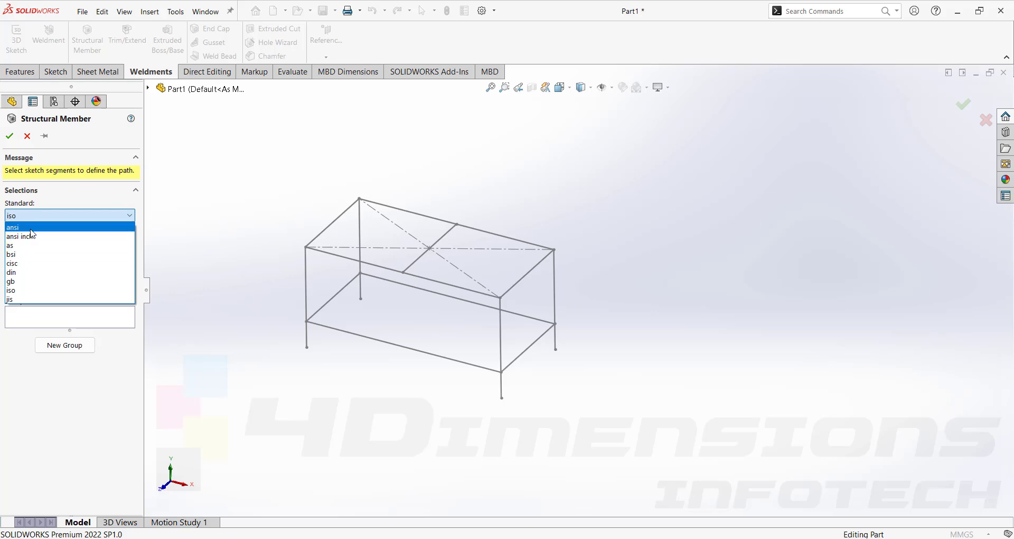
click(23, 295)
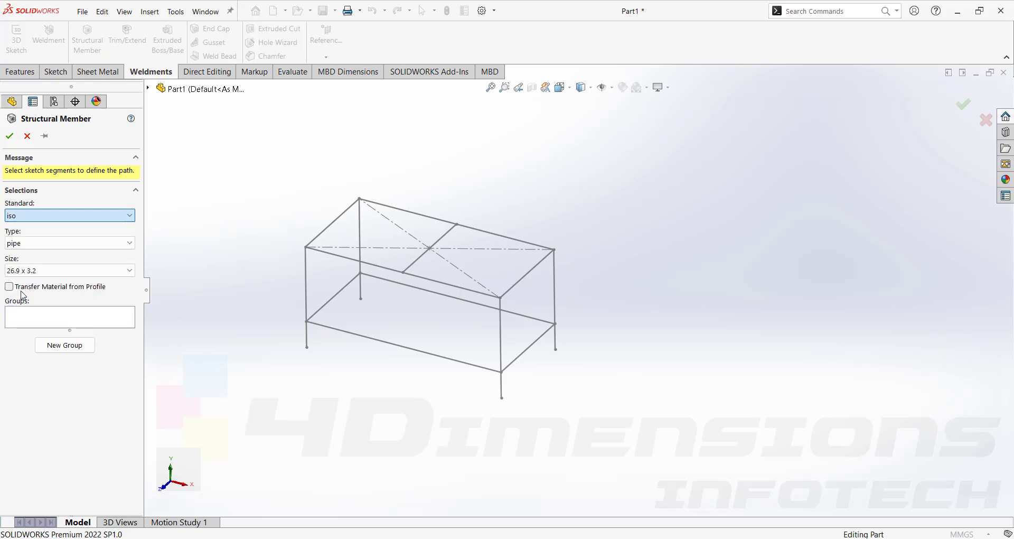
click(47, 244)
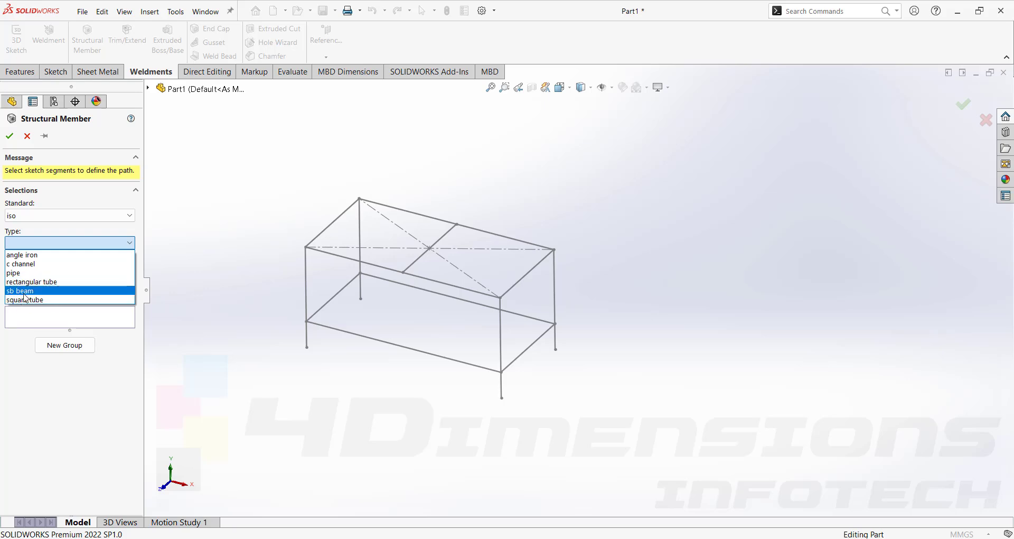
click(28, 264)
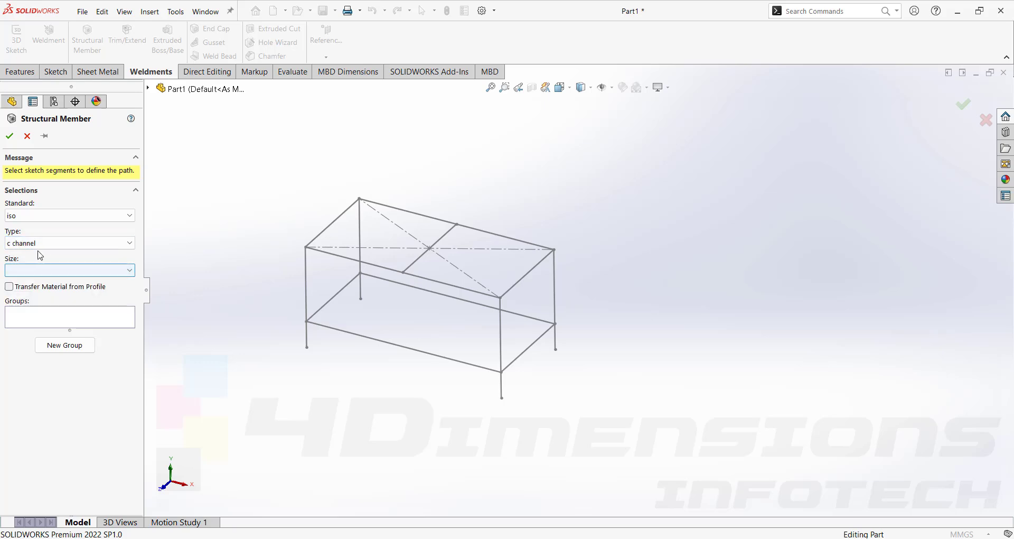
click(53, 272)
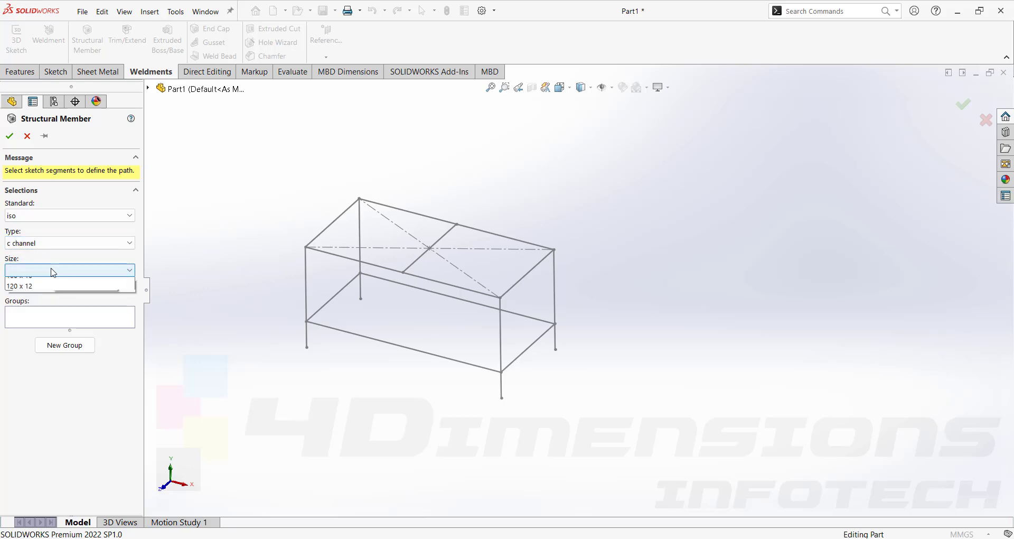
click(21, 285)
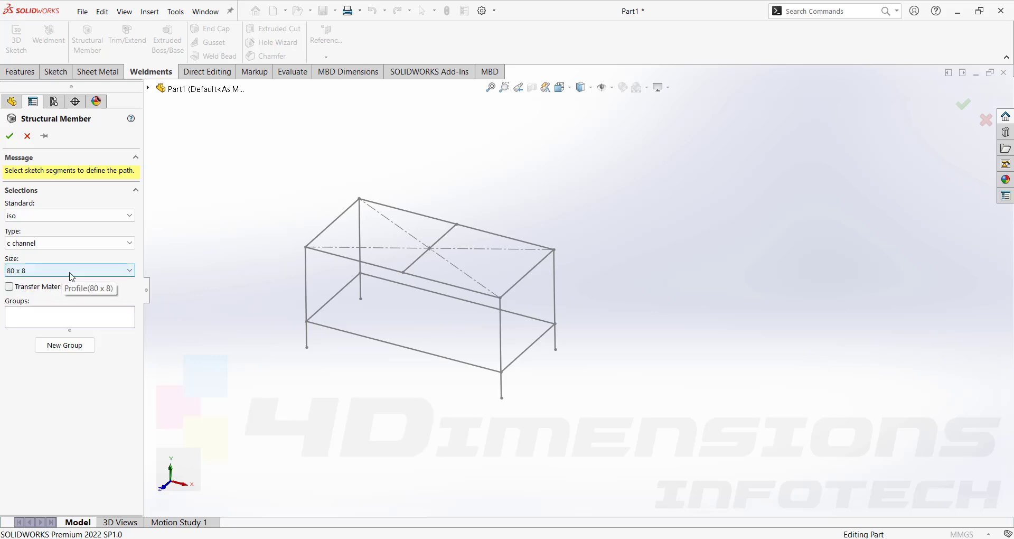
click(77, 321)
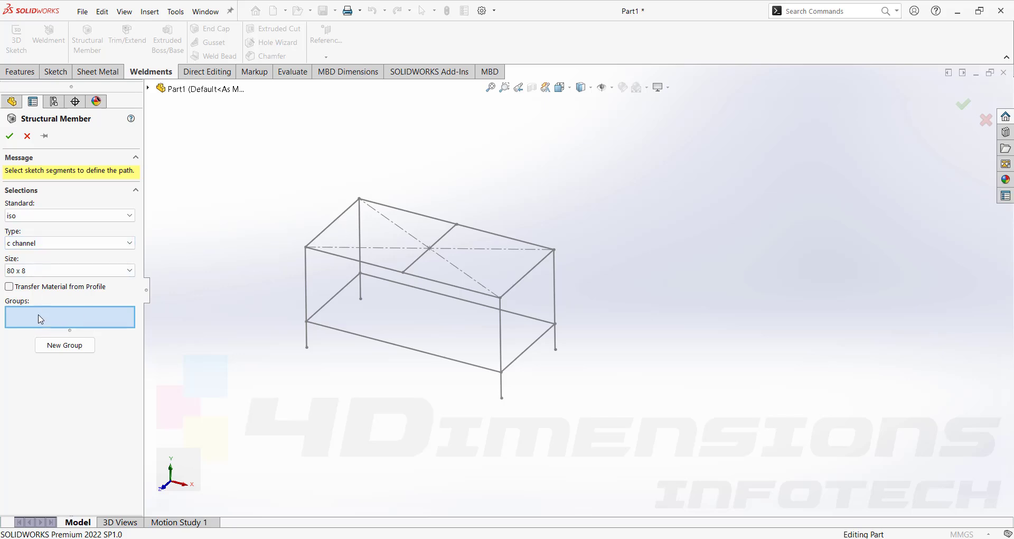
click(374, 269)
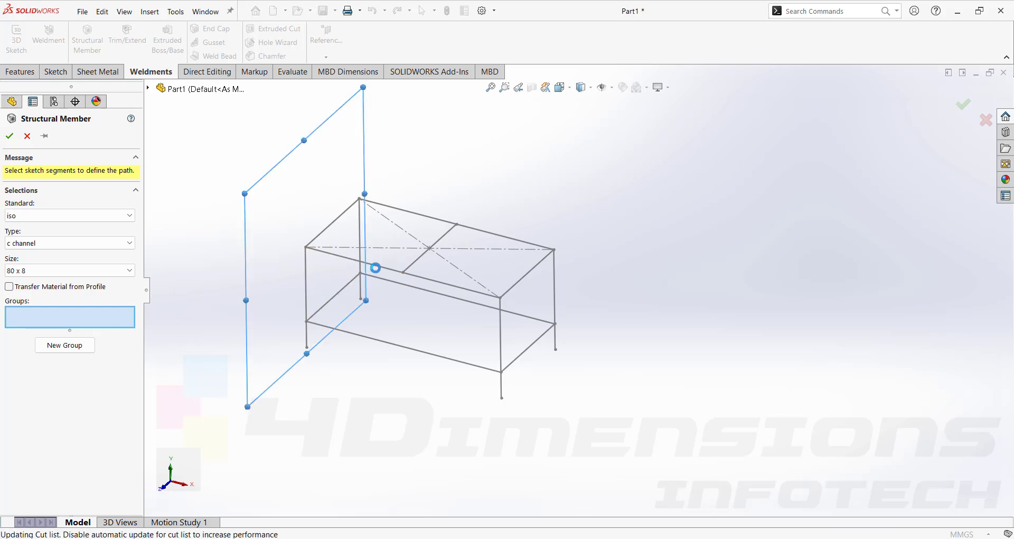
click(524, 277)
click(507, 237)
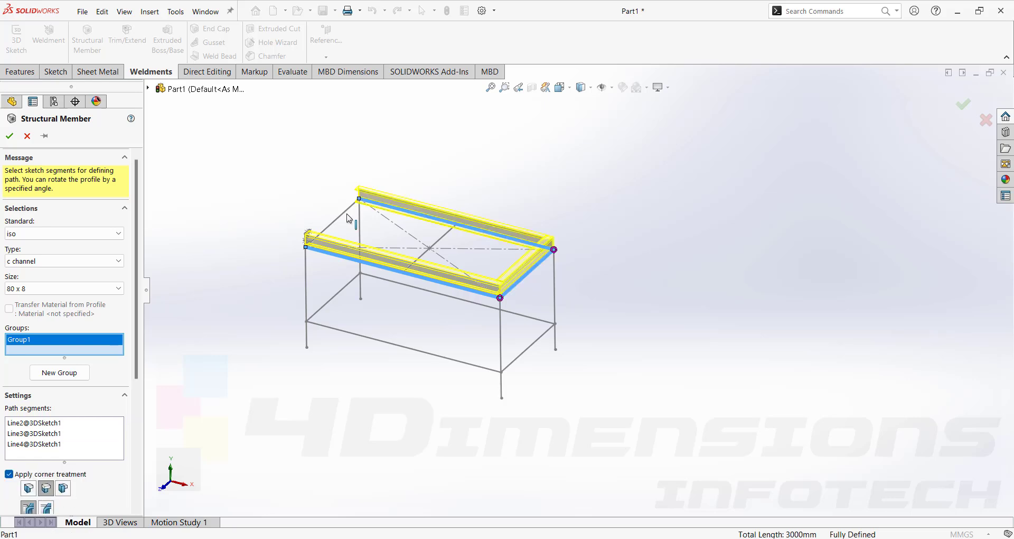
click(344, 213)
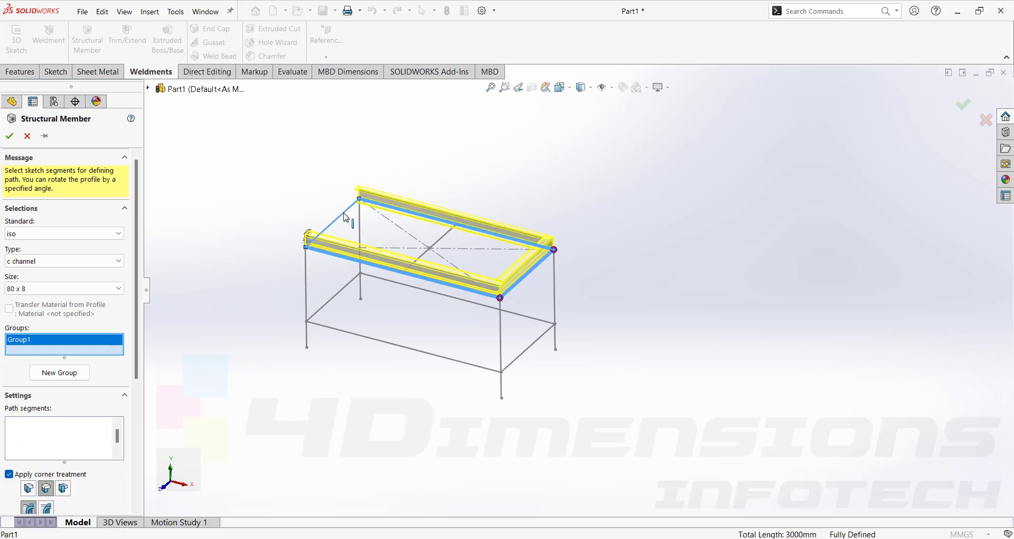
right_click(83, 345)
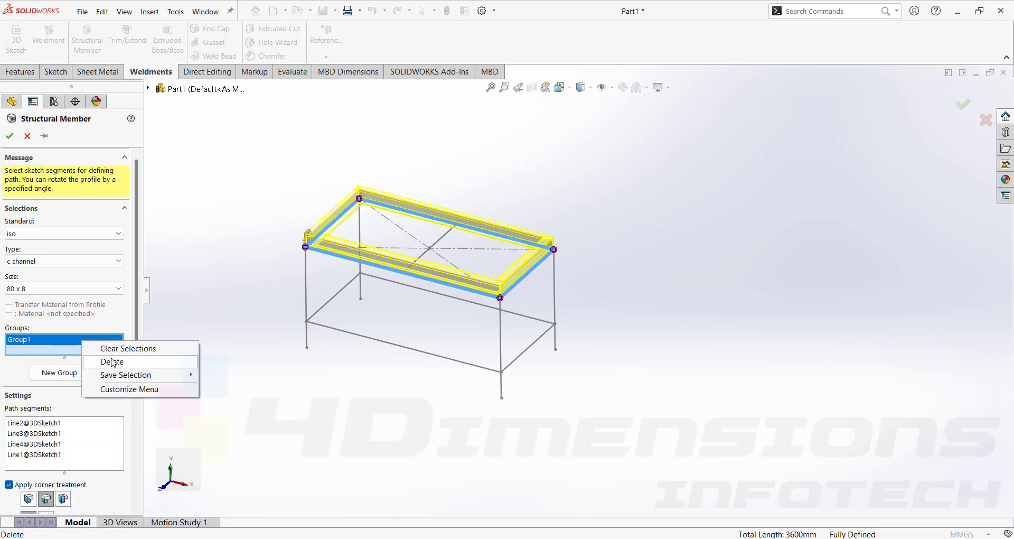
click(113, 363)
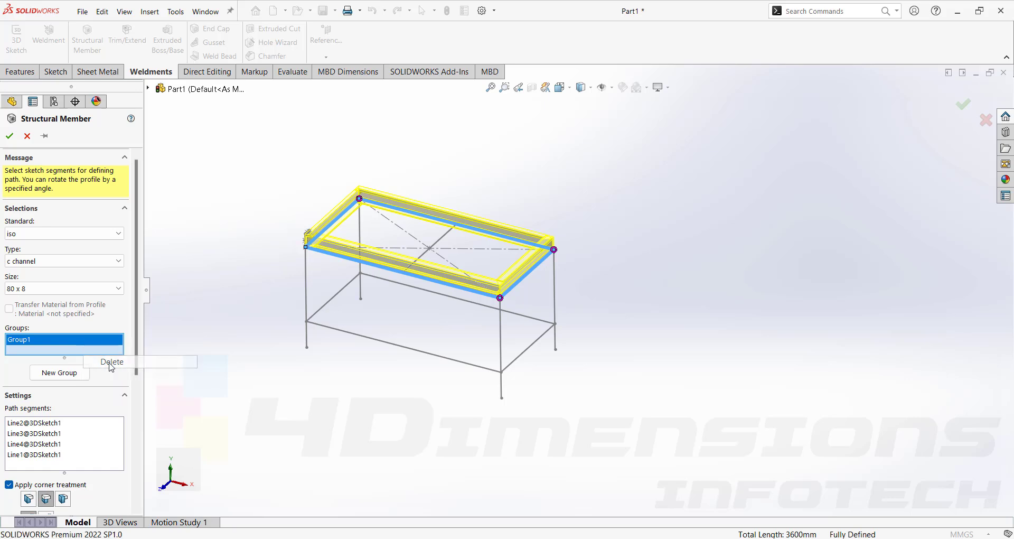
click(370, 265)
scroll(473, 265, down, 3)
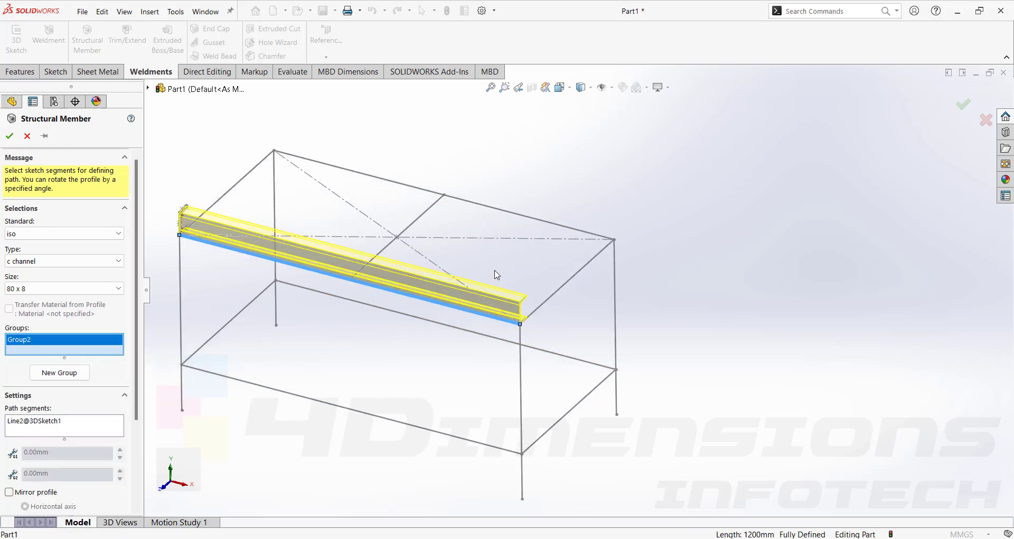
click(525, 219)
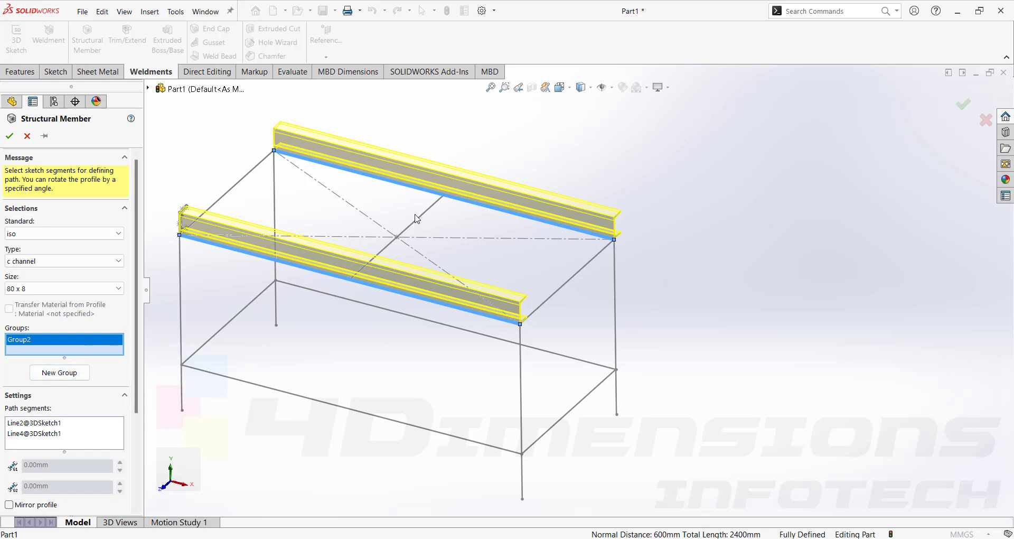
key(Delete)
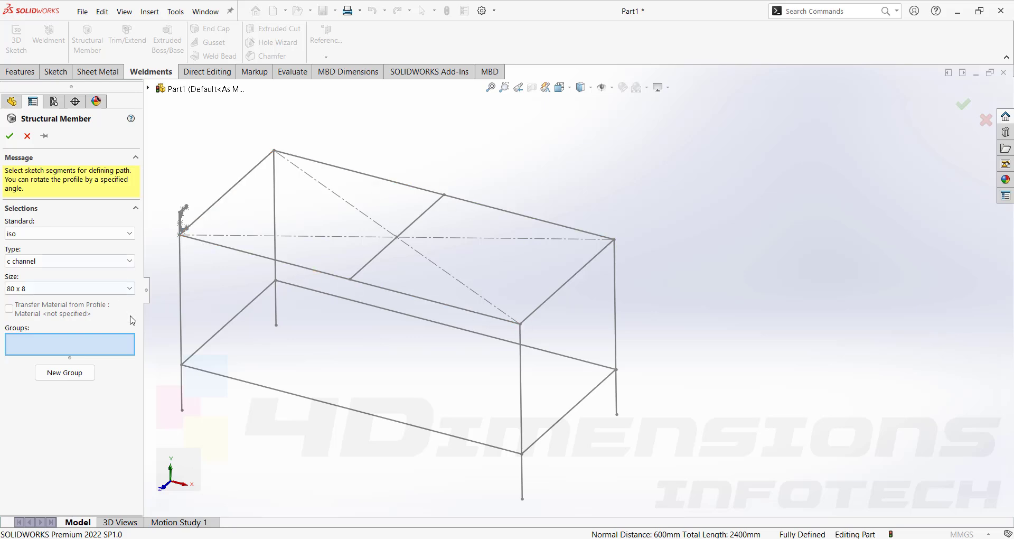
Select the four outer lines of the top rectangle as one group for the c channel member
click(305, 269)
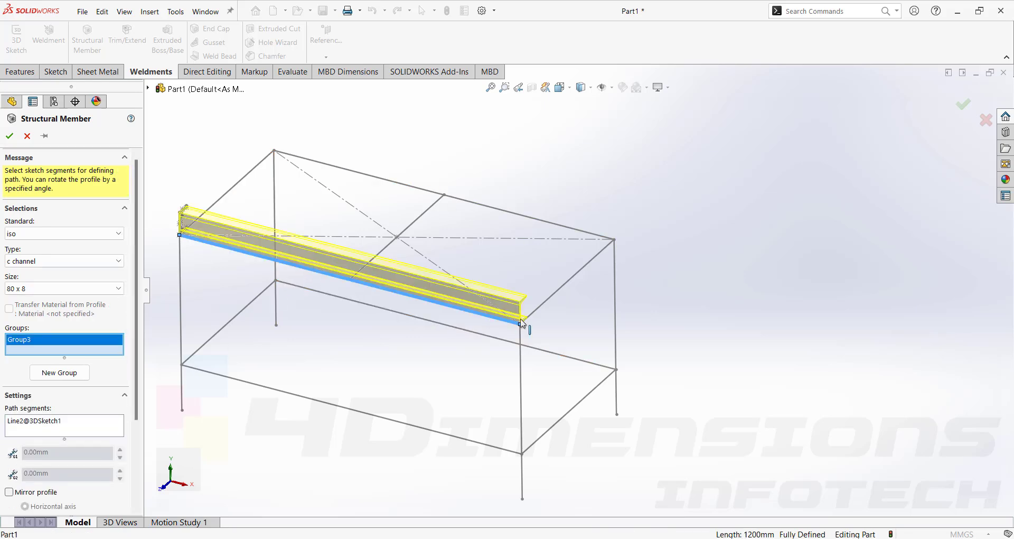
click(544, 303)
click(389, 180)
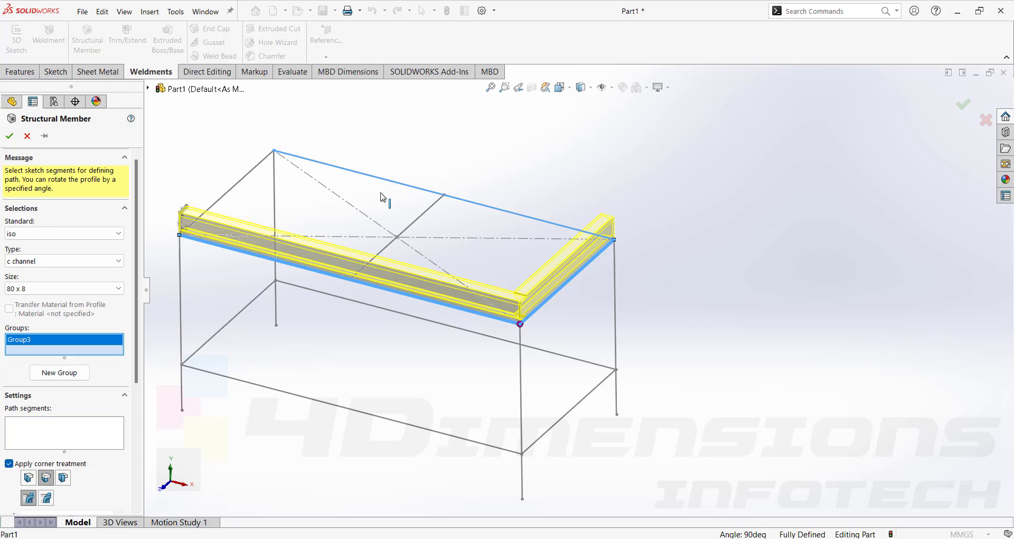
click(254, 171)
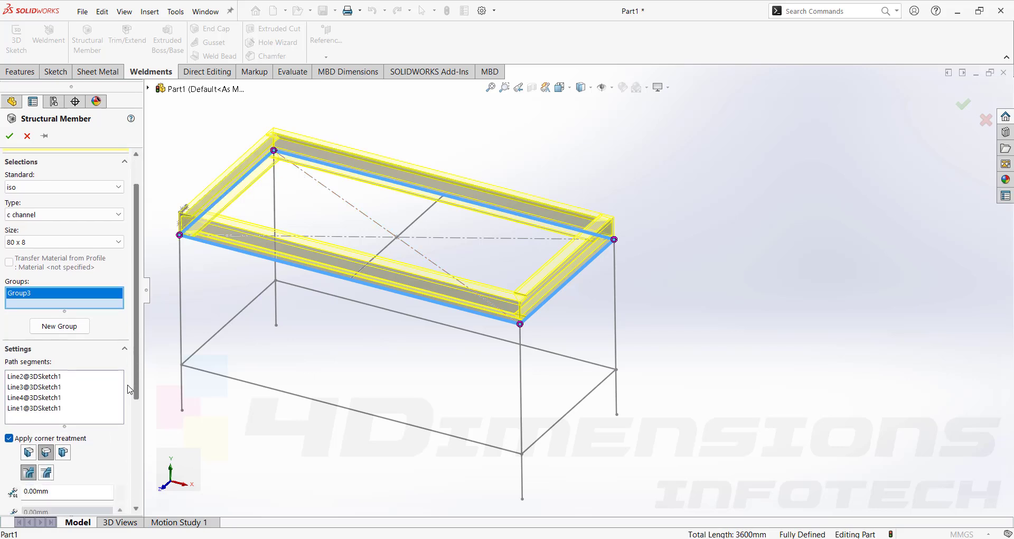
Apply an end miter corner treatment to the group and create the top frame's structural member
scroll(128, 406, down, 2)
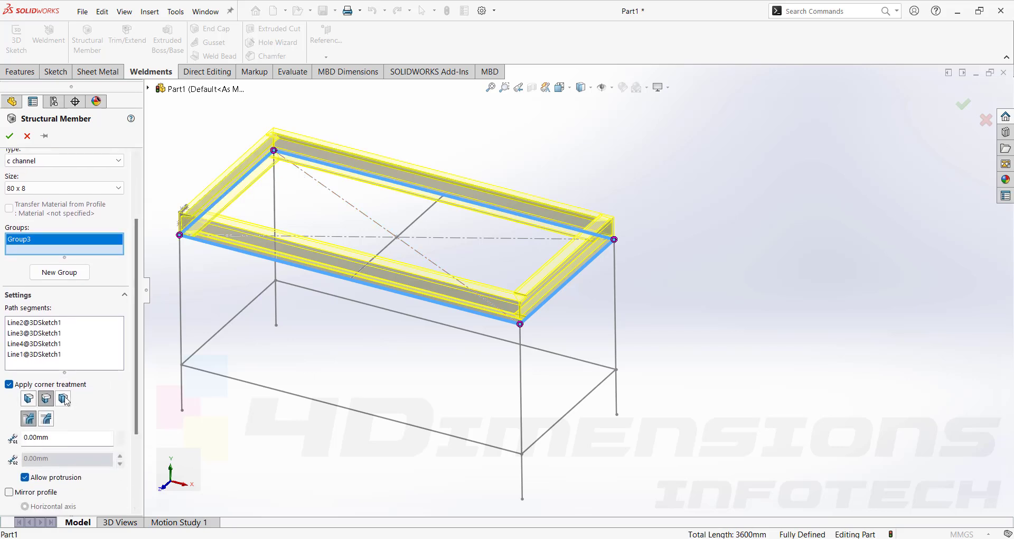
click(28, 401)
scroll(266, 184, down, 3)
middle_drag(277, 182, 296, 225)
scroll(273, 165, down, 4)
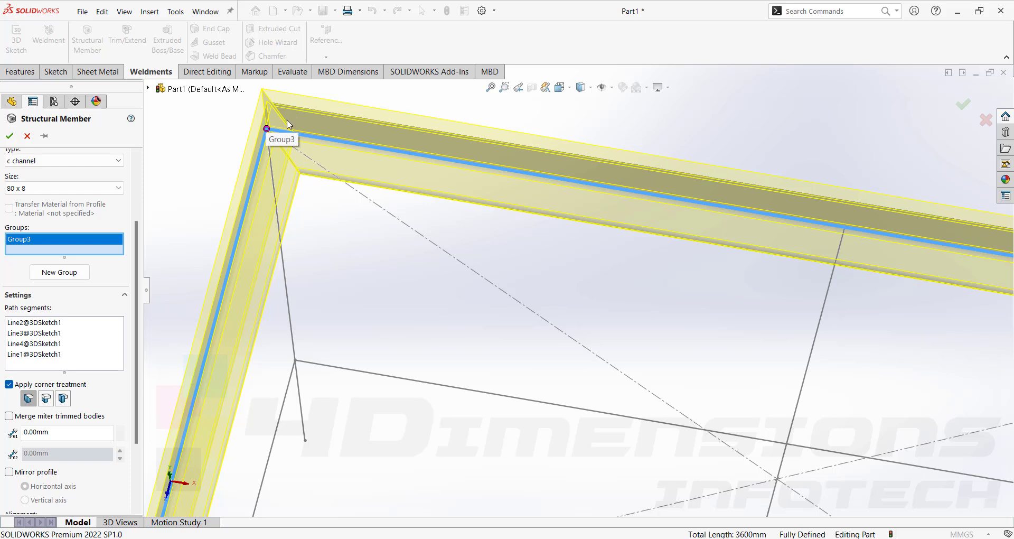
click(10, 135)
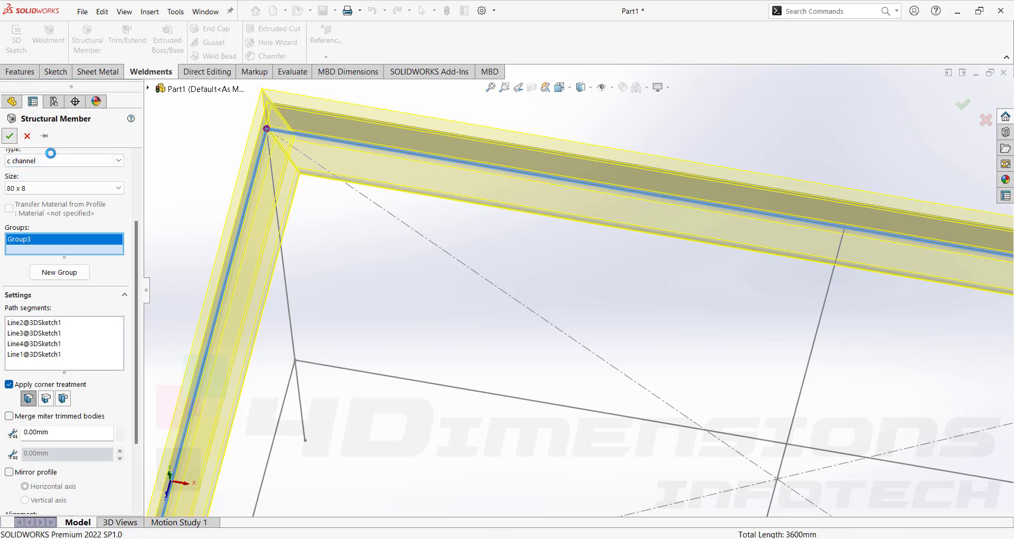
Examine the mitered corners of the top c channel frame from above
scroll(417, 288, up, 6)
middle_drag(417, 288, 431, 297)
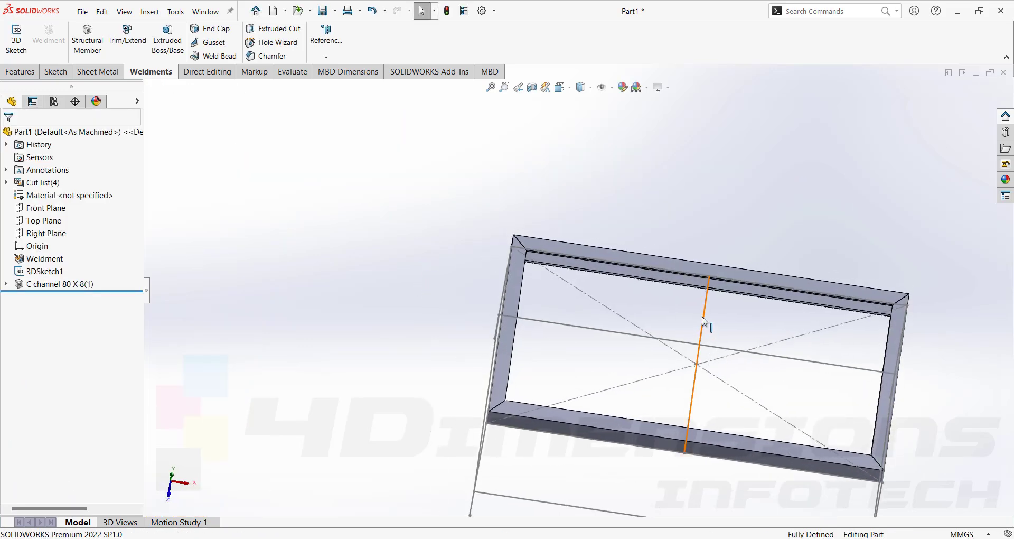
click(703, 317)
click(749, 286)
middle_drag(658, 290, 646, 307)
scroll(646, 306, down, 2)
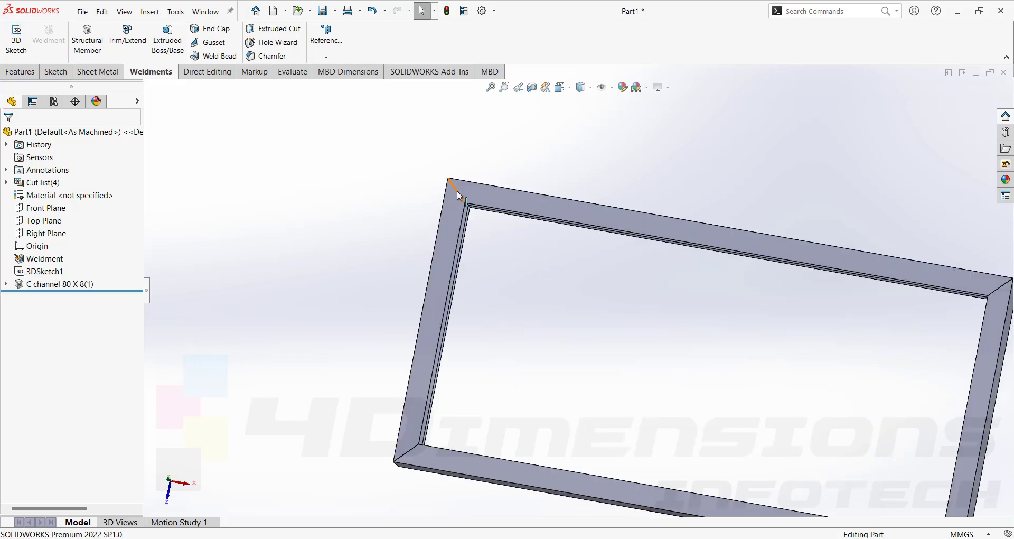
scroll(624, 270, up, 3)
scroll(806, 319, down, 2)
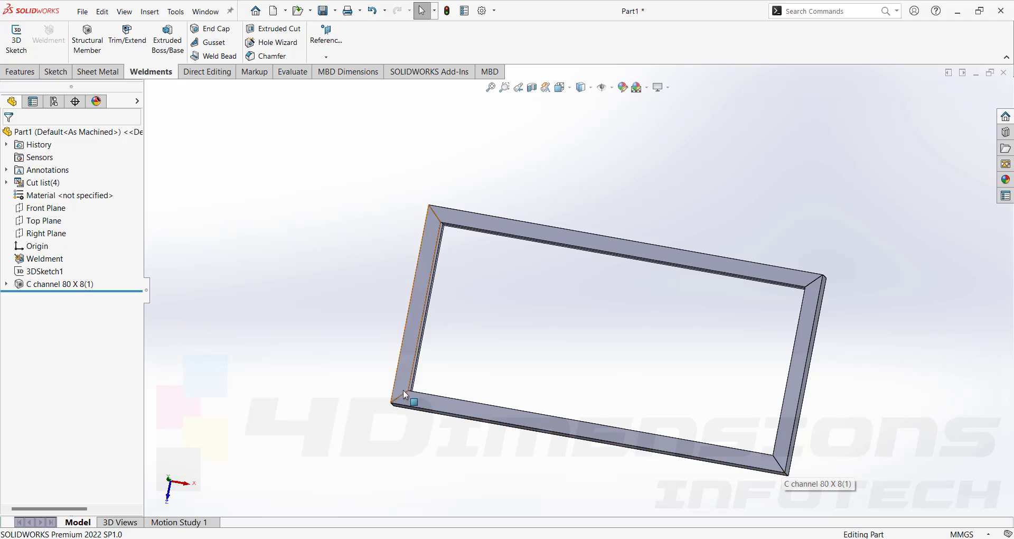
Change the corner treatment of the top c channel frame to End Butt1
click(58, 284)
click(59, 252)
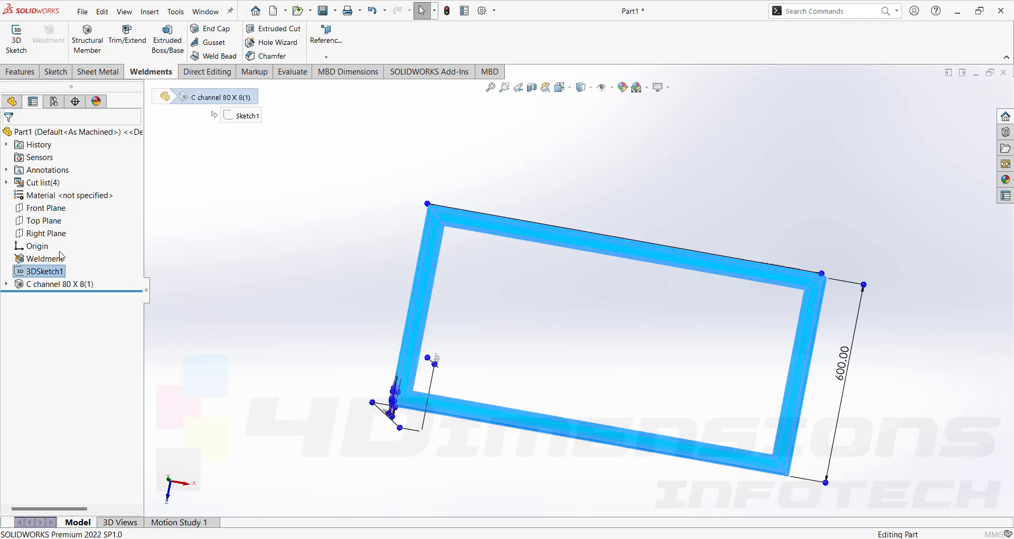
click(46, 490)
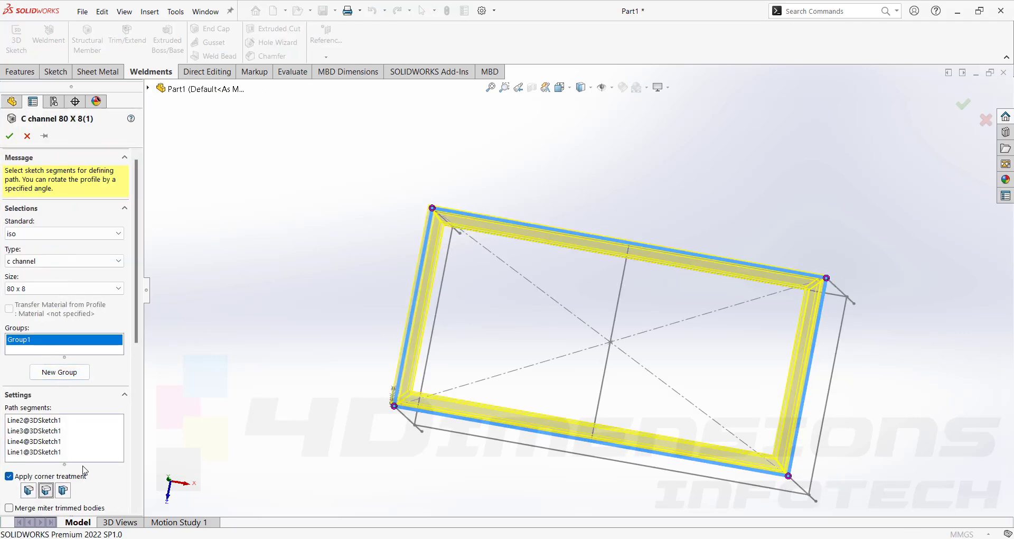
click(9, 136)
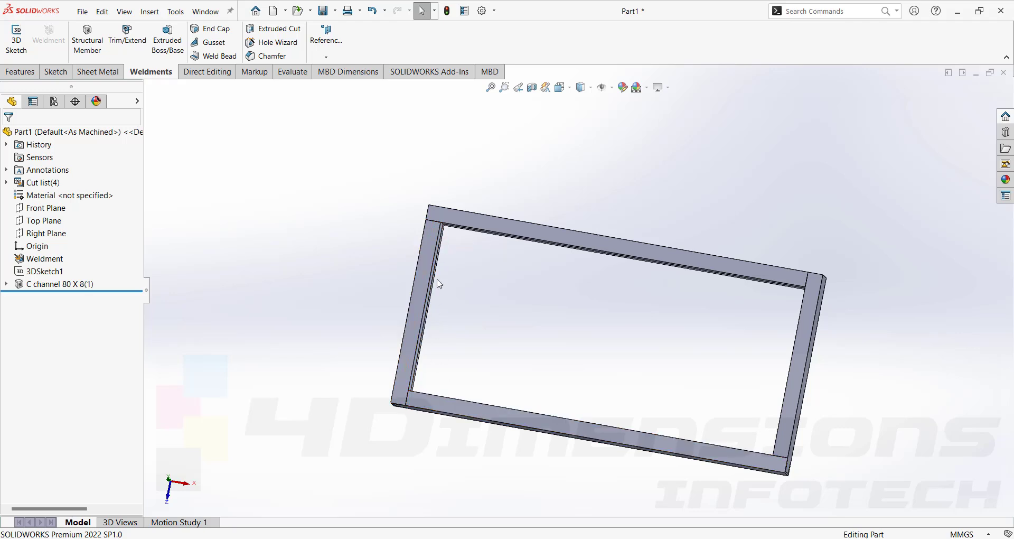
click(418, 406)
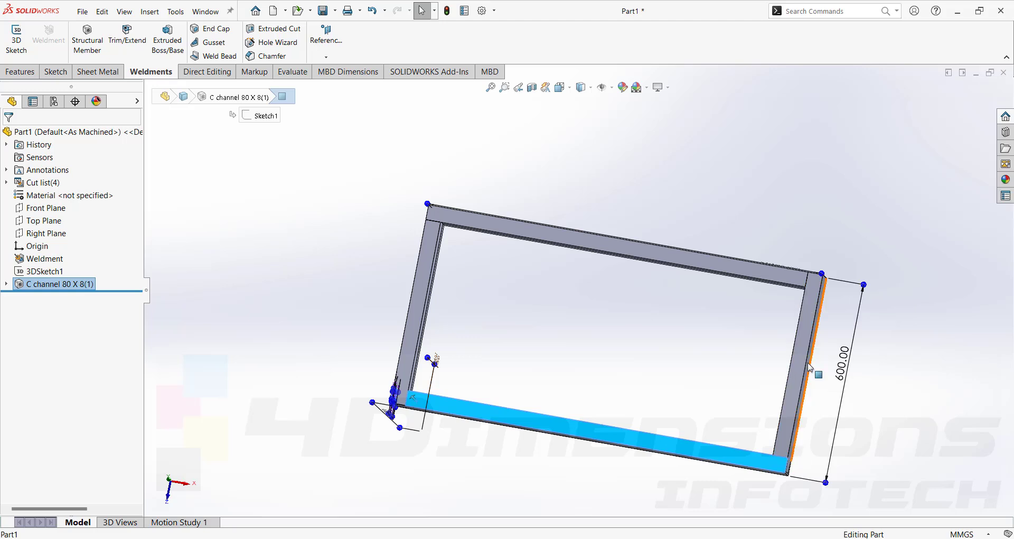
click(731, 210)
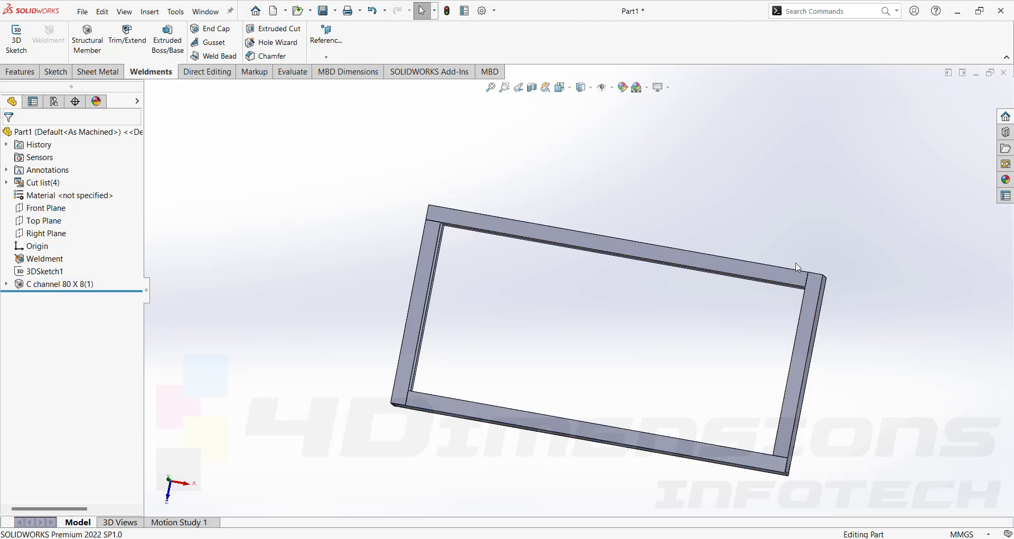
Change the corner treatment of the top c channel frame to End Butt2
click(59, 285)
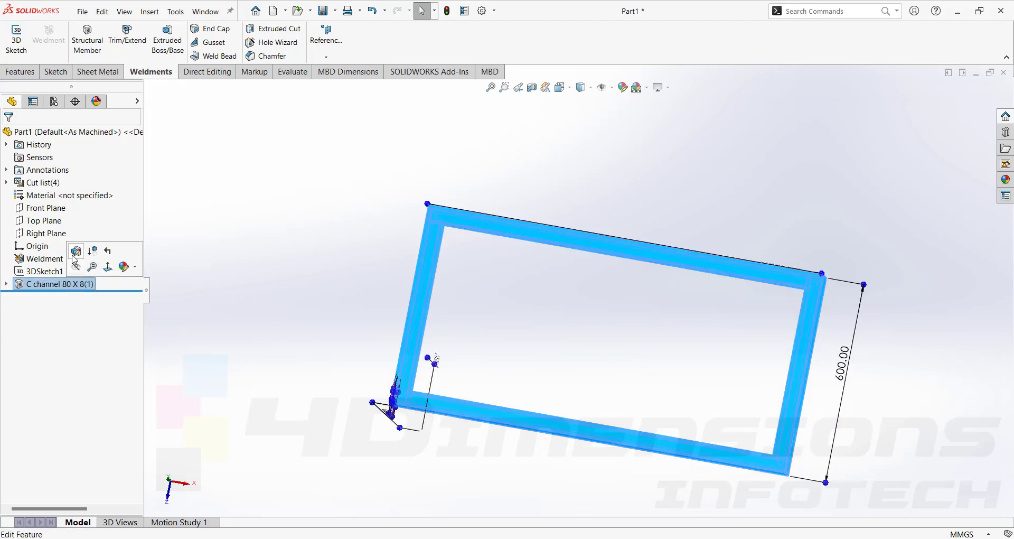
click(76, 253)
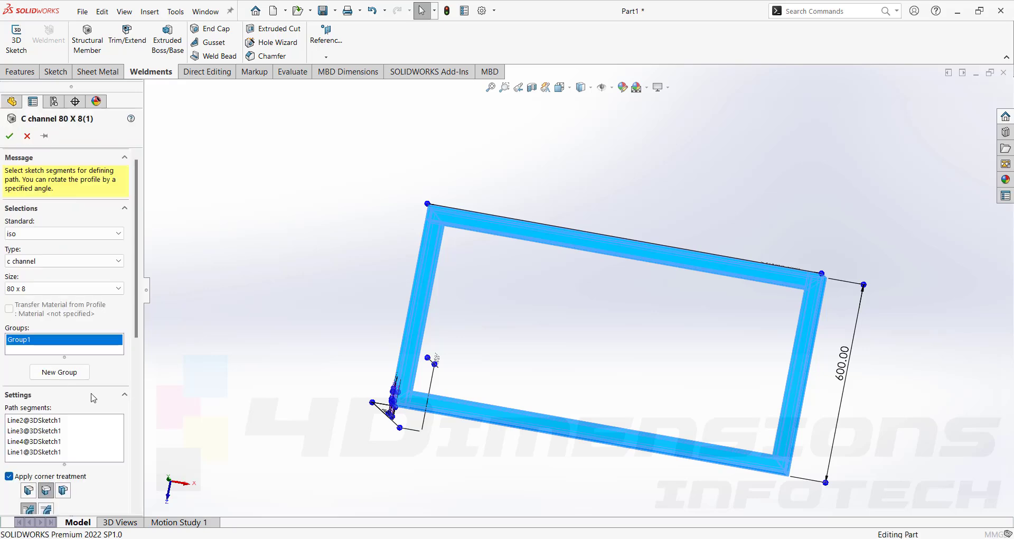
click(64, 491)
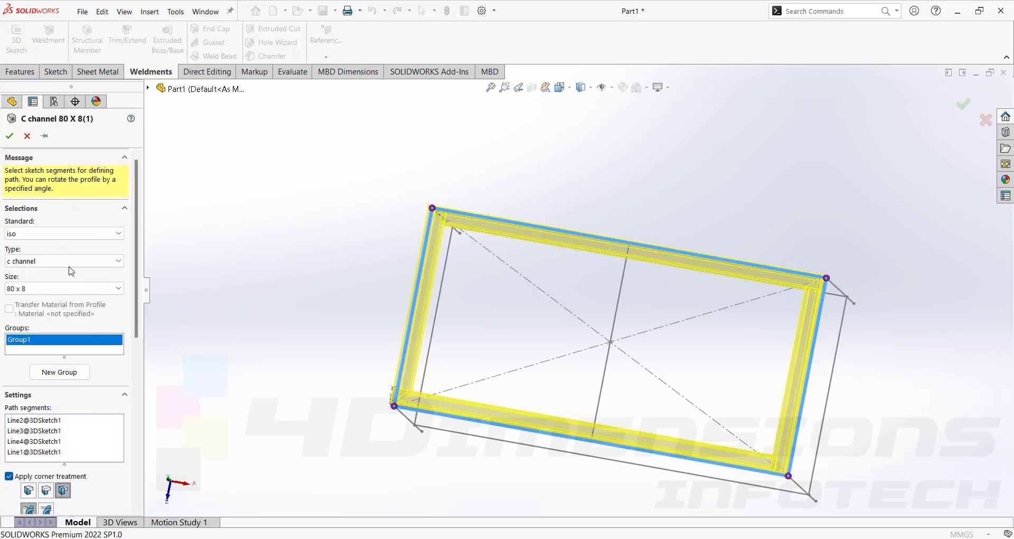
click(10, 137)
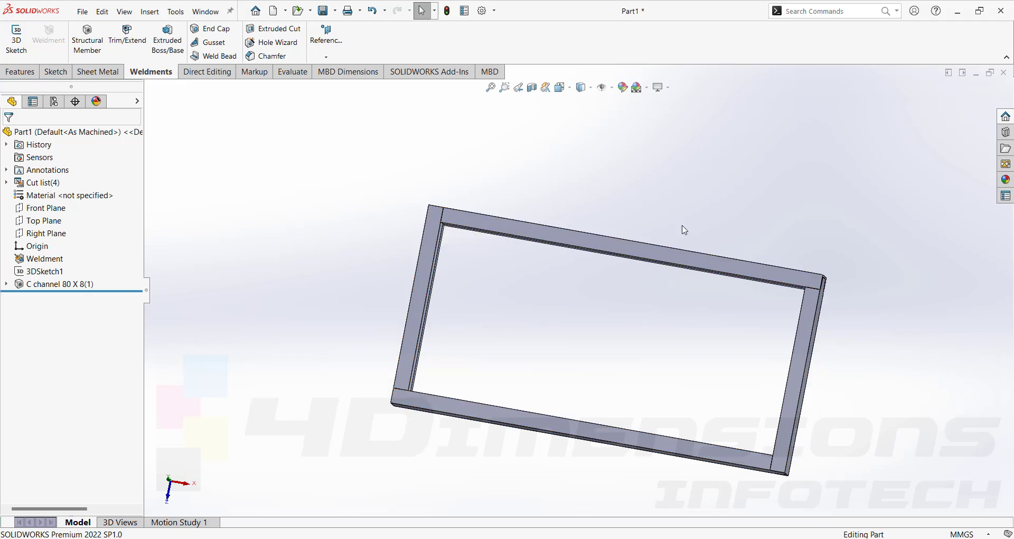
middle_drag(688, 384, 697, 384)
scroll(731, 313, down, 1)
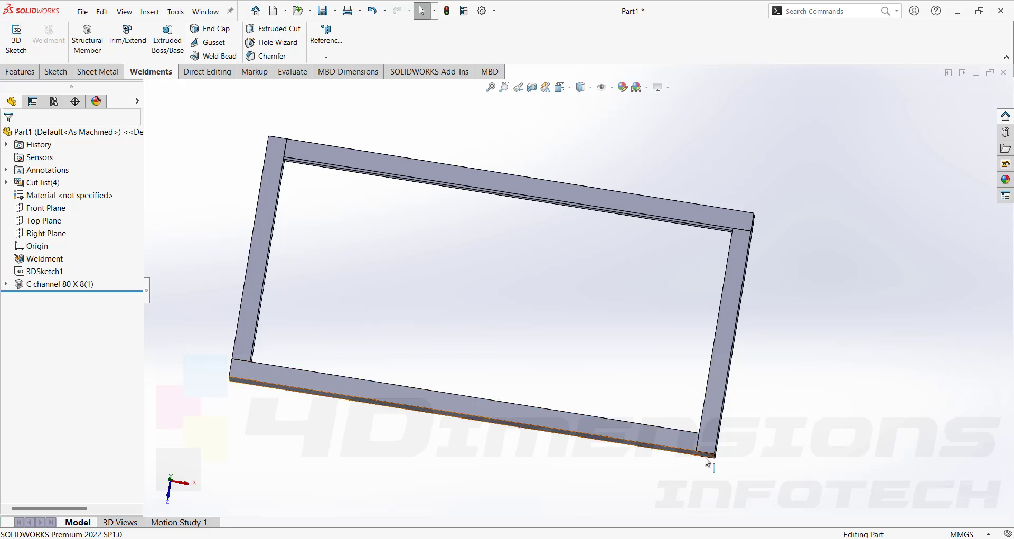
Edit the top frame member and reverse the end butt at the rear-left corner so the long rear rail runs through
click(75, 287)
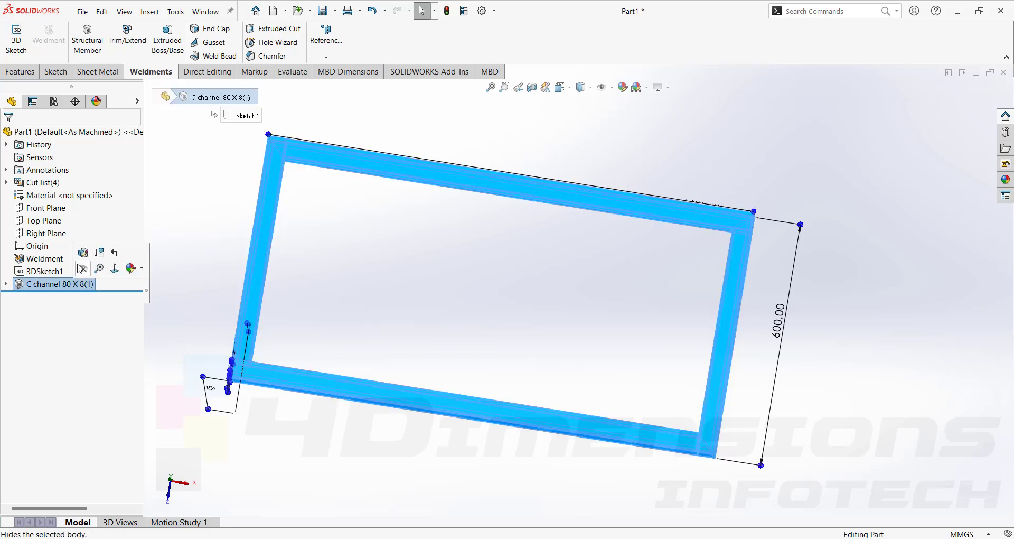
click(88, 254)
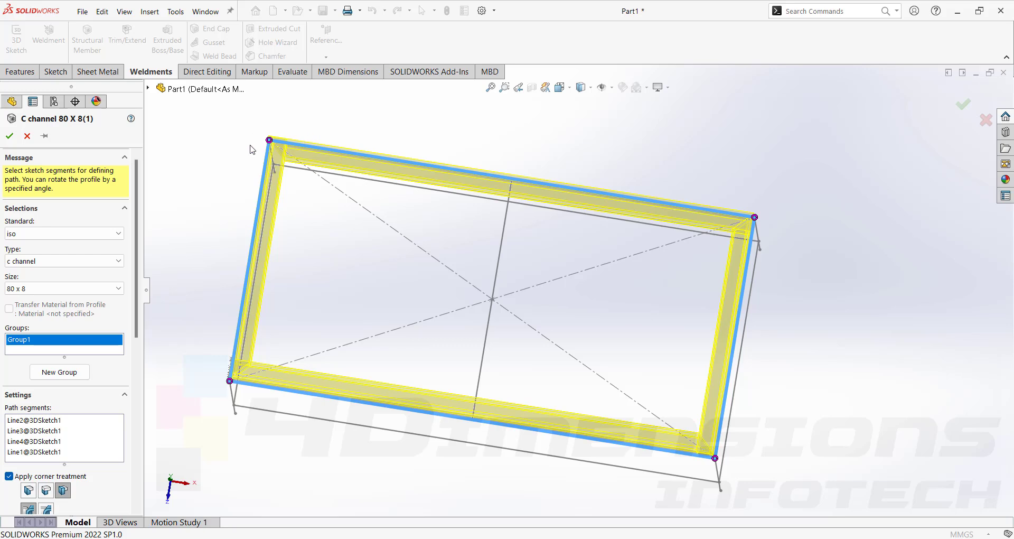
click(269, 141)
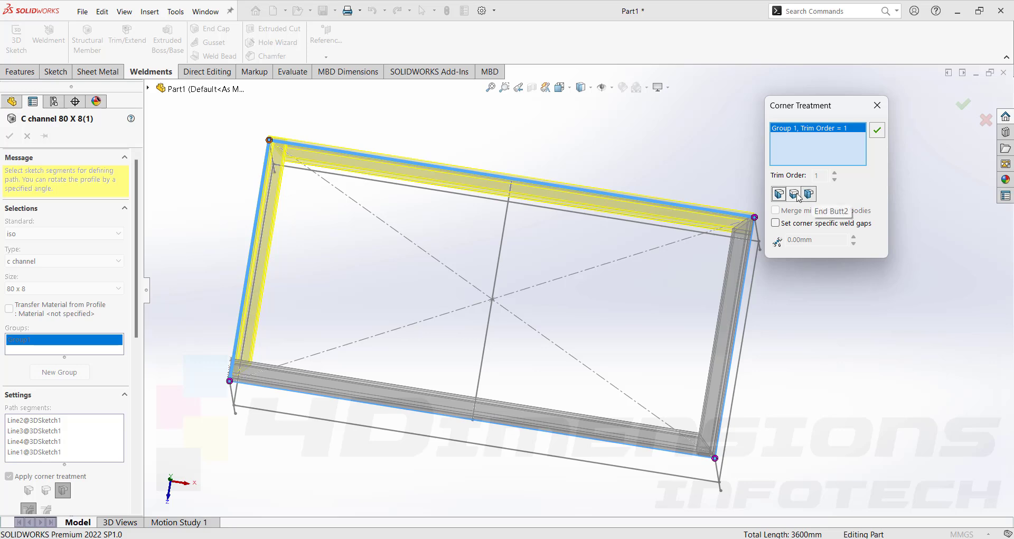
click(811, 196)
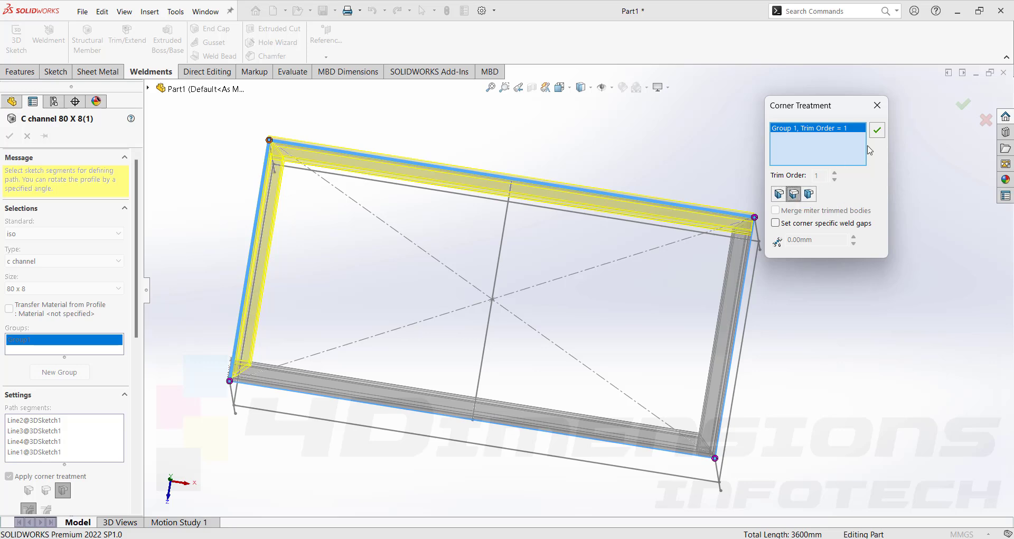
click(877, 130)
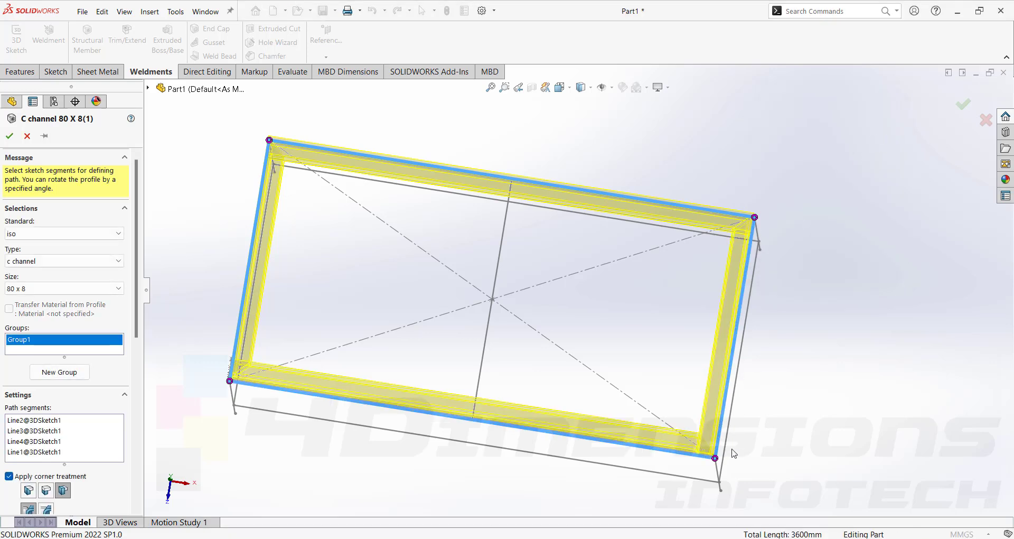
Reverse the end butt at the front-right corner so the long front rail runs through
click(715, 458)
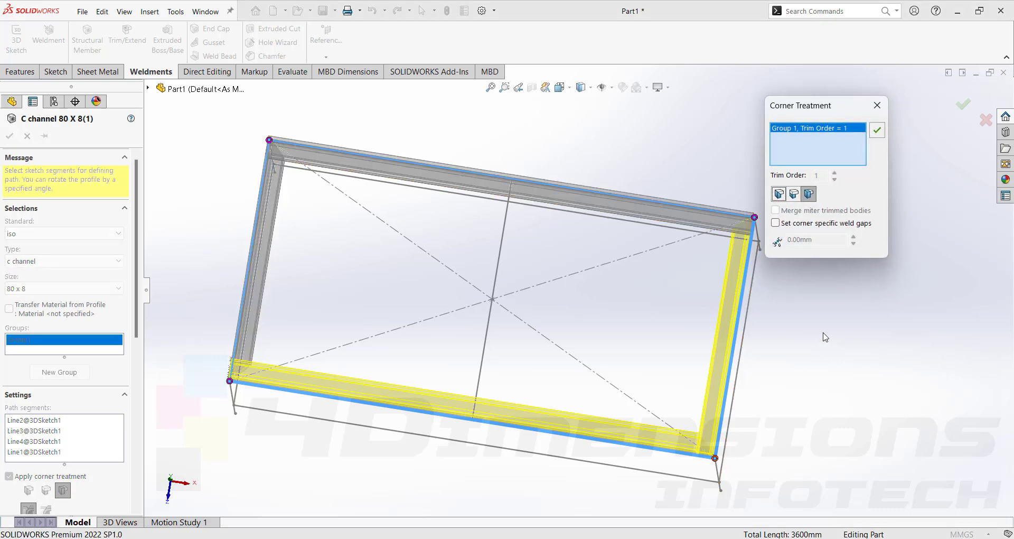
click(794, 195)
click(877, 132)
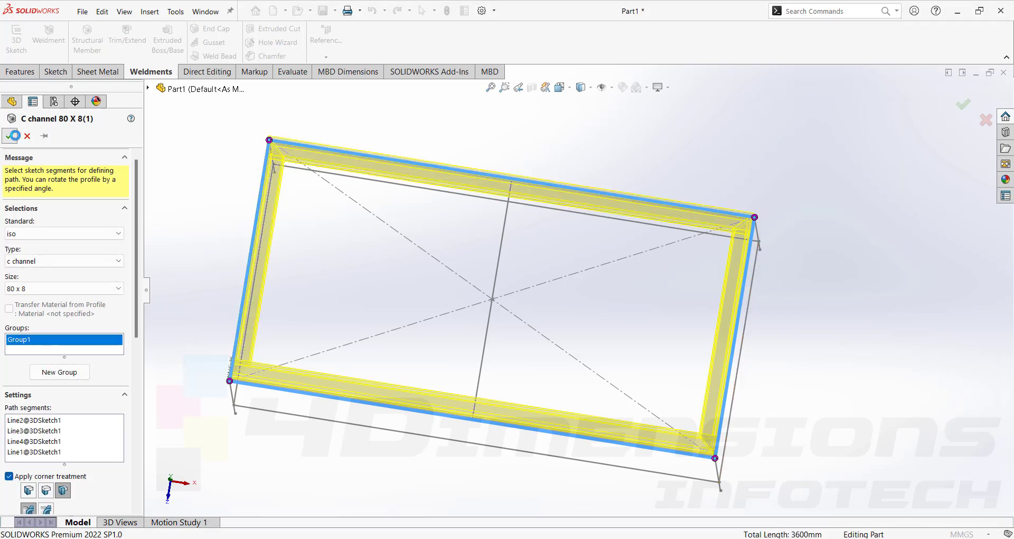
Add a second group to the c channel 80 x 8 member along the middle cross line of the top rectangle
click(10, 136)
middle_drag(649, 310, 687, 279)
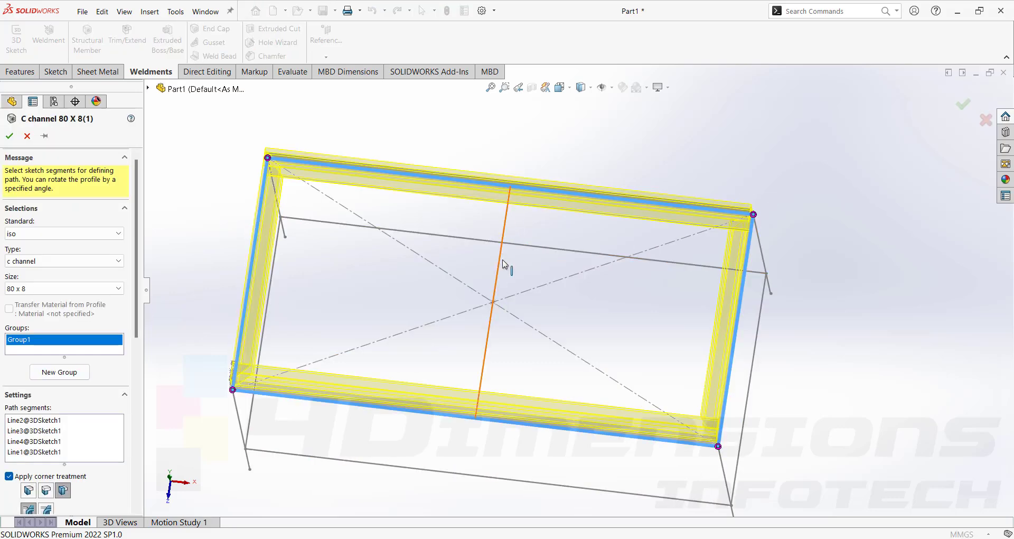
click(59, 373)
click(488, 348)
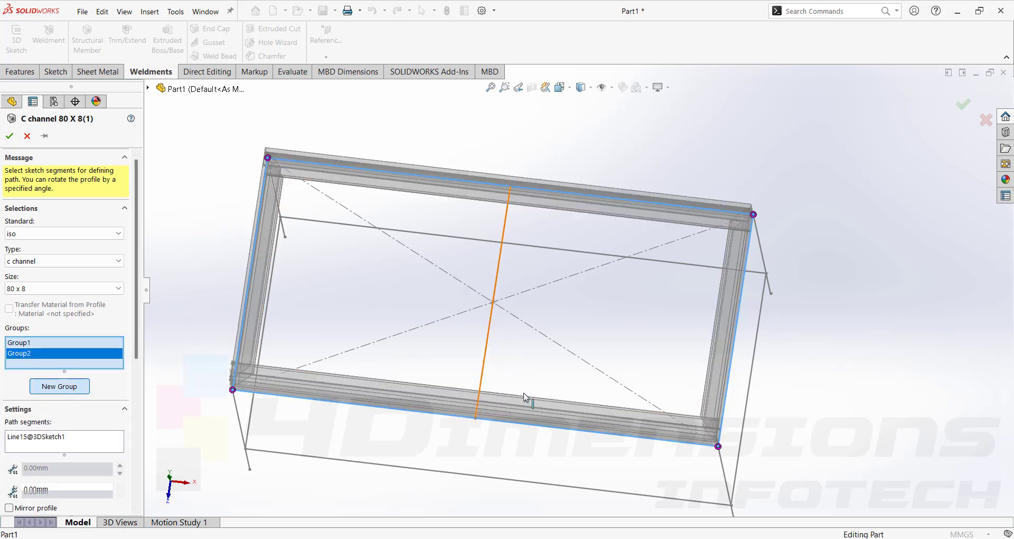
mouse_move(520, 406)
middle_down()
mouse_move(528, 264)
mouse_move(523, 307)
middle_up()
scroll(523, 308, down, 2)
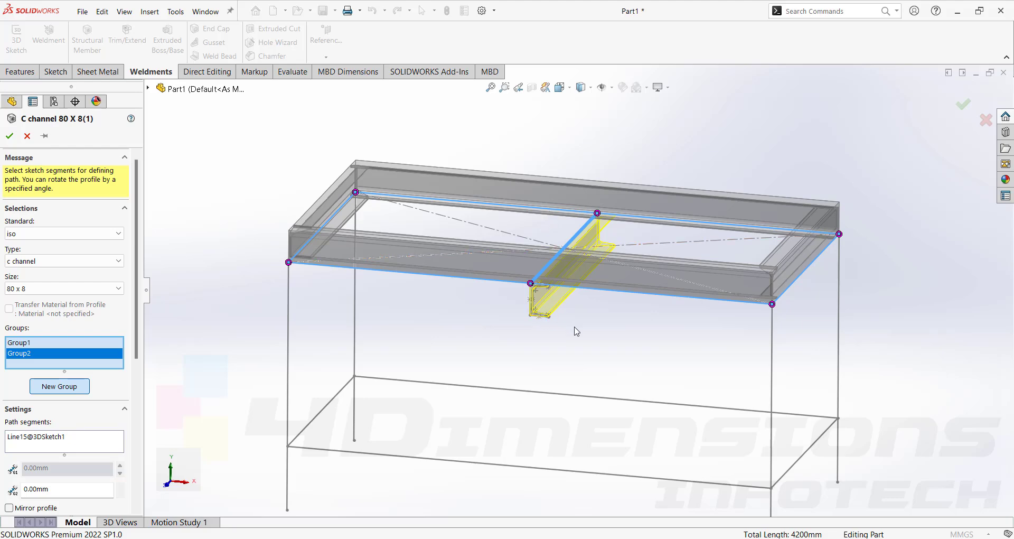
Relocate the middle cross member's profile so its lower outer web corner lies on the path line
scroll(576, 329, up, 2)
scroll(561, 290, down, 3)
middle_drag(561, 291, 552, 261)
scroll(540, 295, down, 3)
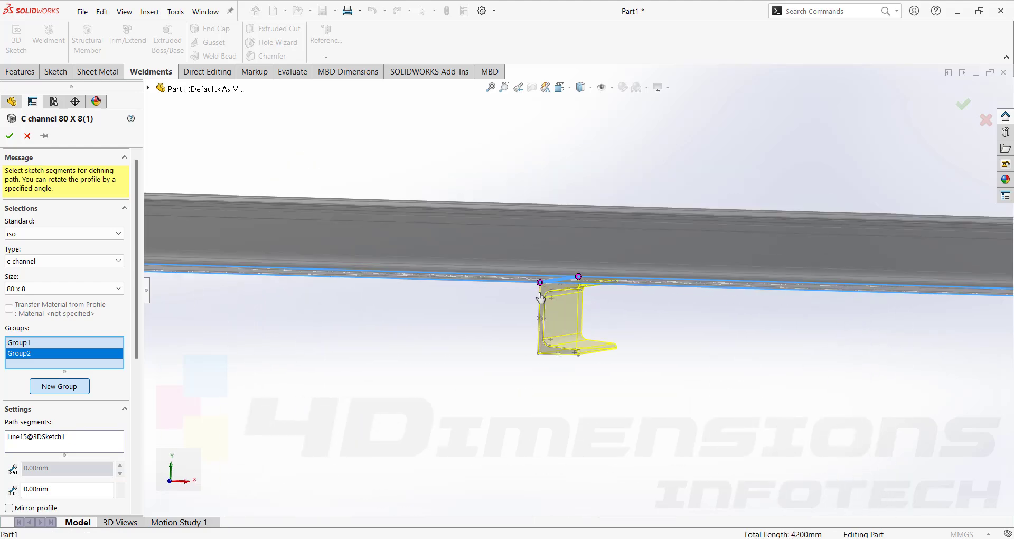
scroll(540, 297, down, 1)
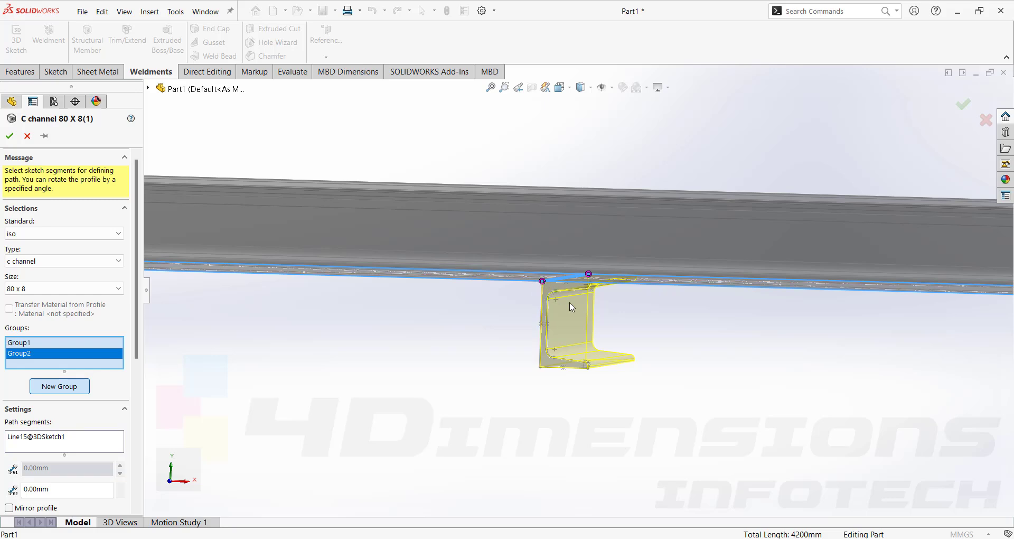
scroll(610, 304, down, 2)
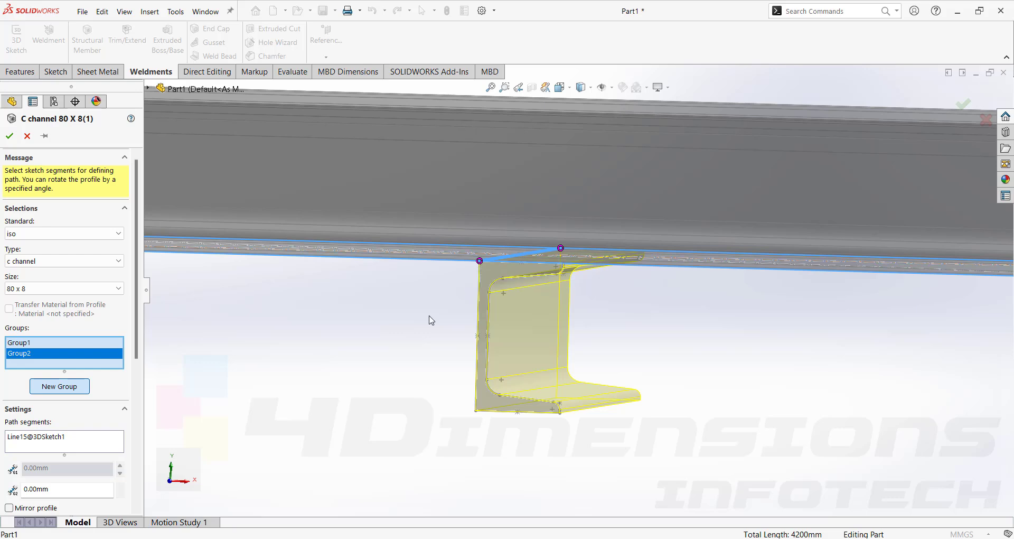
drag(136, 346, 136, 499)
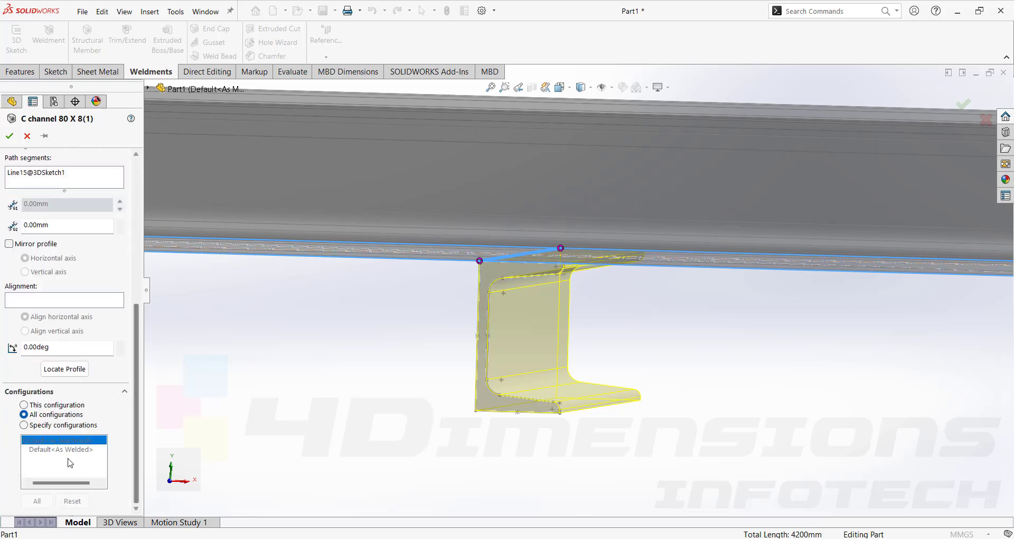
click(68, 369)
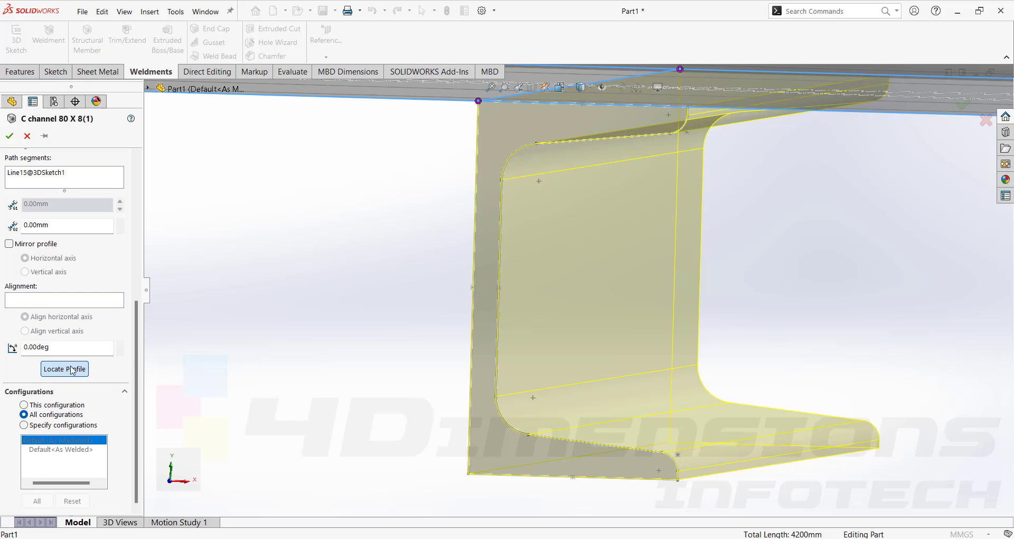
click(468, 474)
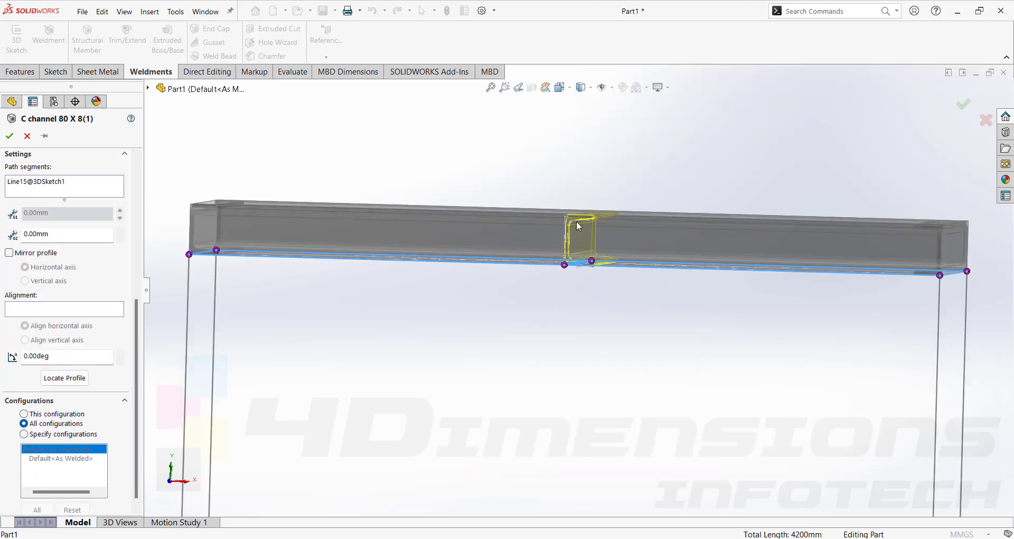
Move the cross member profile's pierce point to the midpoint of its lower flange
middle_drag(589, 331, 590, 322)
scroll(590, 328, up, 1)
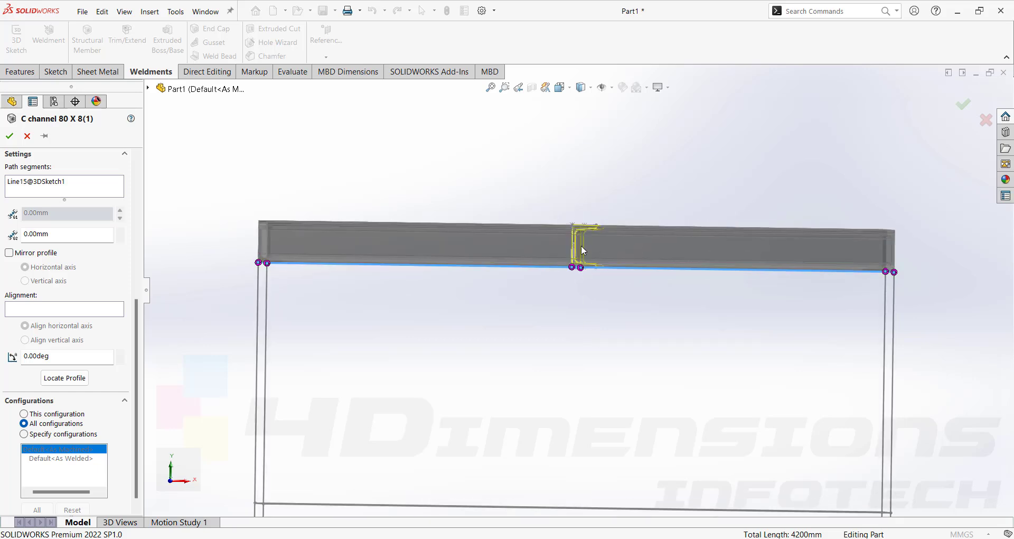
scroll(582, 245, down, 3)
middle_drag(582, 248, 576, 259)
scroll(577, 264, down, 2)
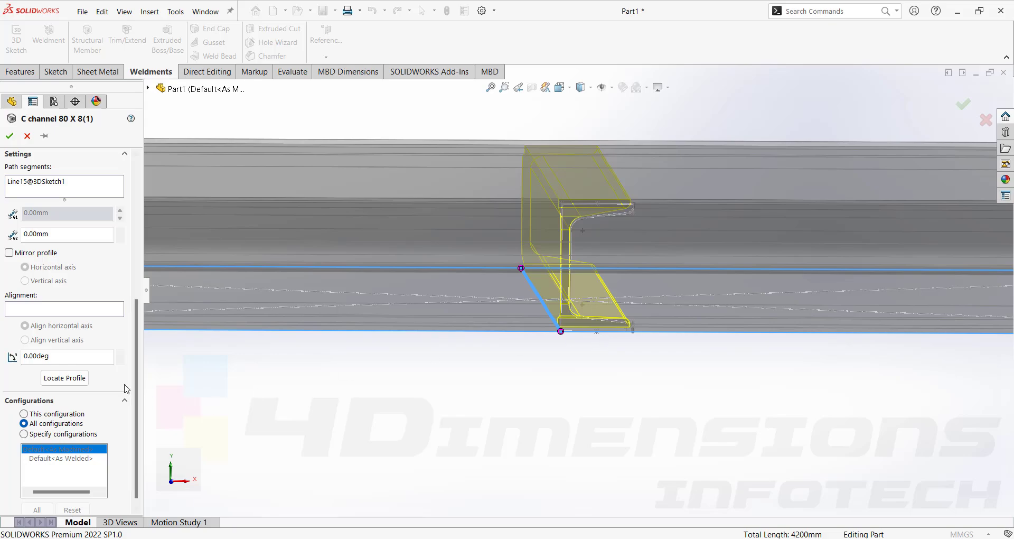
click(62, 383)
middle_drag(499, 376, 547, 350)
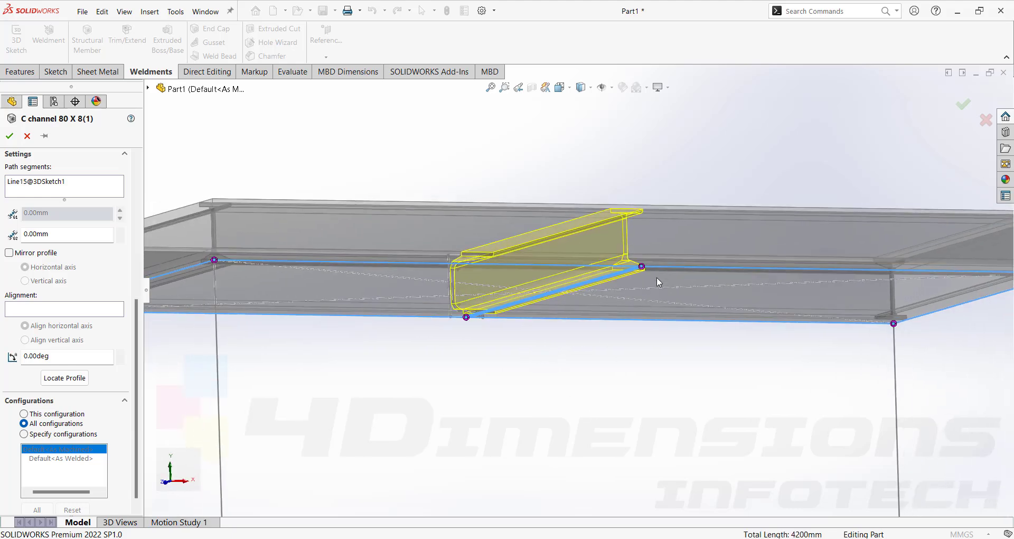
scroll(497, 370, down, 3)
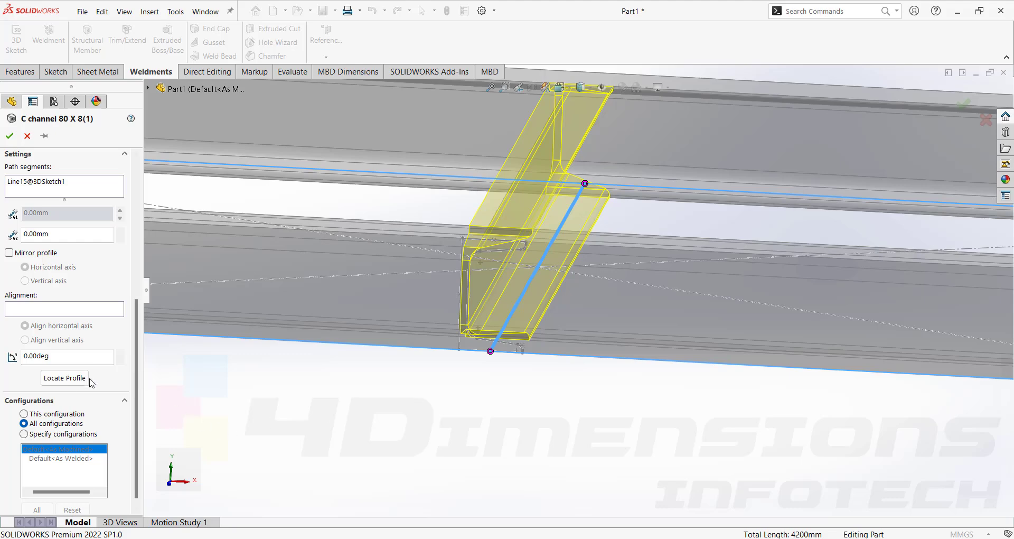
Set the cross member profile's pierce point at the outer tip of its lower flange and accept the structural member
click(63, 378)
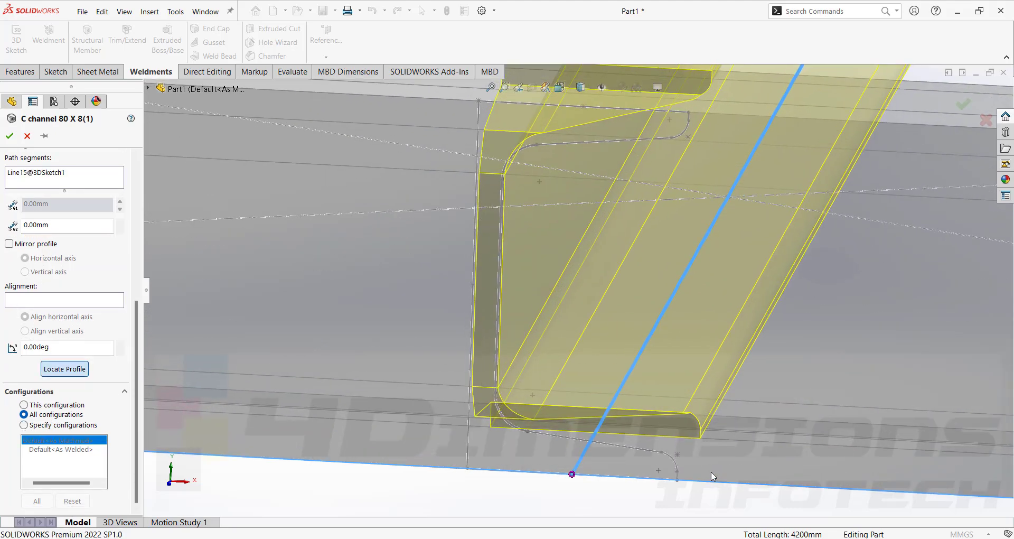
click(678, 480)
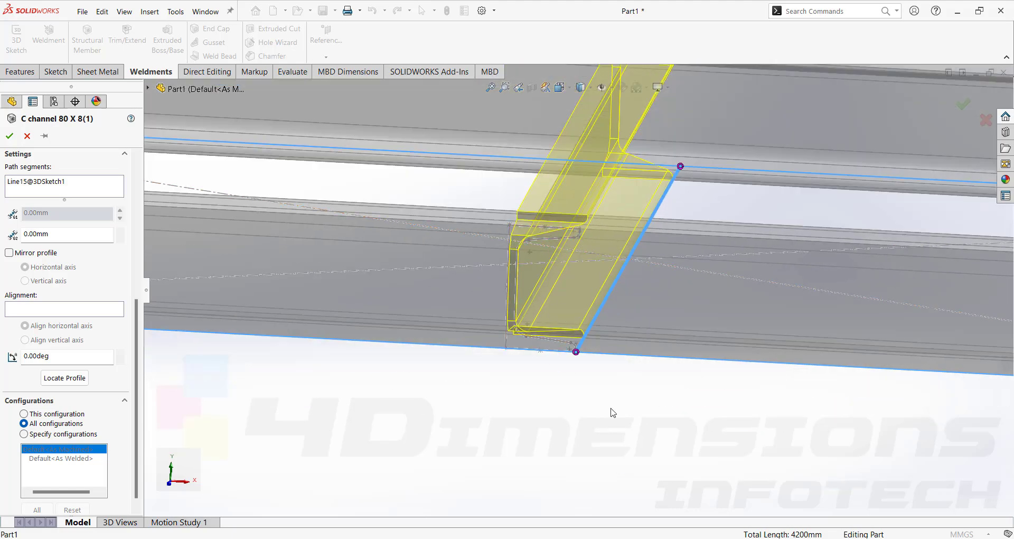
scroll(608, 423, down, 5)
scroll(534, 240, up, 3)
key(Return)
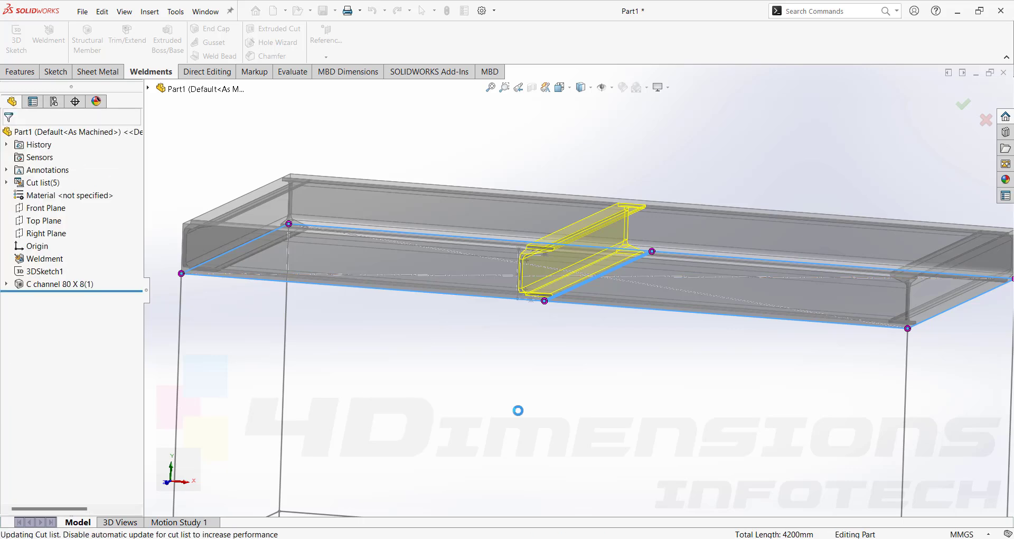
scroll(555, 317, up, 2)
mouse_move(574, 195)
middle_down()
mouse_move(595, 234)
mouse_move(586, 206)
middle_up()
scroll(587, 206, up, 1)
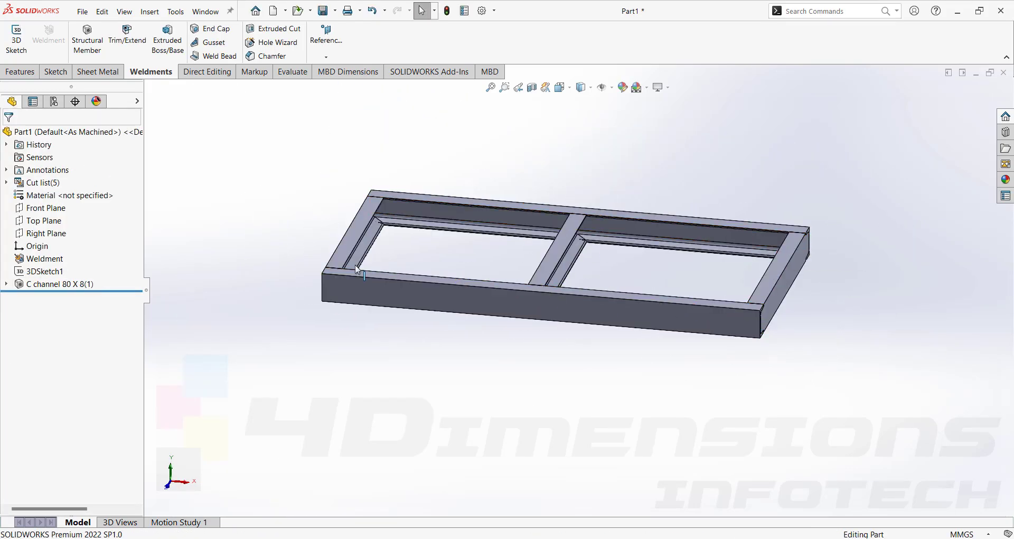
Edit the c channel member and set the outer frame profile's pierce point at the midpoint of its outer web edge
click(51, 284)
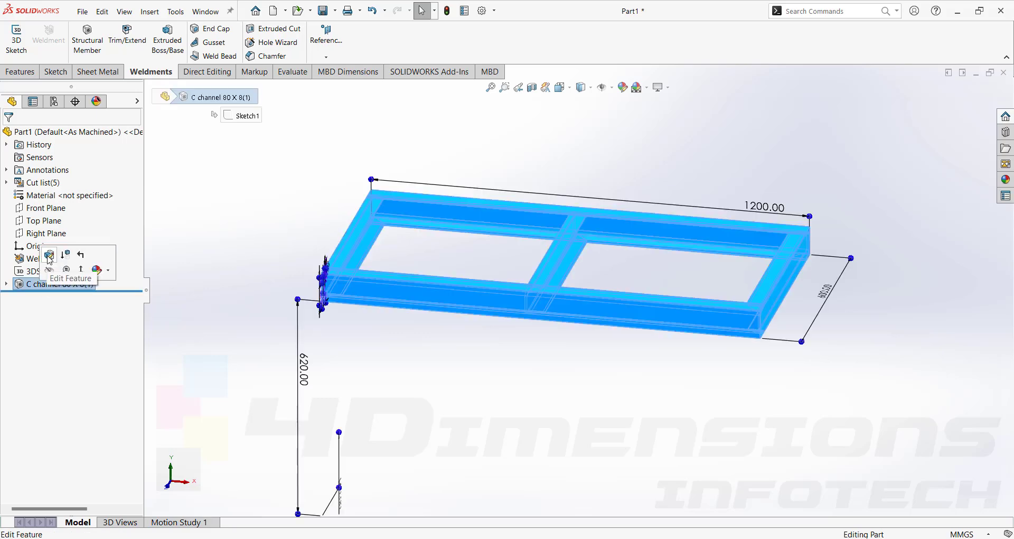
click(49, 256)
scroll(74, 384, down, 5)
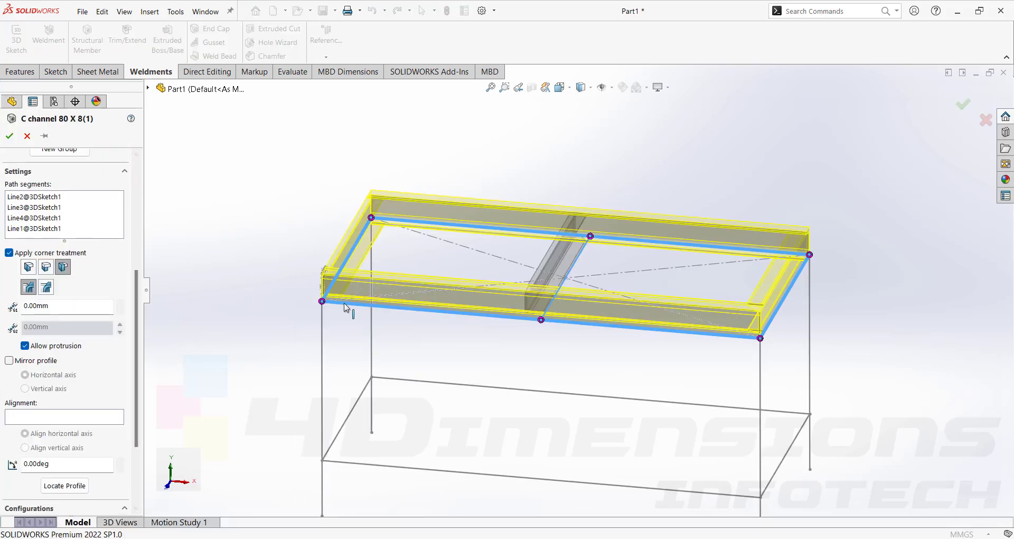
scroll(497, 410, up, 1)
middle_drag(498, 410, 498, 323)
scroll(607, 287, down, 4)
middle_drag(509, 291, 511, 279)
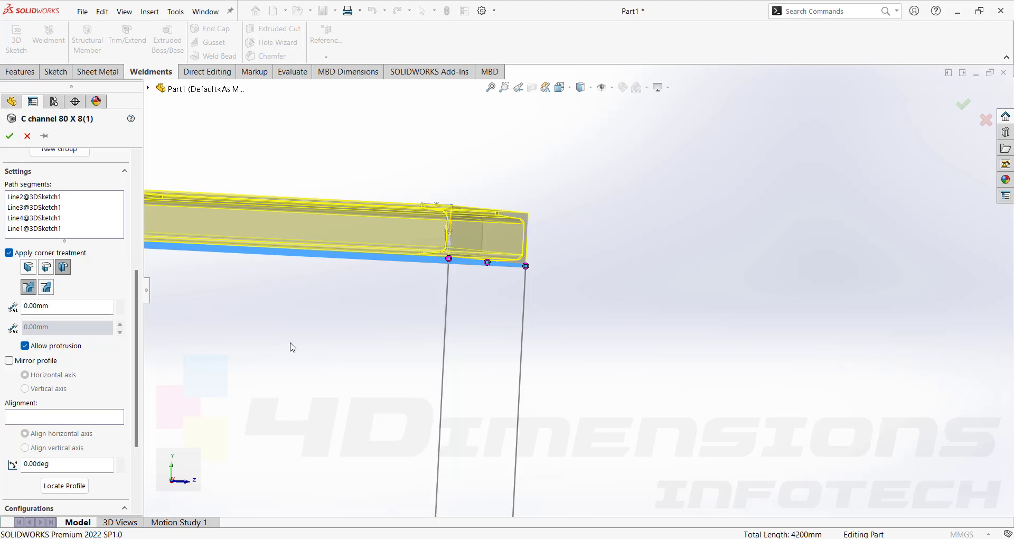
click(65, 490)
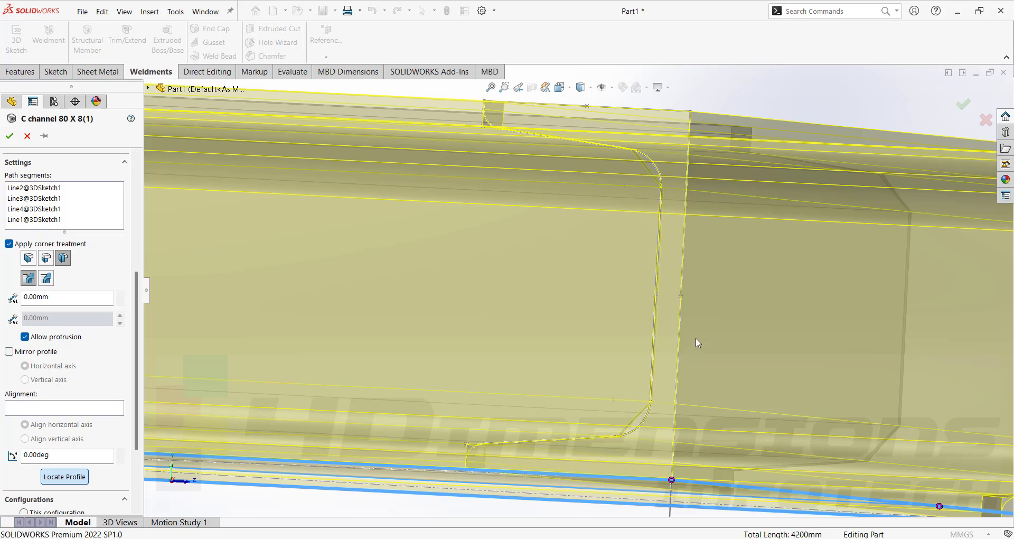
click(681, 296)
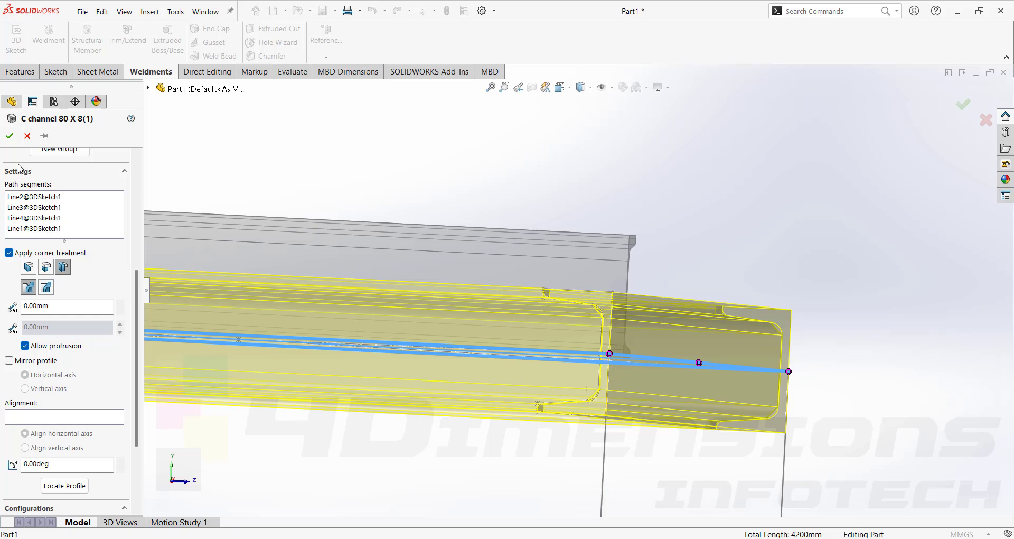
click(9, 136)
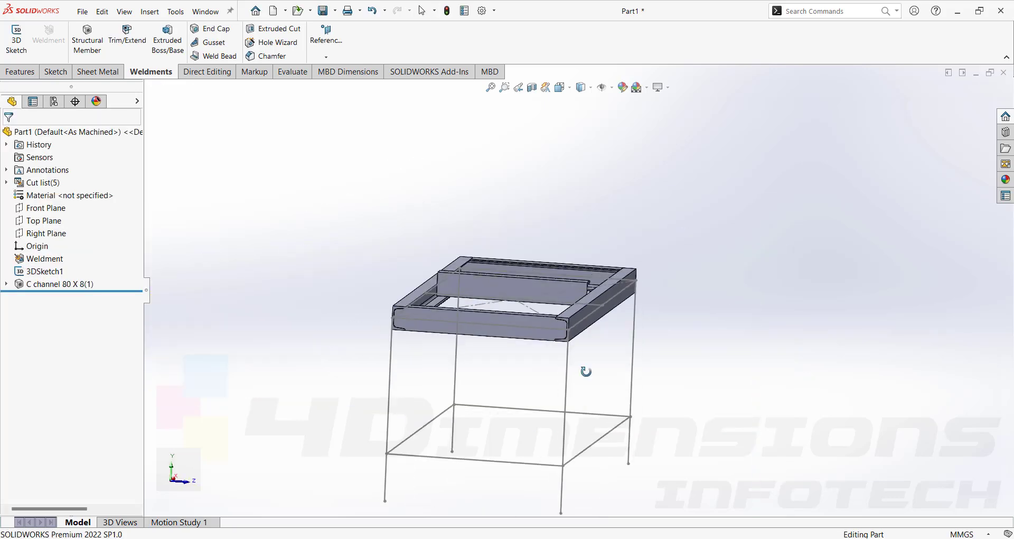
Reopen the c channel member and move the outer frame profile's pierce point to the midpoint of its inner web edge
scroll(582, 367, down, 3)
scroll(570, 357, down, 5)
scroll(636, 283, up, 2)
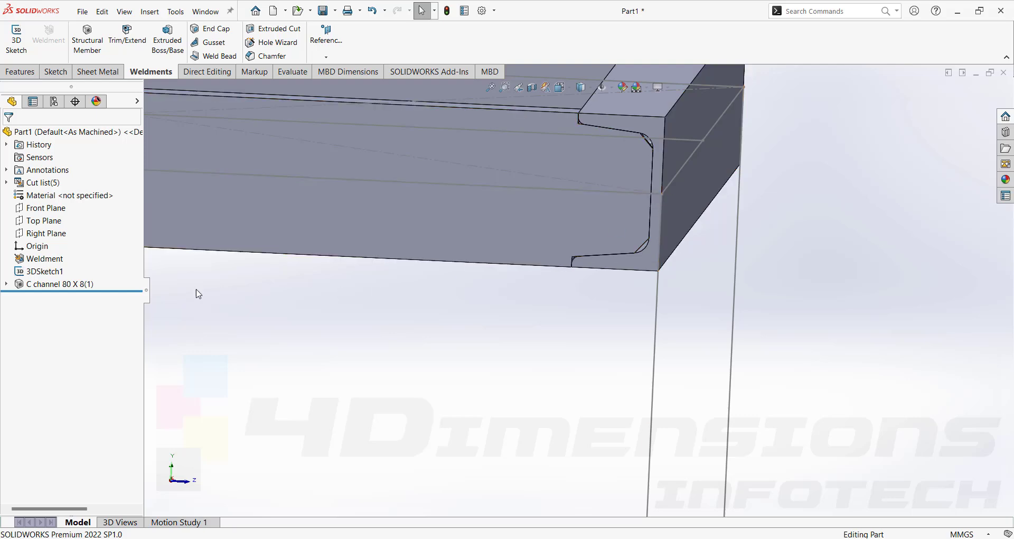
click(63, 286)
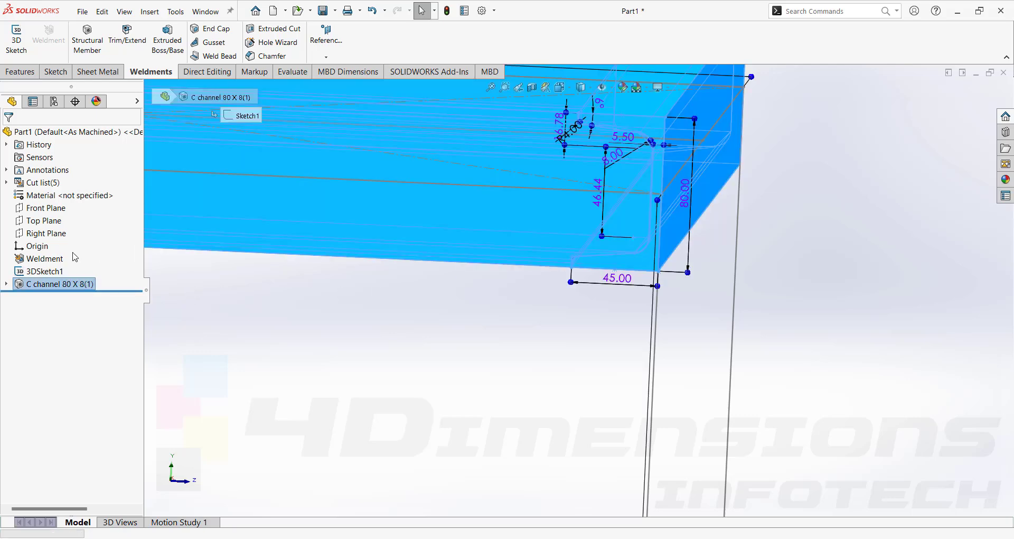
click(71, 253)
drag(137, 334, 136, 355)
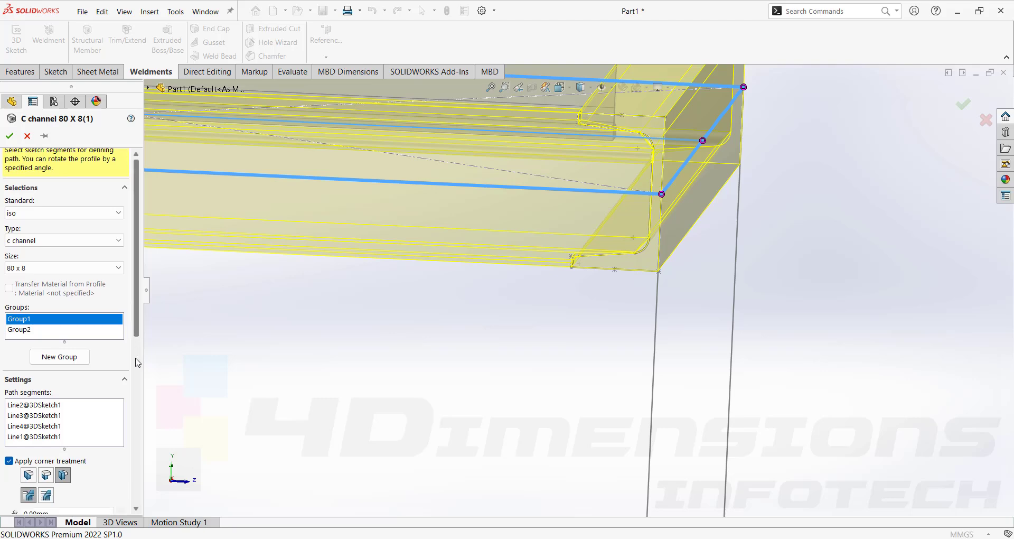
click(64, 446)
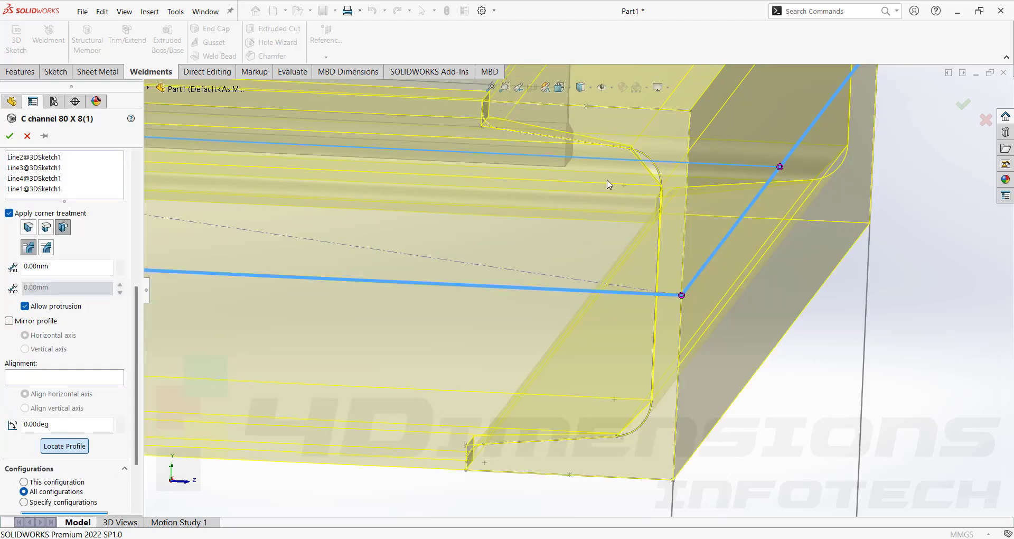
scroll(597, 179, up, 3)
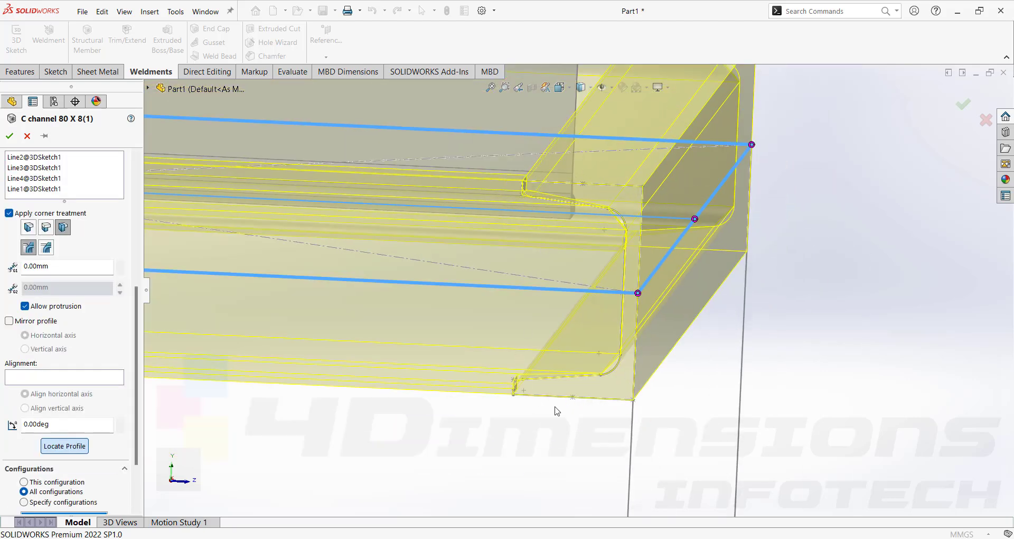
click(622, 294)
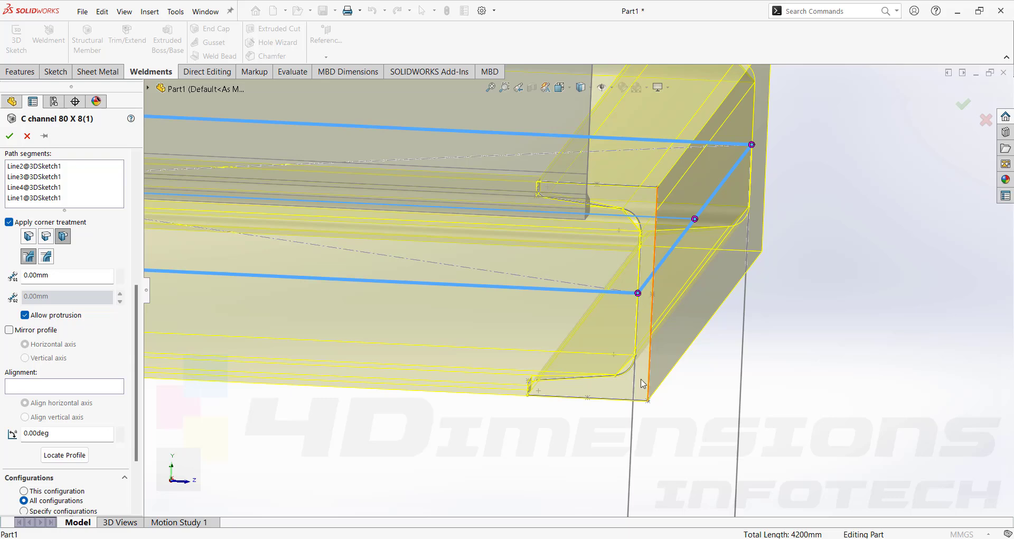
Relocate the outer frame's profile so the midpoint of its lower flange lies on the path, and accept the structural member
click(64, 455)
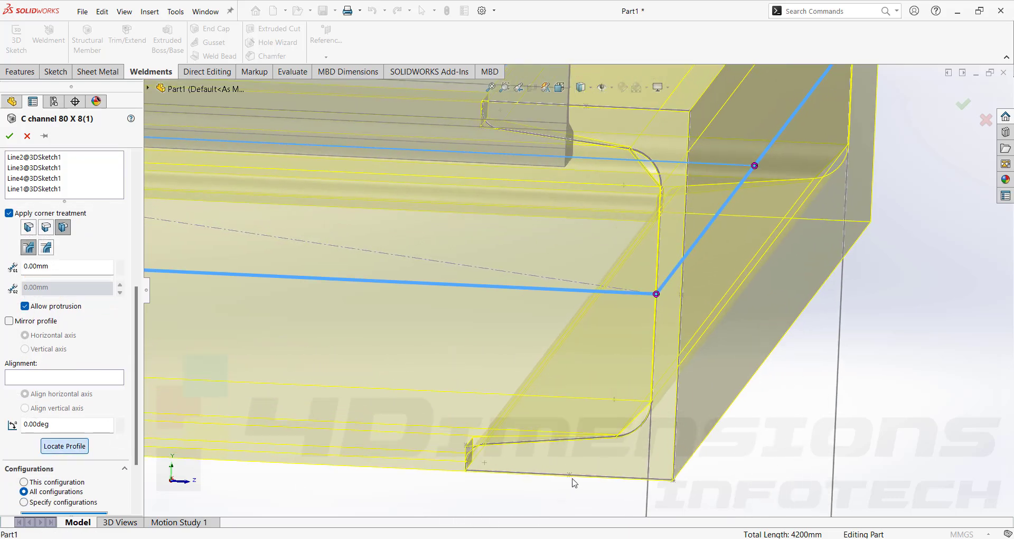
click(570, 475)
scroll(702, 441, up, 8)
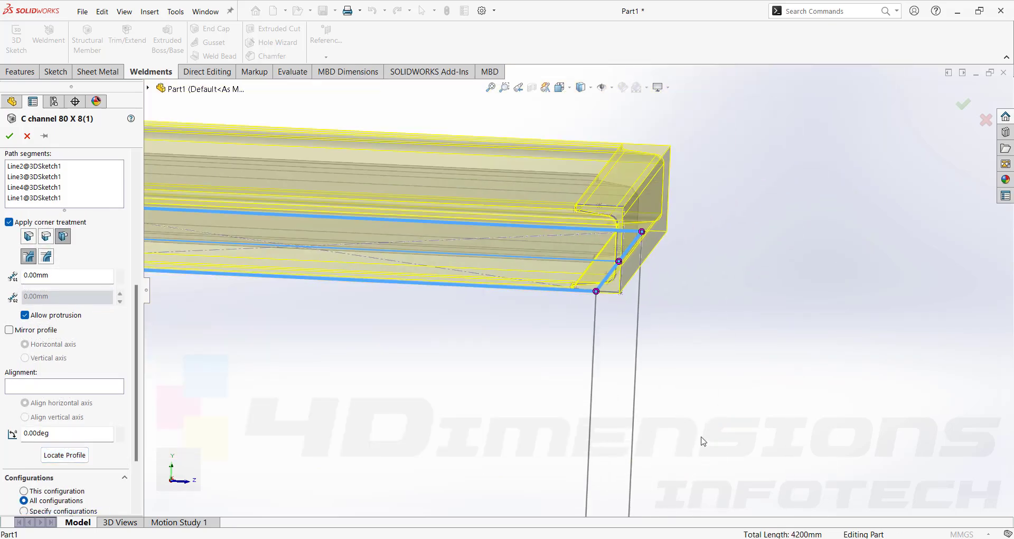
middle_drag(702, 442, 724, 418)
scroll(724, 418, up, 3)
middle_drag(629, 406, 558, 392)
middle_drag(590, 334, 616, 186)
scroll(590, 223, down, 5)
scroll(457, 291, down, 5)
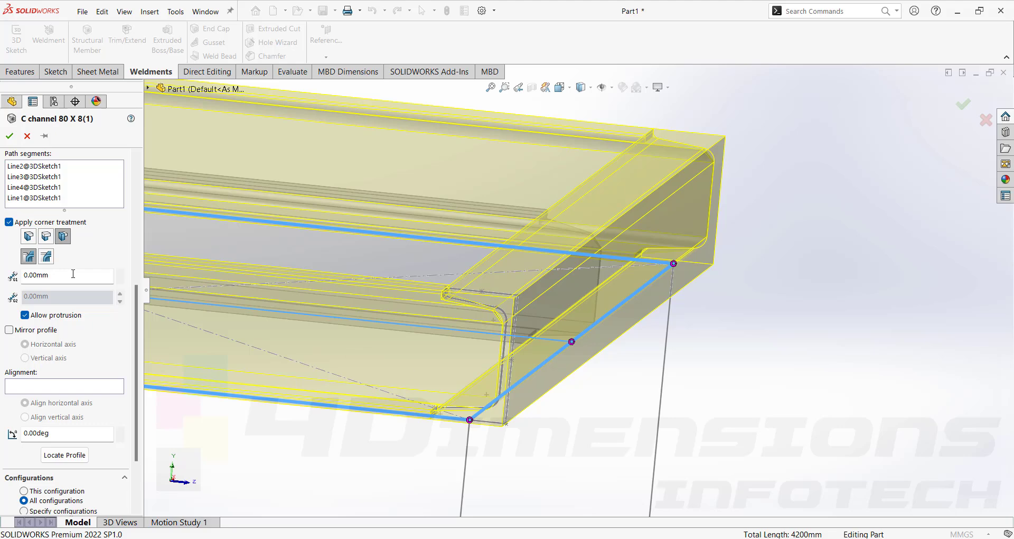
click(10, 136)
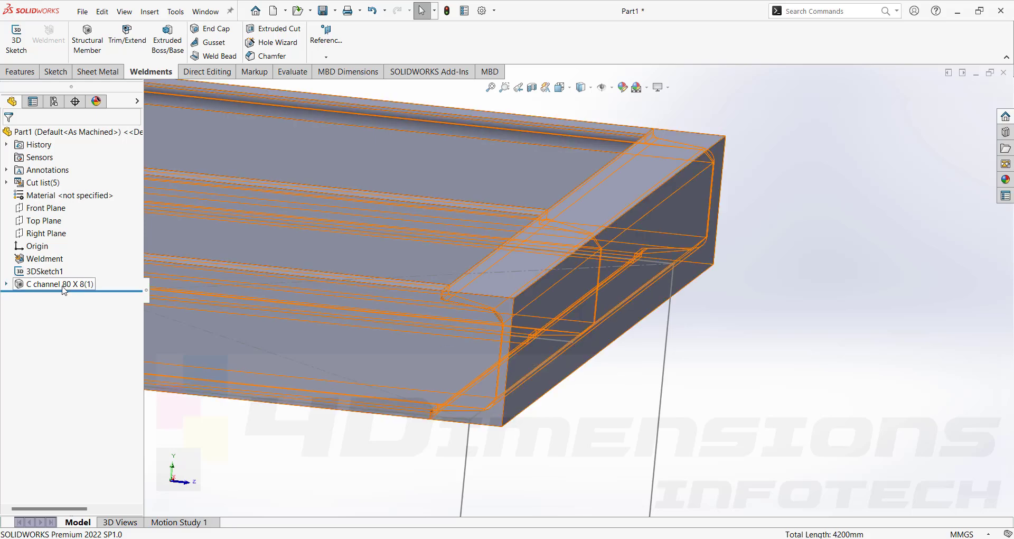
Open the profile sketch of the c channel 80 x 8 member for editing
click(7, 284)
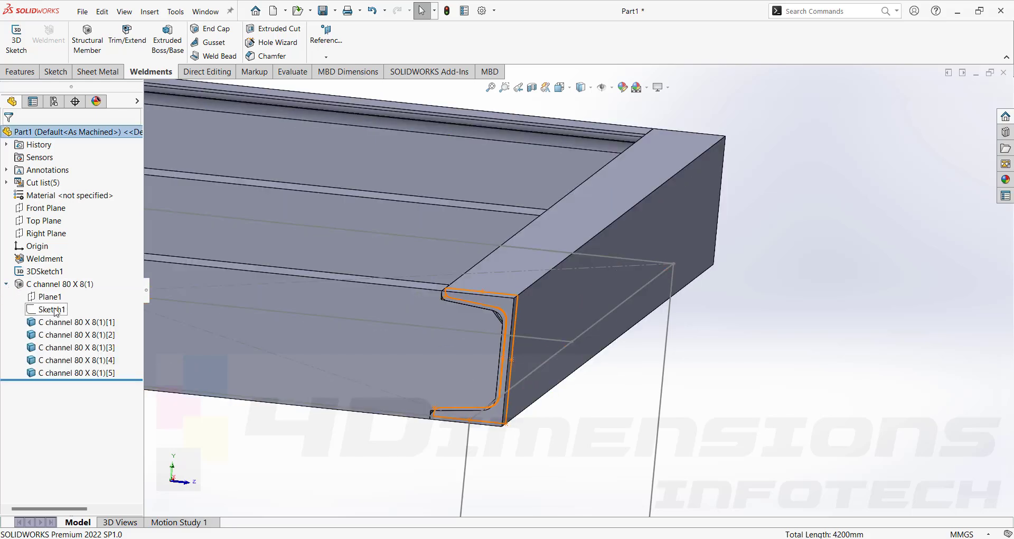
click(51, 310)
click(56, 280)
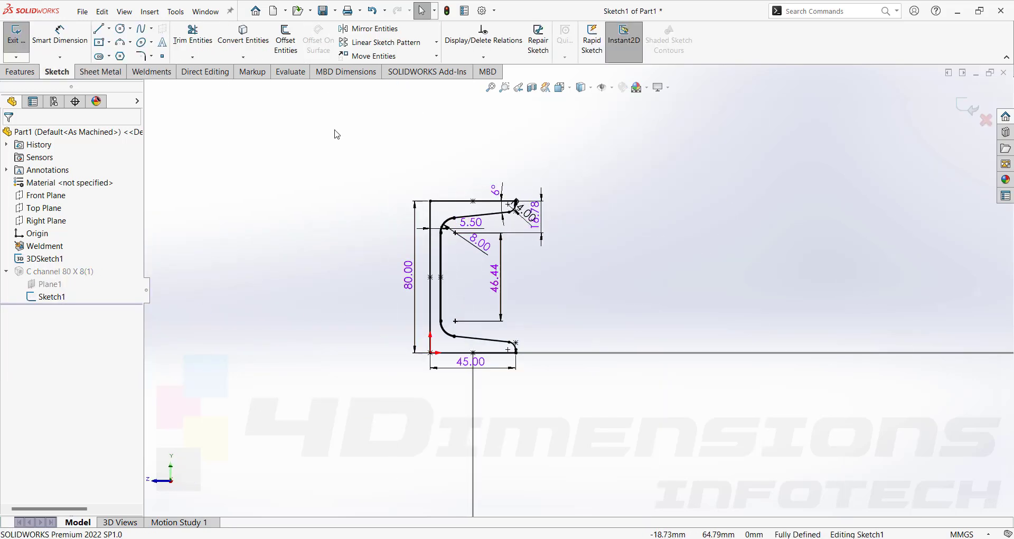
Add a sketch point on the channel profile's open side and constrain it vertical with the upper flange's outer corner
click(162, 56)
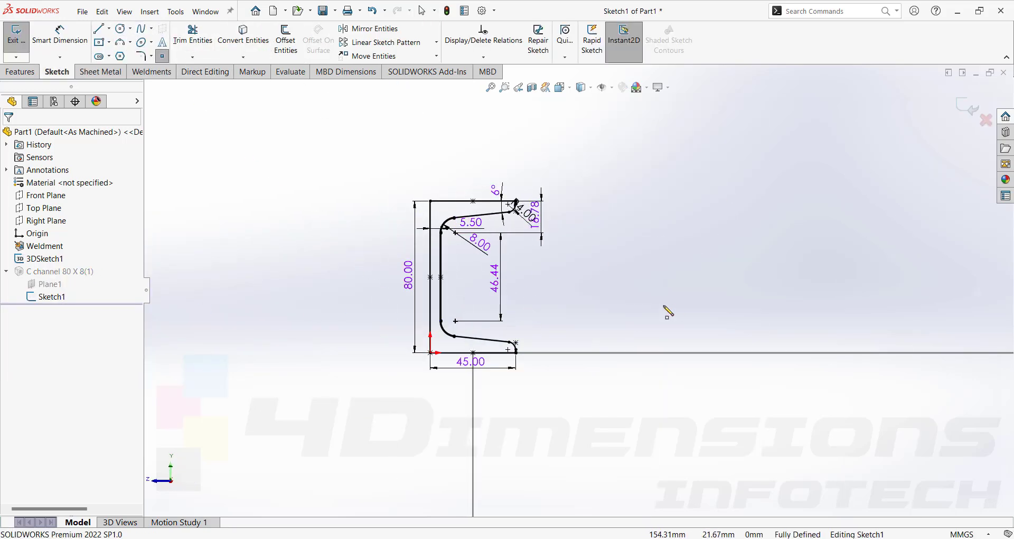
scroll(476, 285, down, 3)
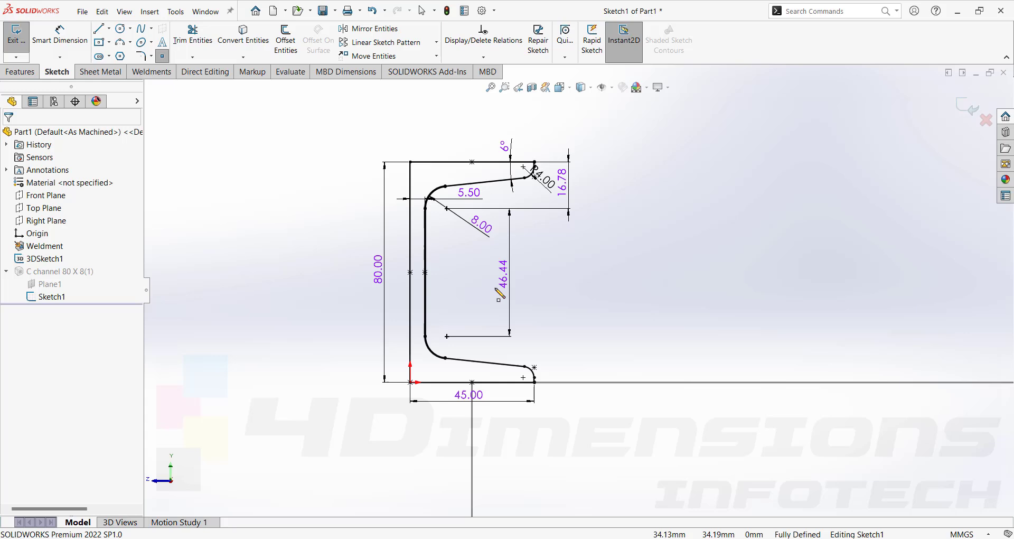
click(547, 270)
key(Escape)
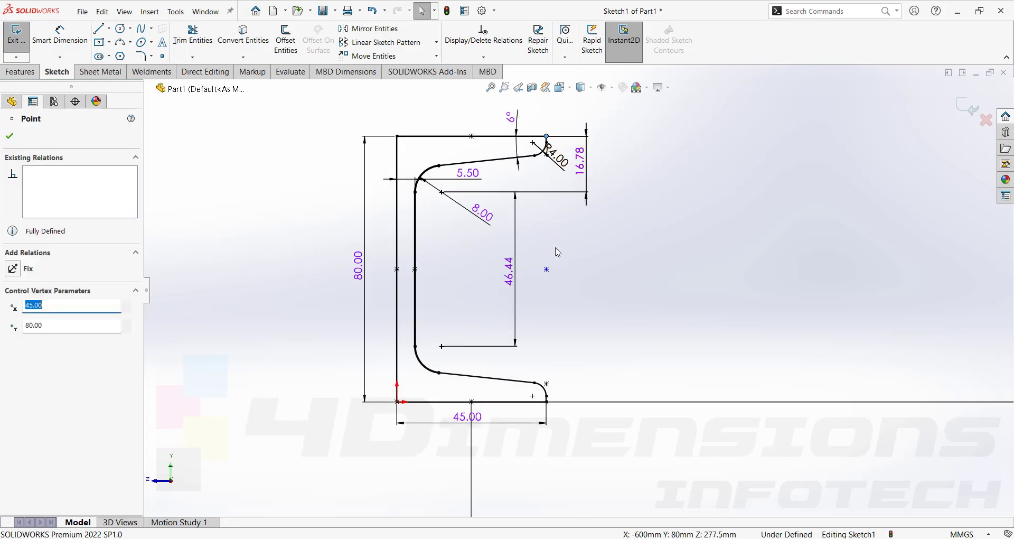
ctrl+click(547, 270)
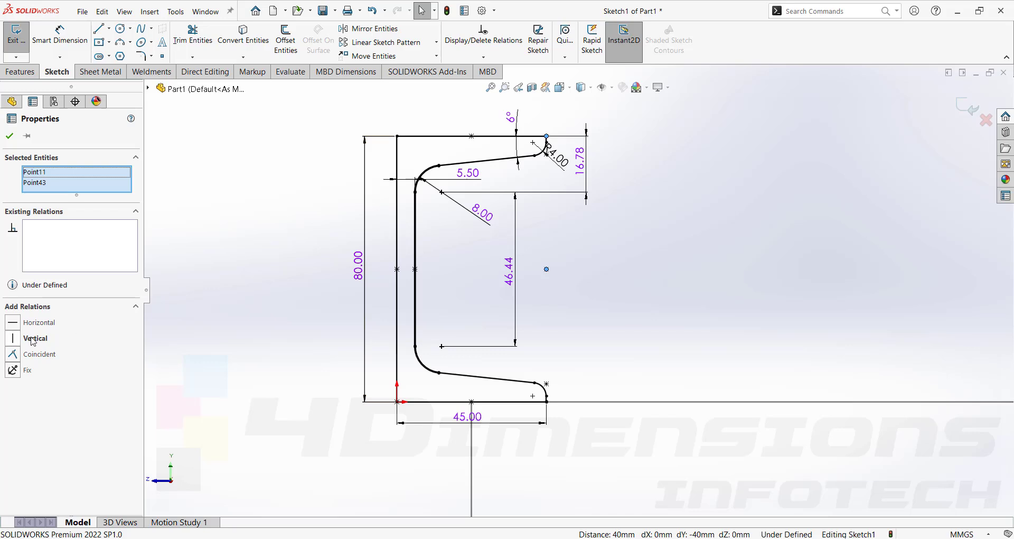
click(13, 338)
click(628, 295)
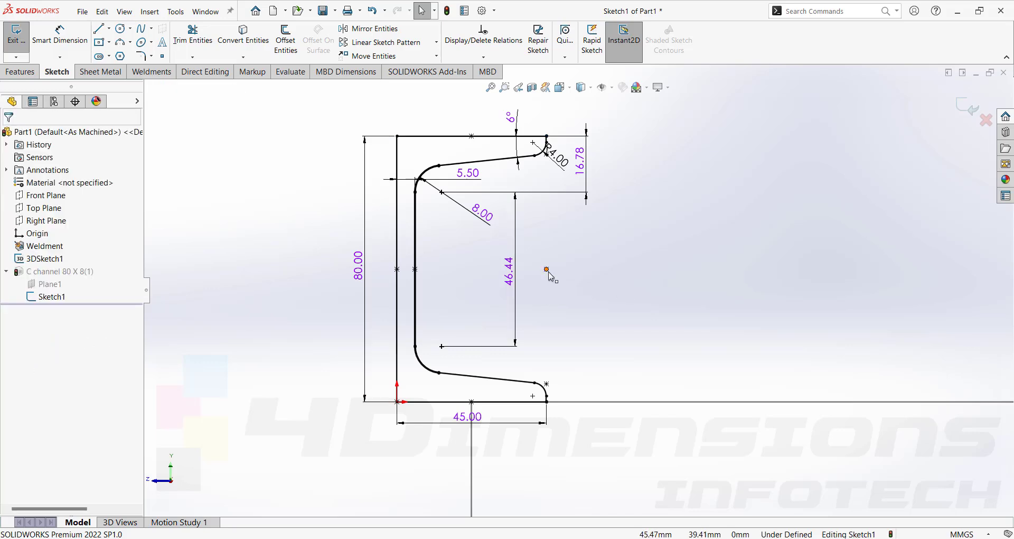
Constrain the new point horizontal with the midpoint of the web's outer edge, and exit the profile sketch
click(547, 269)
ctrl+click(397, 269)
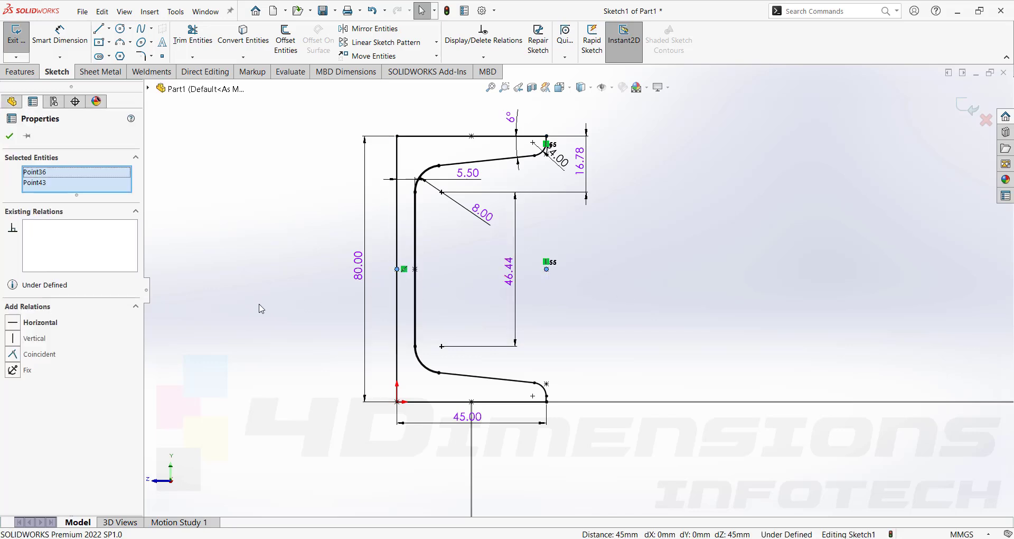
click(21, 323)
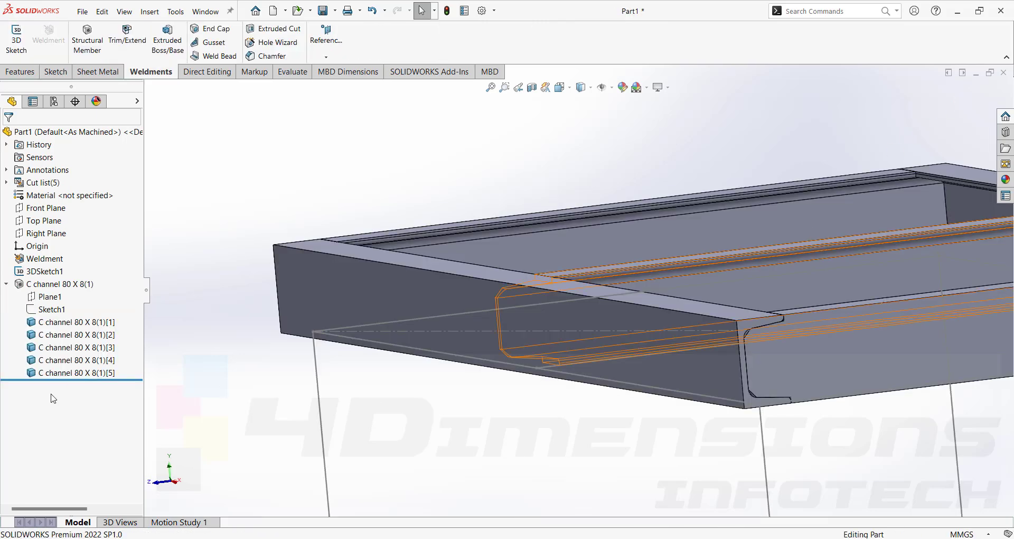
Edit the c channel member and move the outer frame profile's pierce point to the new sketch point midway between the flange tips
click(58, 283)
click(88, 260)
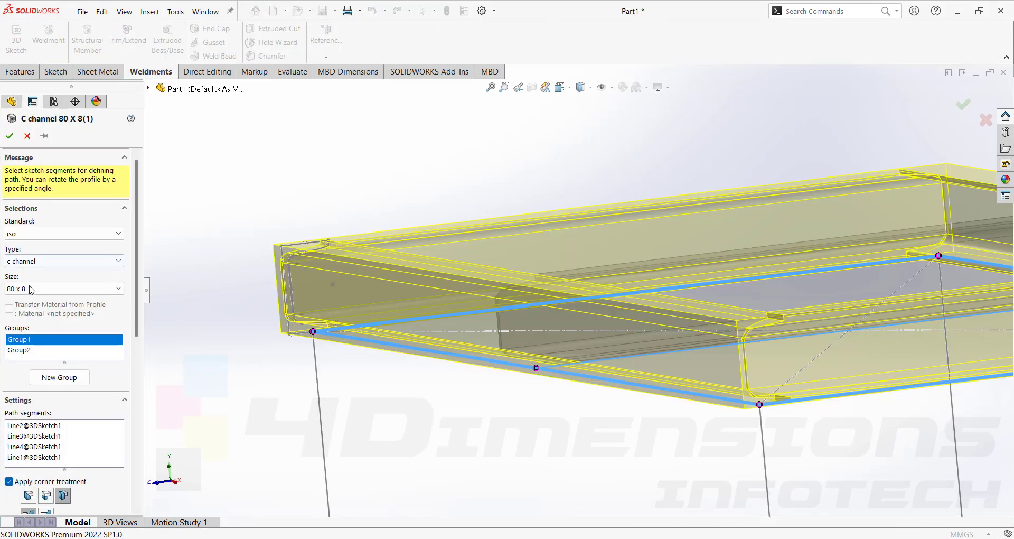
scroll(30, 289, down, 5)
click(64, 455)
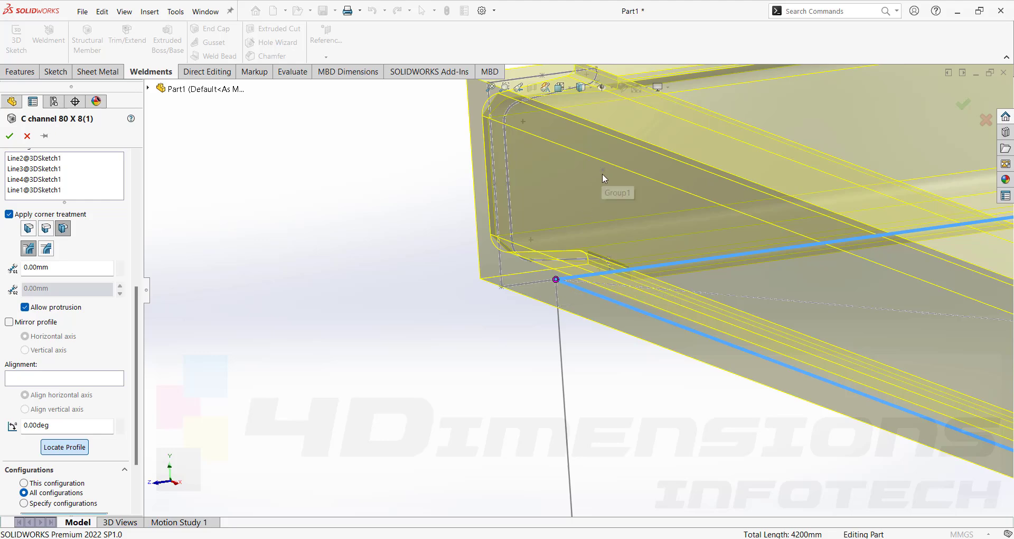
middle_drag(603, 171, 811, 243)
scroll(639, 244, down, 3)
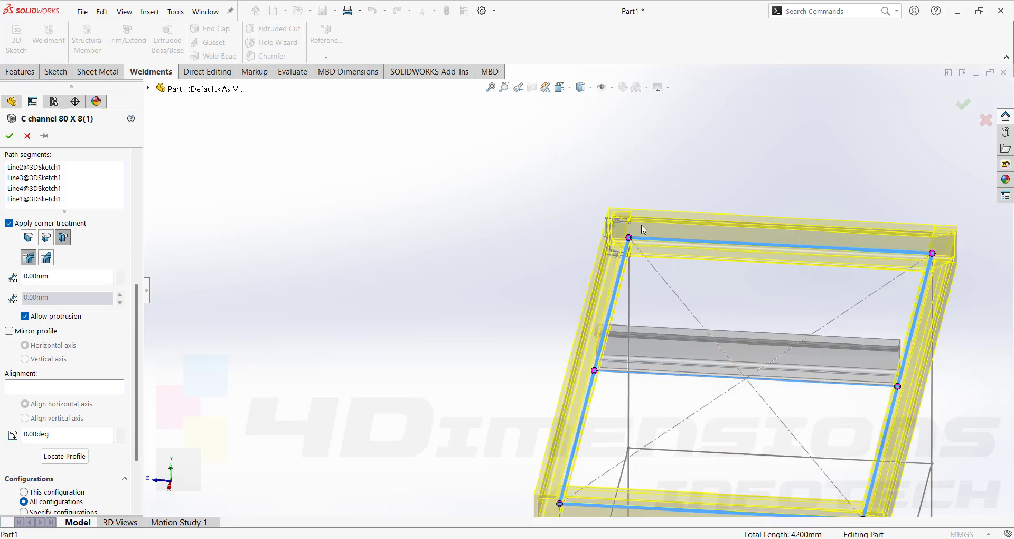
middle_drag(910, 366, 794, 347)
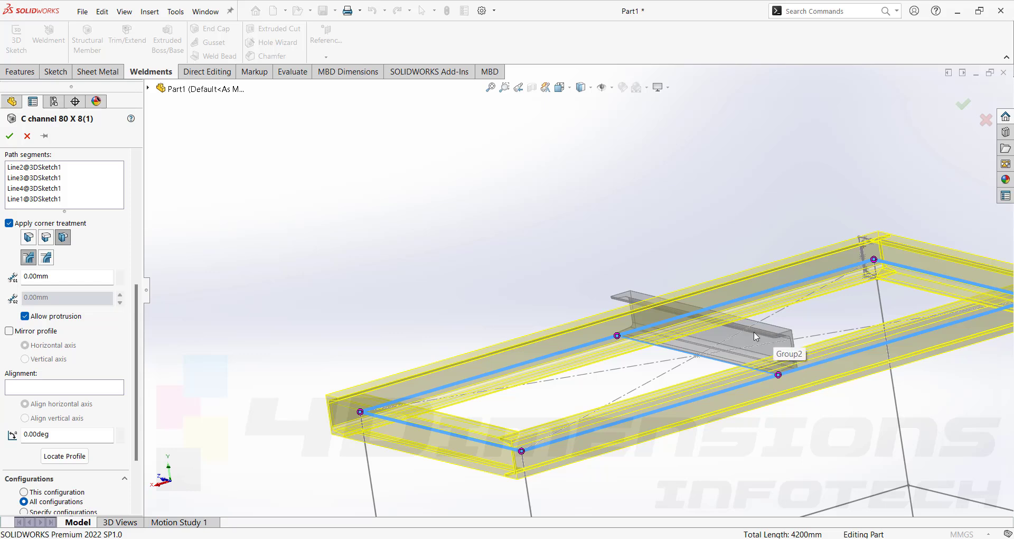
Select Group2, the middle cross member's group, in the c channel structural member
scroll(132, 360, up, 3)
scroll(131, 360, up, 2)
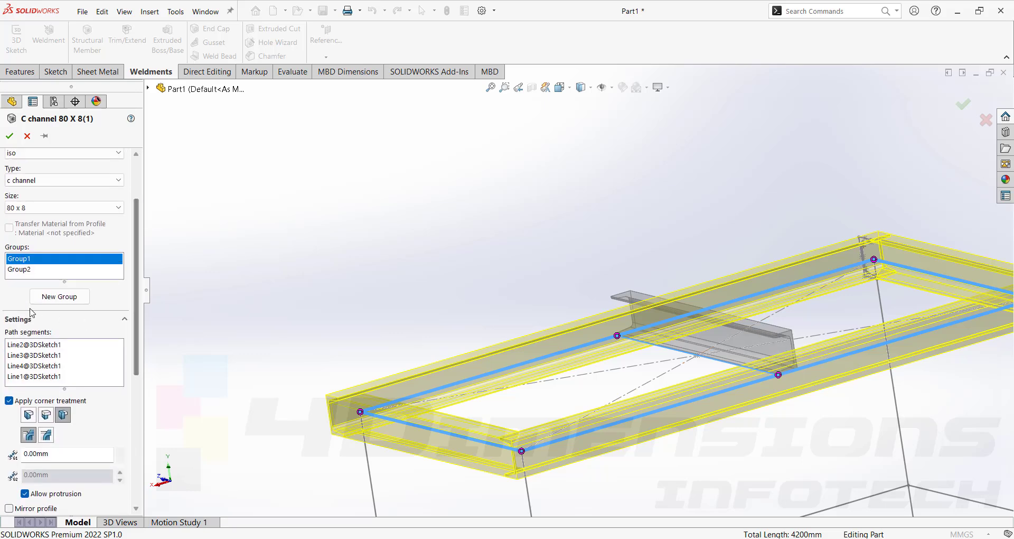
click(24, 269)
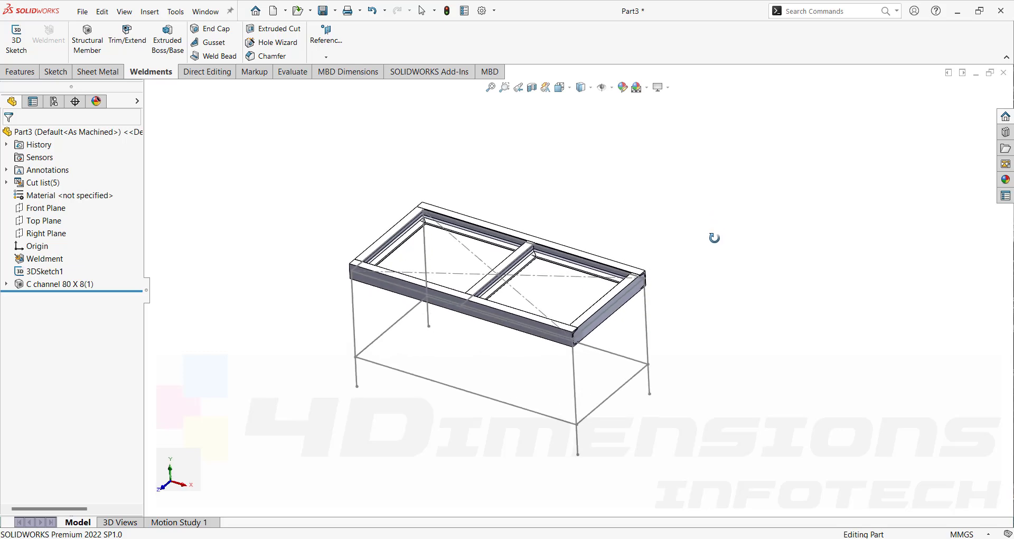
Edit the c channel member in Part3, change its type to rectangular tube, and try the 60 x 40 x 3.2 size
click(63, 285)
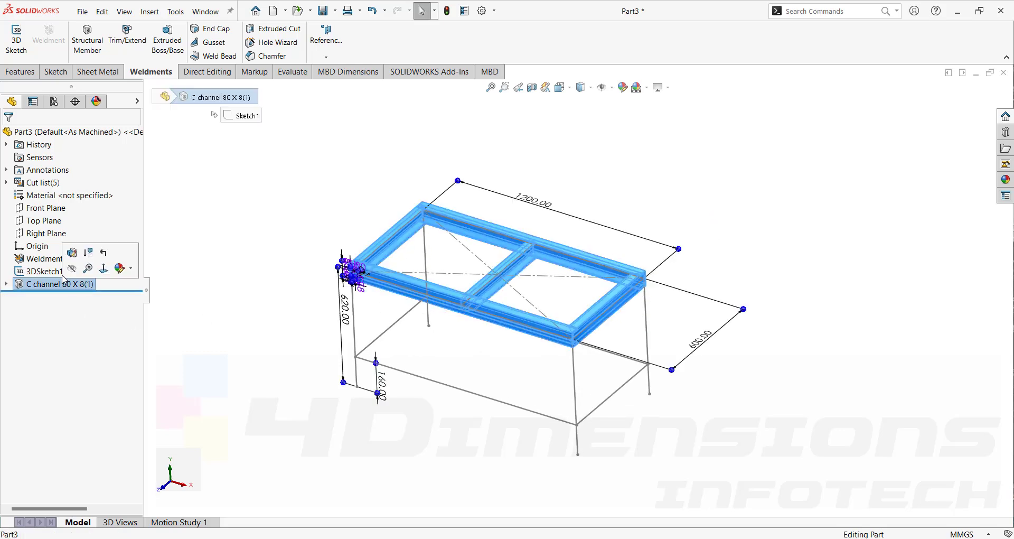
click(73, 255)
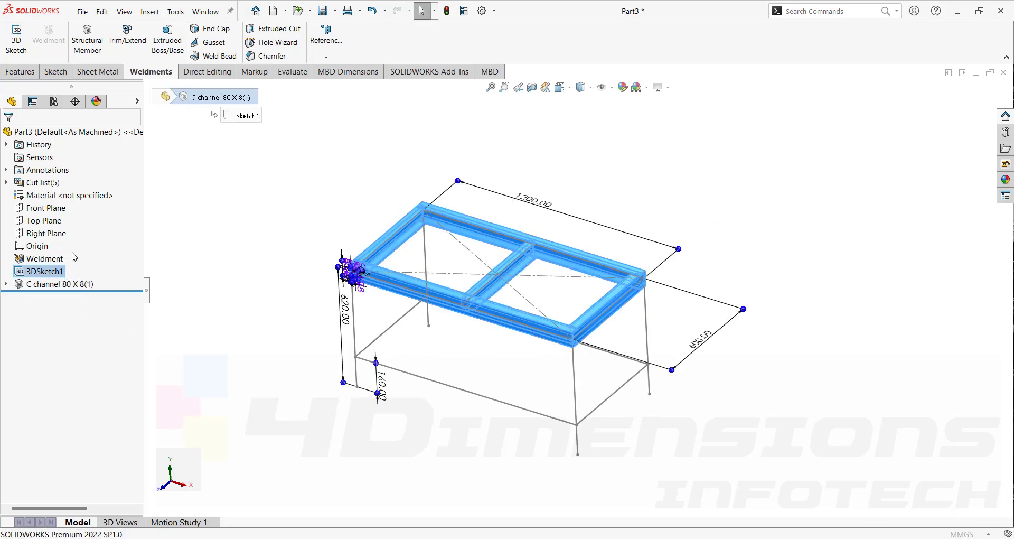
click(35, 266)
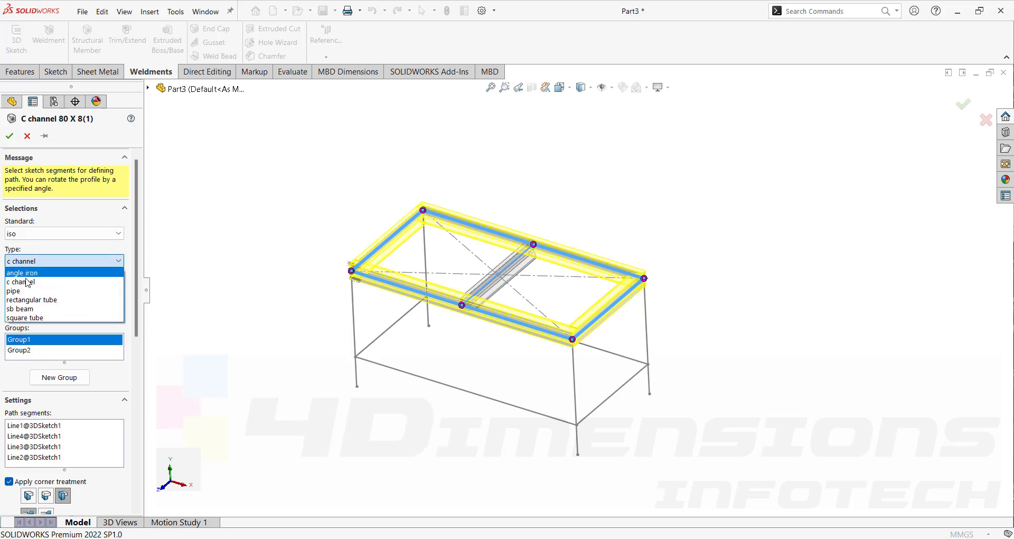
click(36, 303)
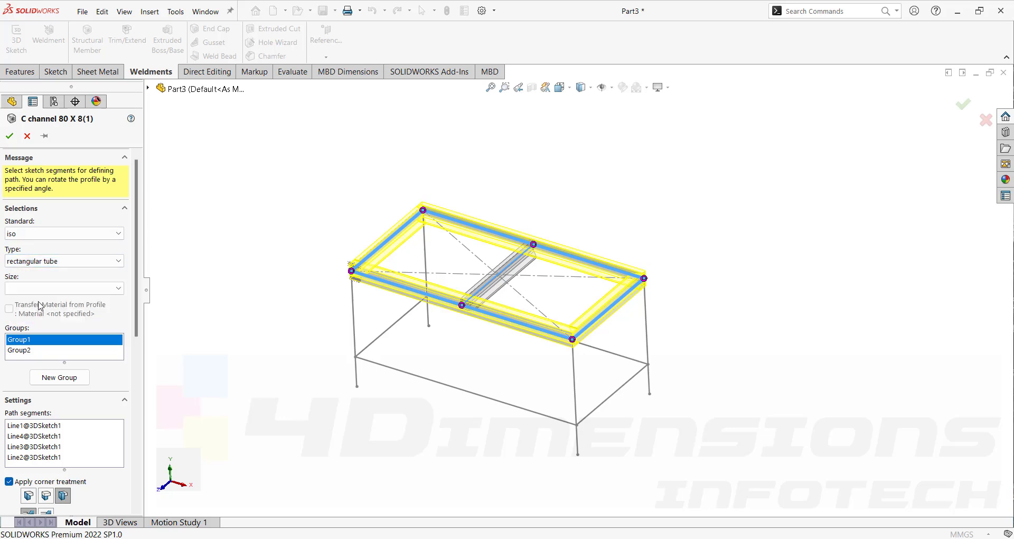
click(62, 289)
click(64, 311)
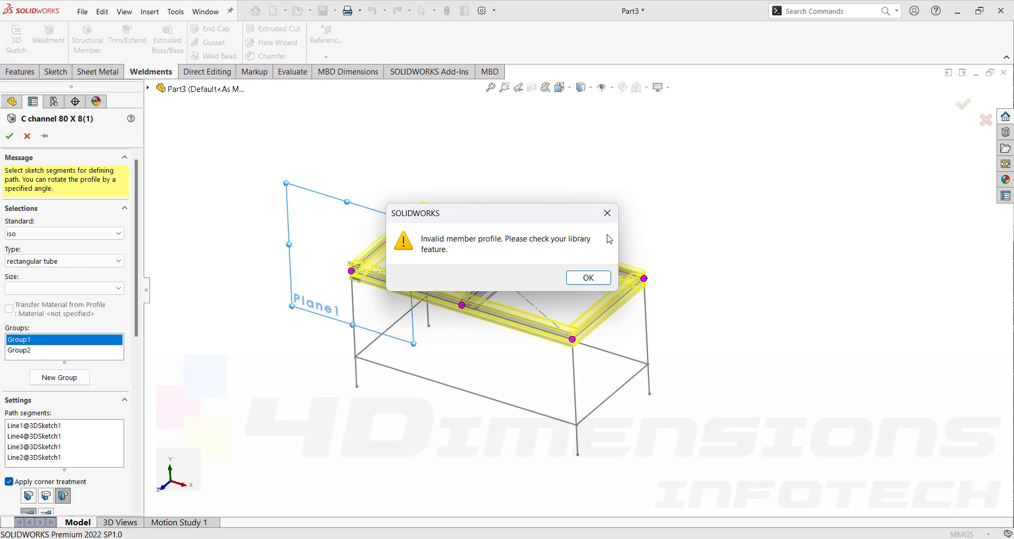
click(607, 213)
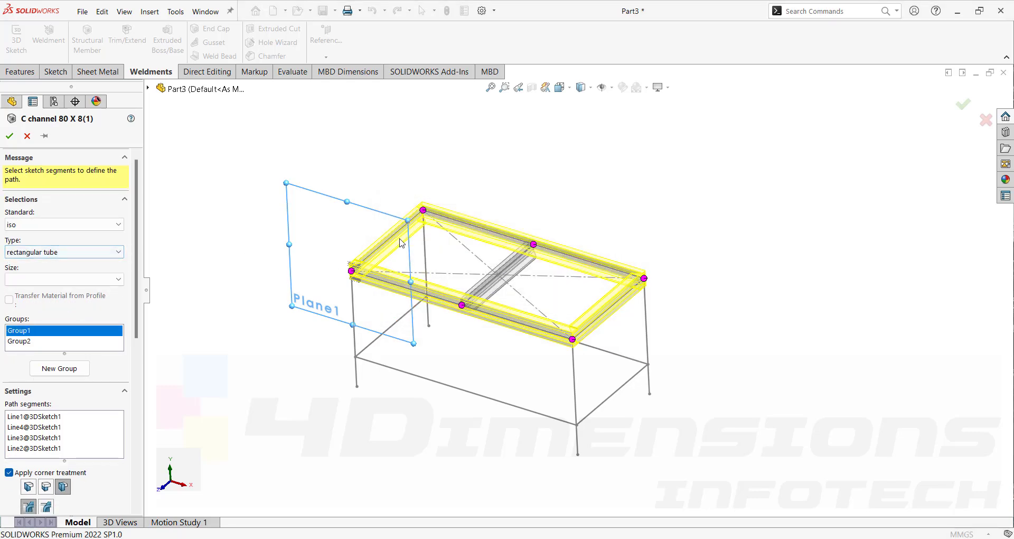
Set the rectangular tube size to 50 x 30 x 2.6 and accept the structural member
scroll(562, 350, down, 5)
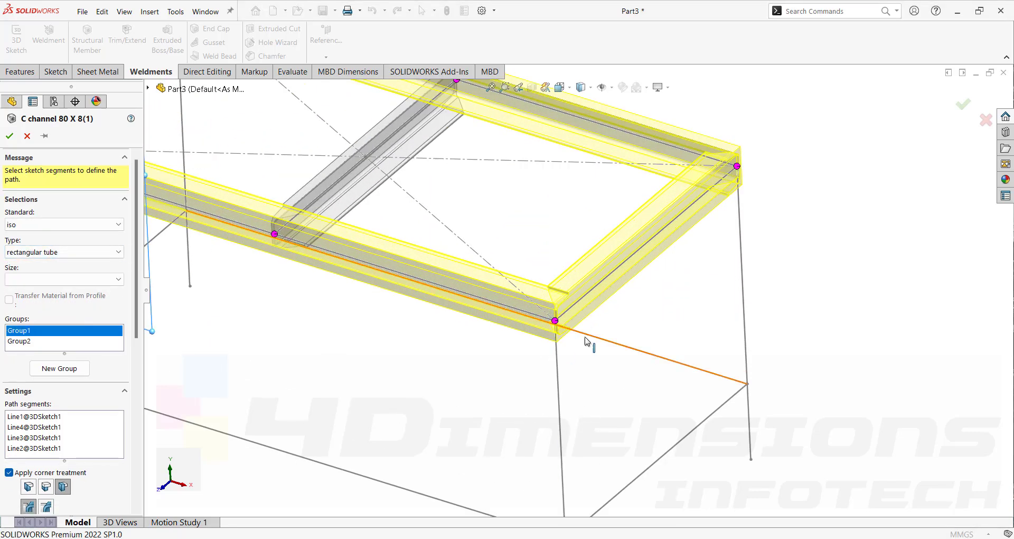
scroll(586, 339, up, 5)
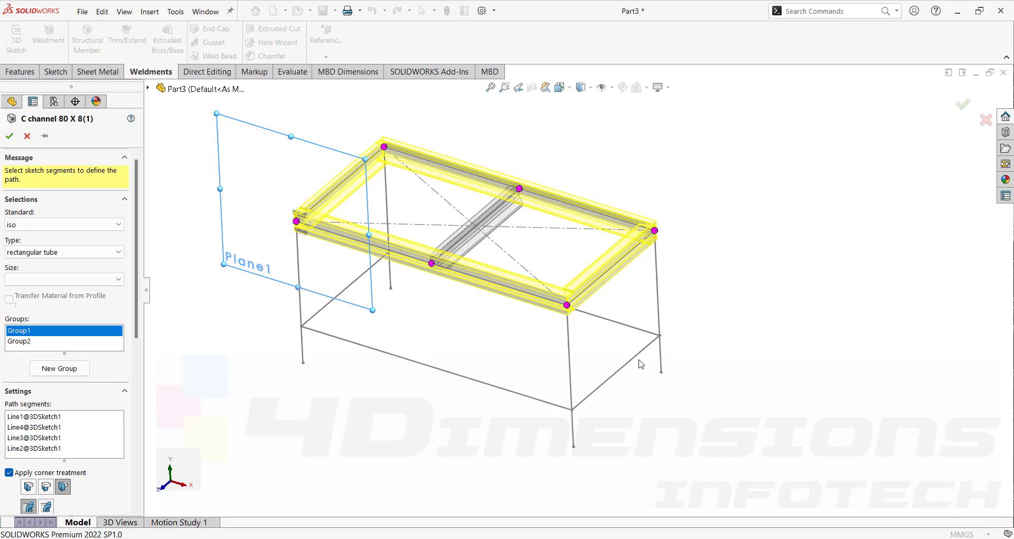
click(32, 282)
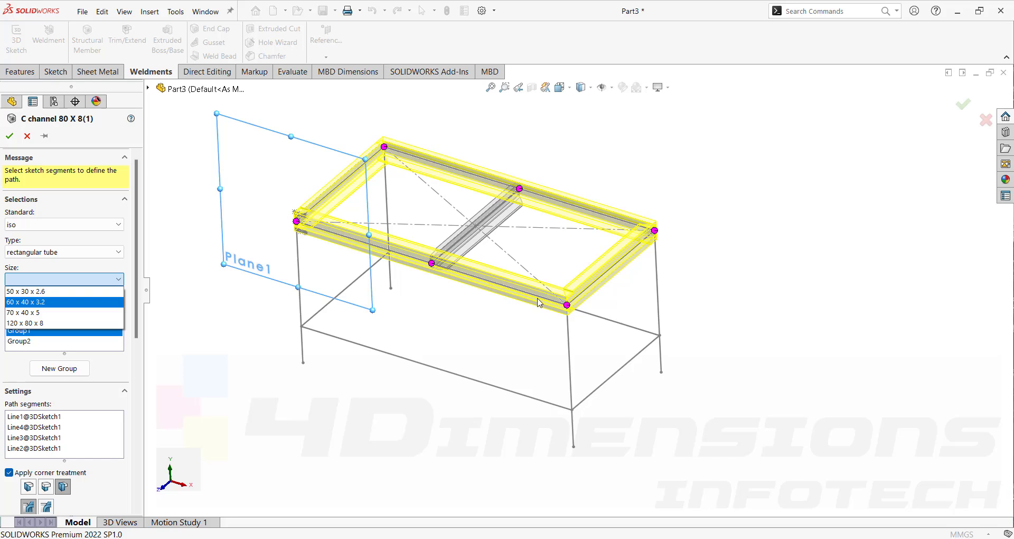
click(25, 293)
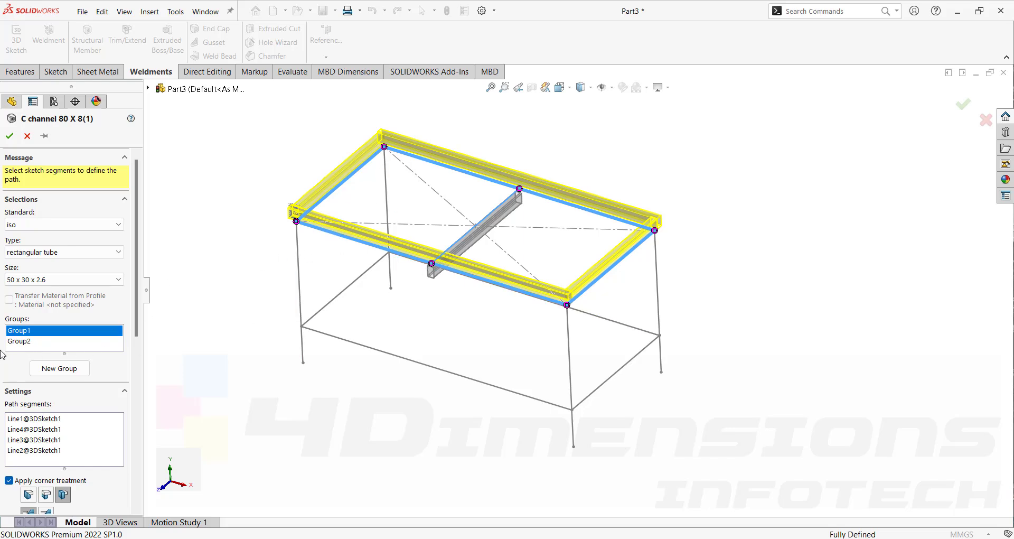
click(10, 136)
middle_drag(524, 278, 359, 203)
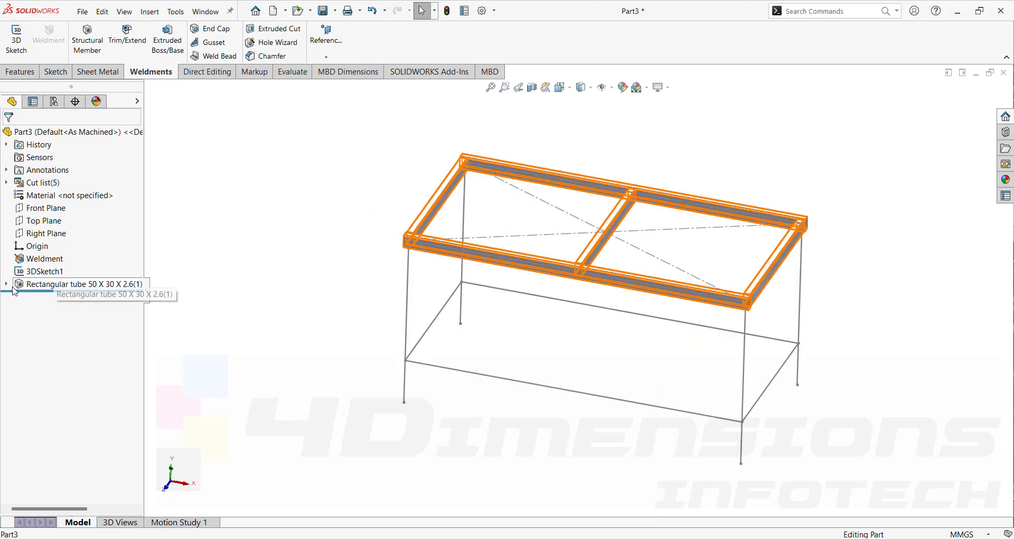
Edit the rectangular tube member and set the outer frame group's profile rotation angle to 90 degrees
click(40, 284)
click(47, 264)
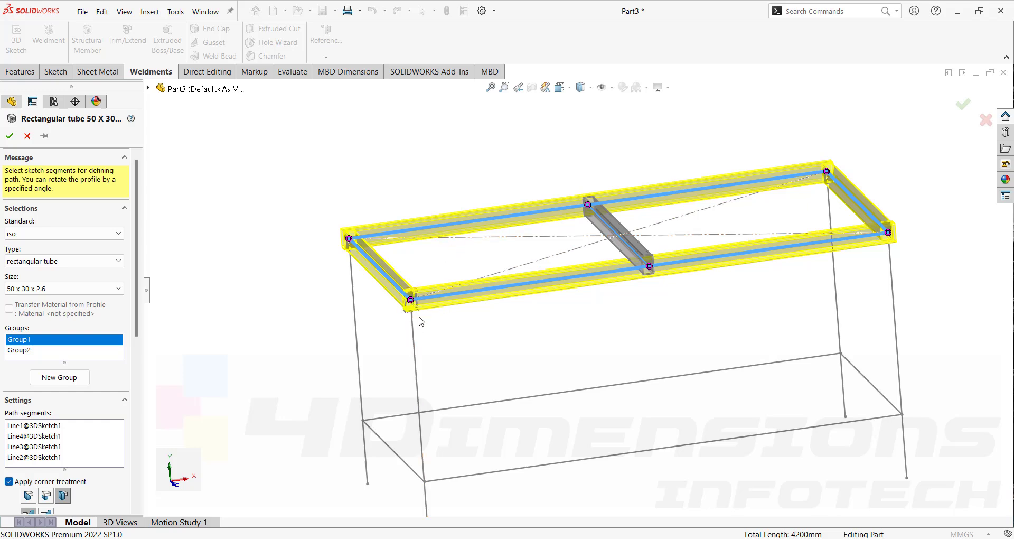
scroll(401, 295, down, 3)
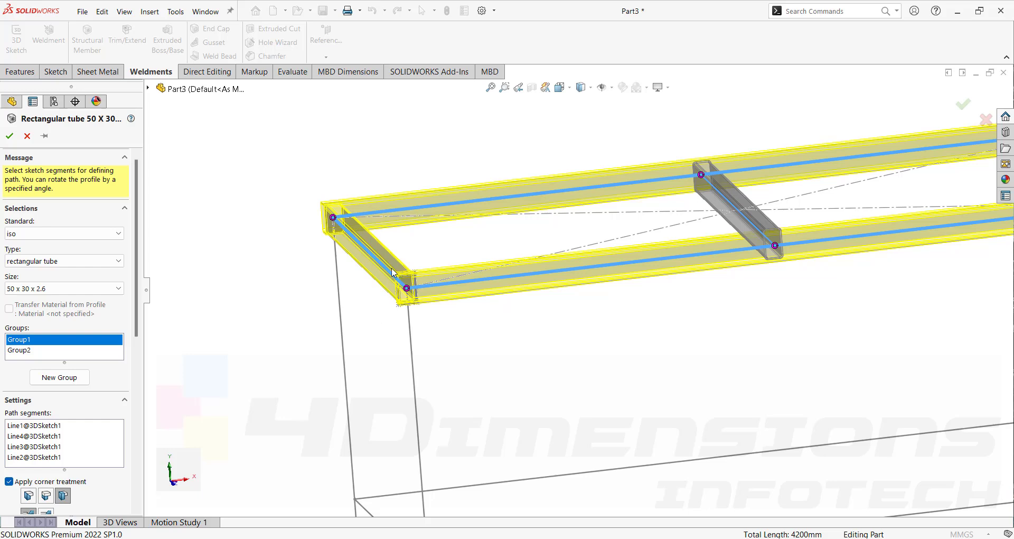
scroll(138, 389, down, 5)
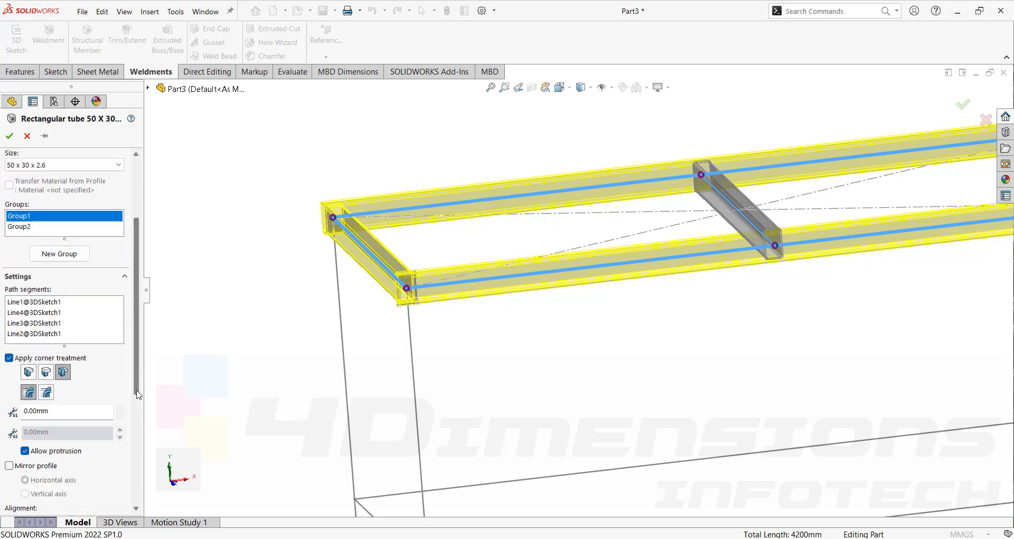
scroll(46, 377, up, 1)
scroll(483, 364, up, 1)
mouse_move(483, 372)
middle_down()
mouse_move(498, 355)
mouse_move(495, 369)
middle_up()
click(64, 396)
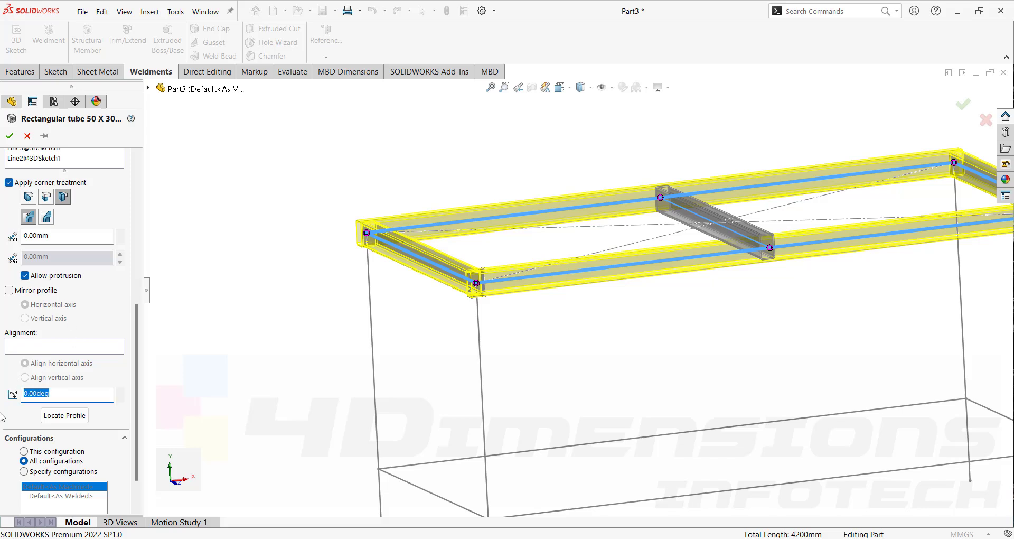
text(90)
key(Return)
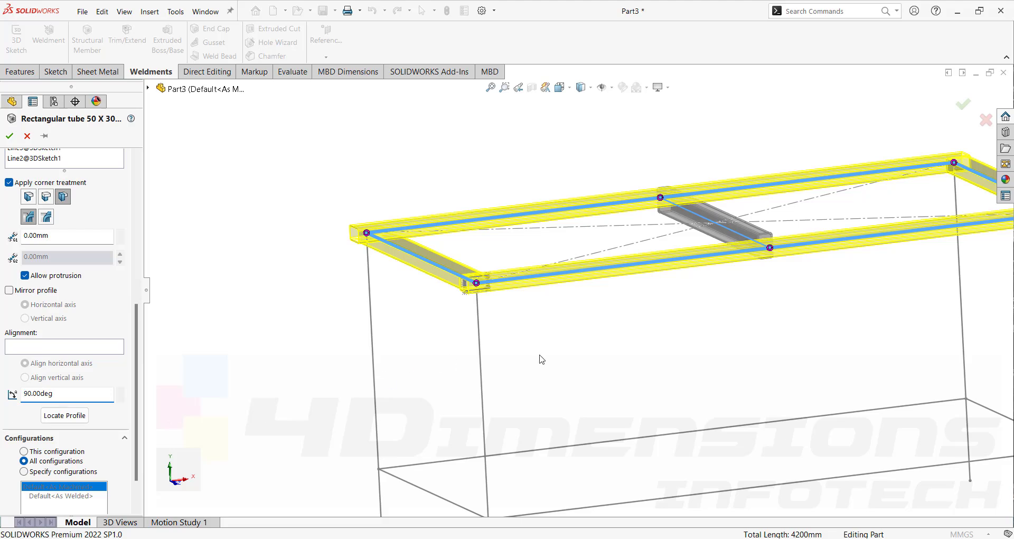
Set the profile rotation angle of Group2, the middle cross member, to 90 degrees
scroll(466, 284, down, 5)
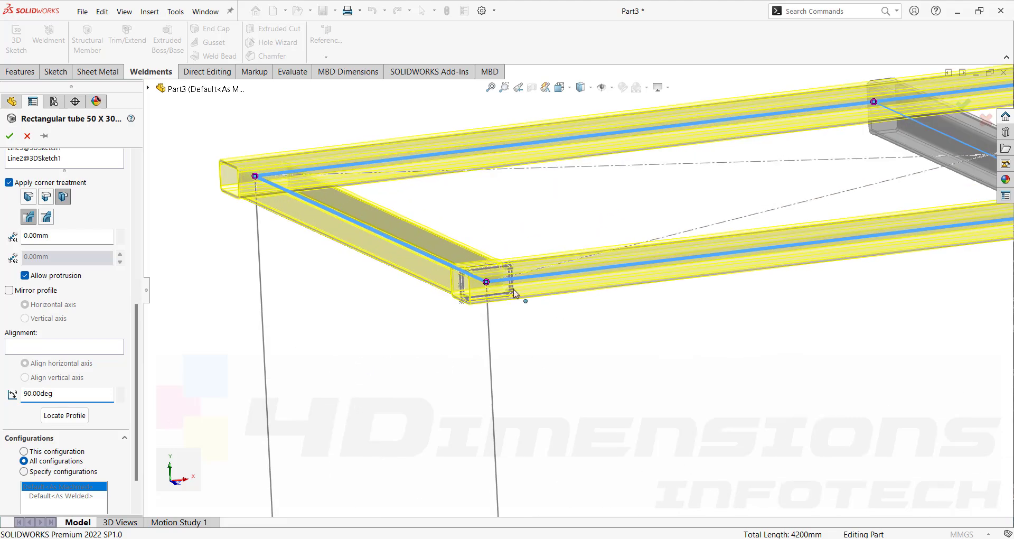
scroll(600, 327, up, 3)
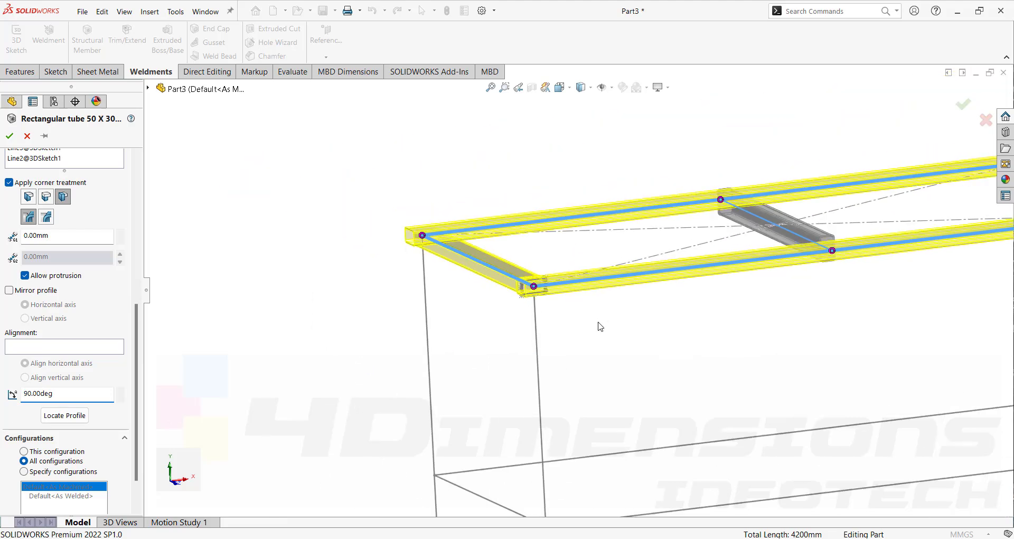
scroll(601, 327, up, 3)
scroll(372, 309, down, 2)
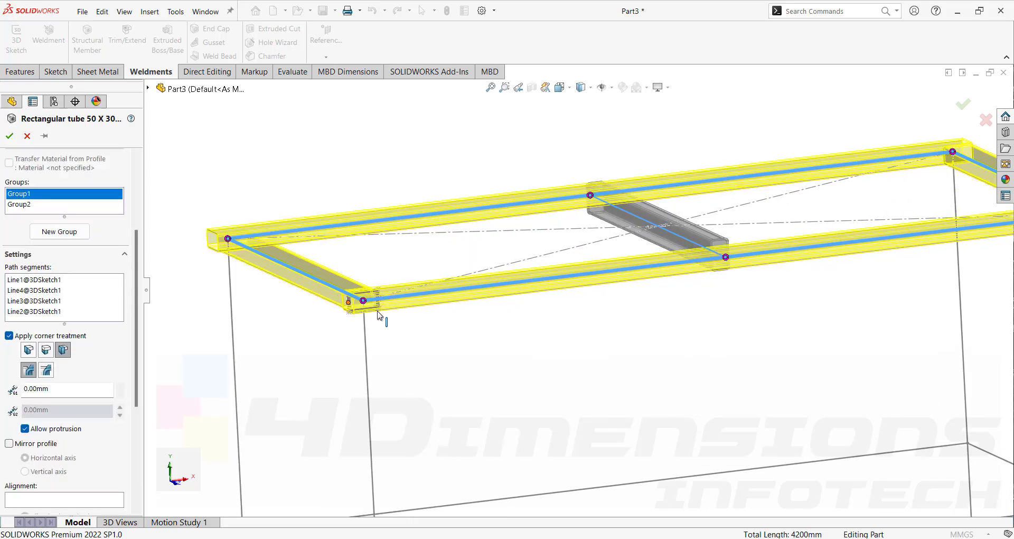
click(25, 206)
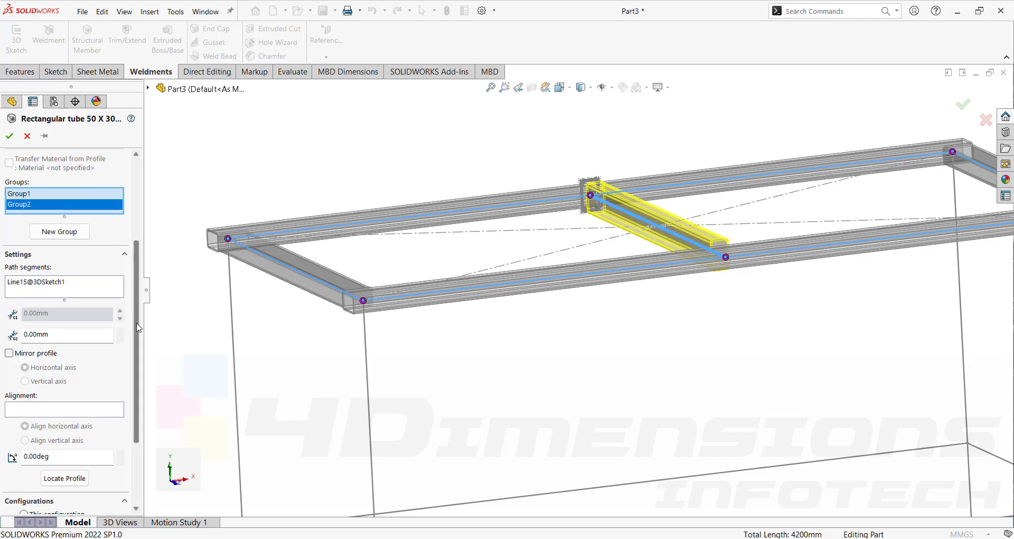
scroll(100, 383, down, 3)
drag(63, 349, 1, 352)
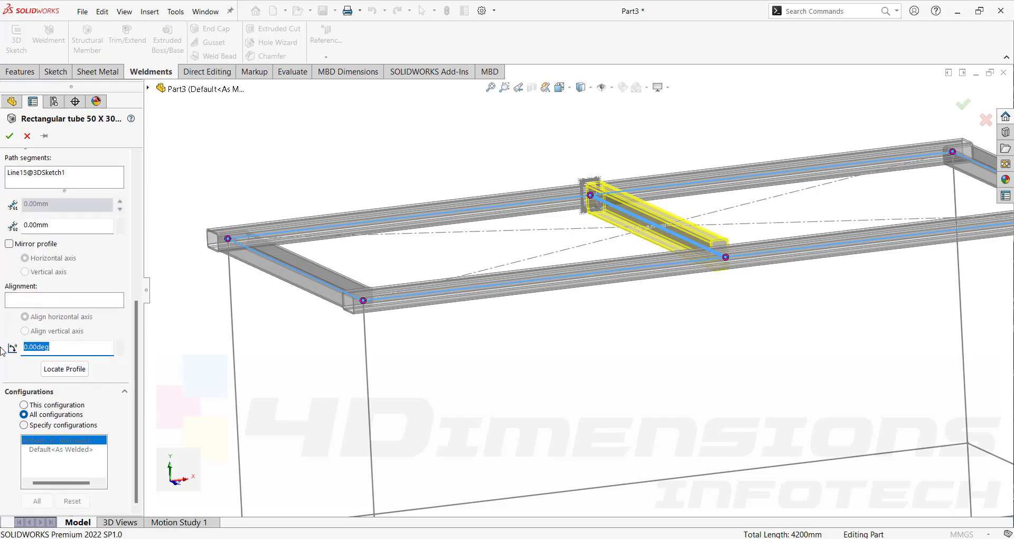
text(90)
key(Return)
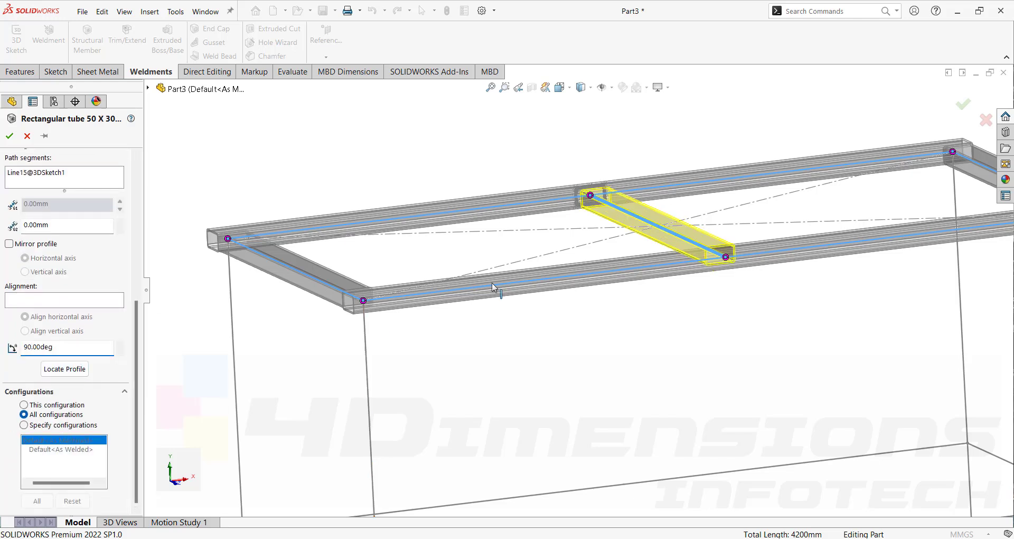
Try piercing the Group2 cross member's tube profile at the midpoint of its upper edge, and return it to its centre point
scroll(607, 271, up, 3)
middle_drag(520, 292, 536, 287)
scroll(536, 287, down, 3)
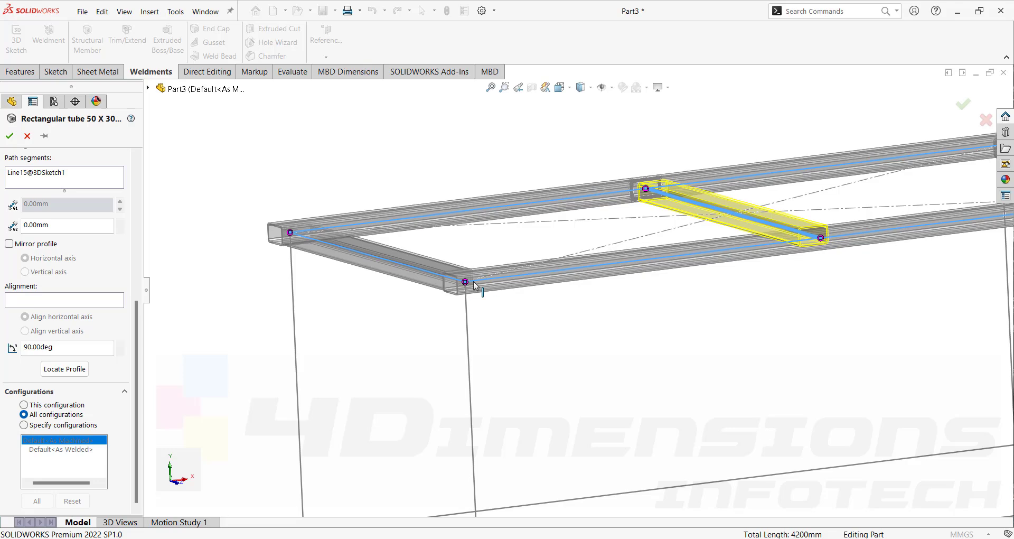
scroll(739, 273, up, 5)
middle_drag(730, 276, 660, 318)
click(66, 369)
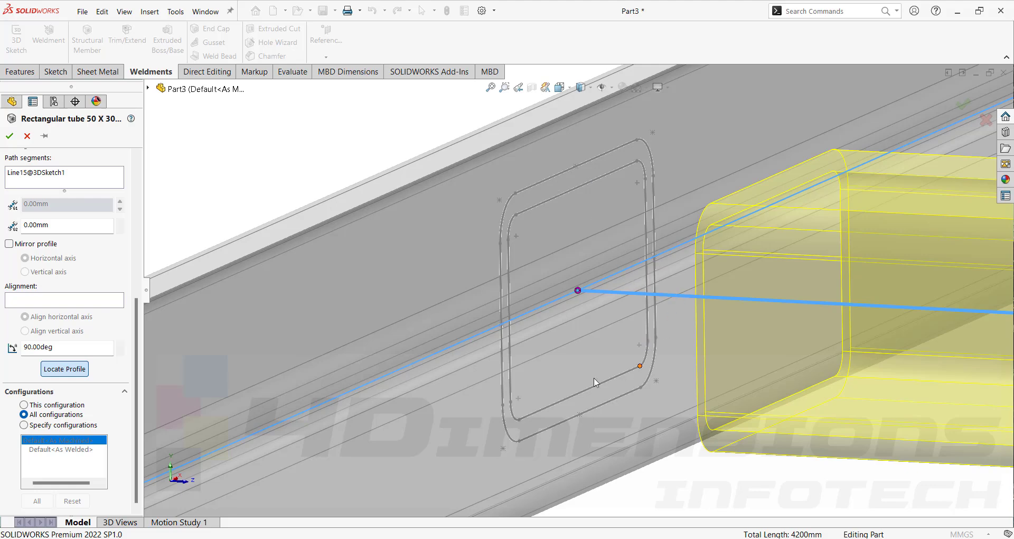
scroll(593, 378, up, 5)
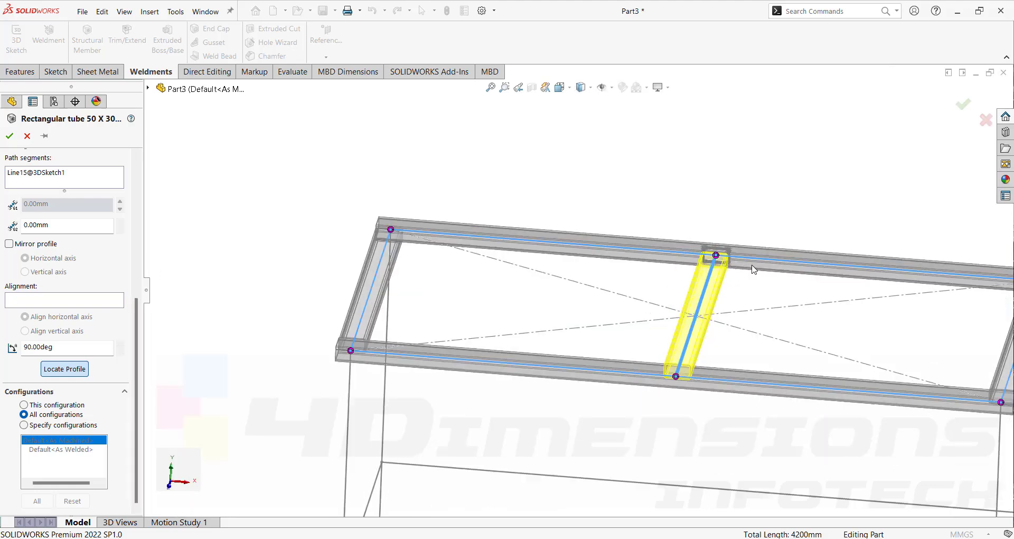
scroll(624, 252, down, 8)
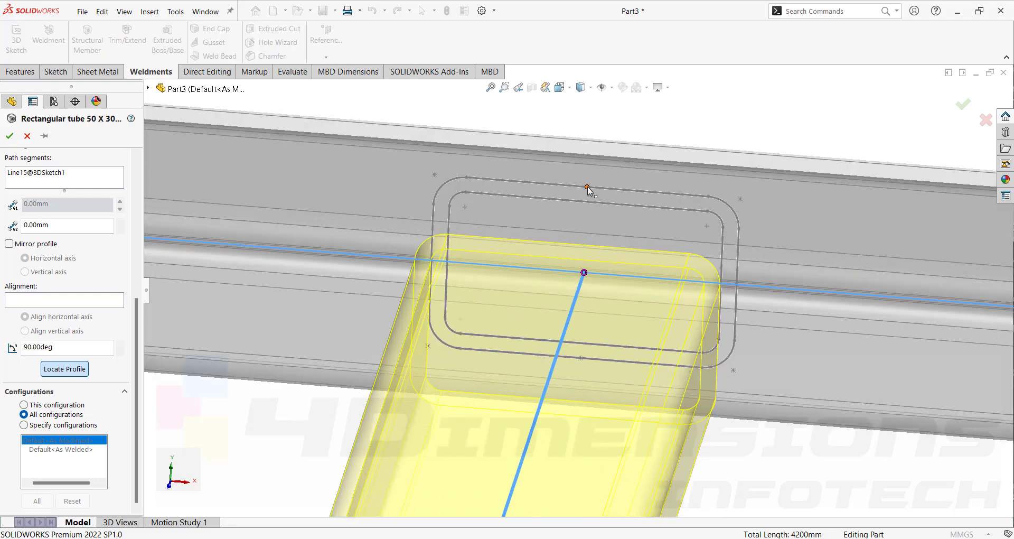
click(587, 187)
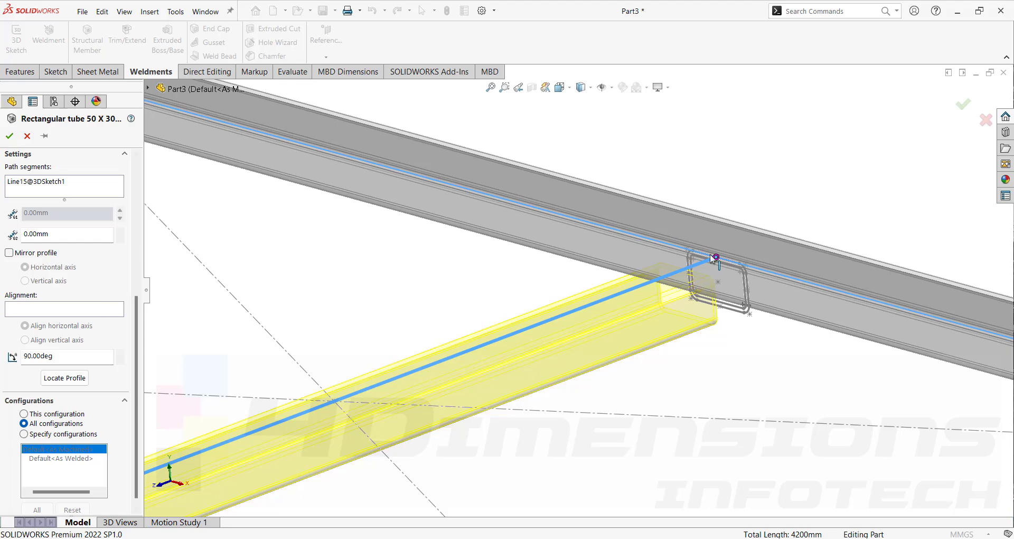
click(62, 378)
click(579, 291)
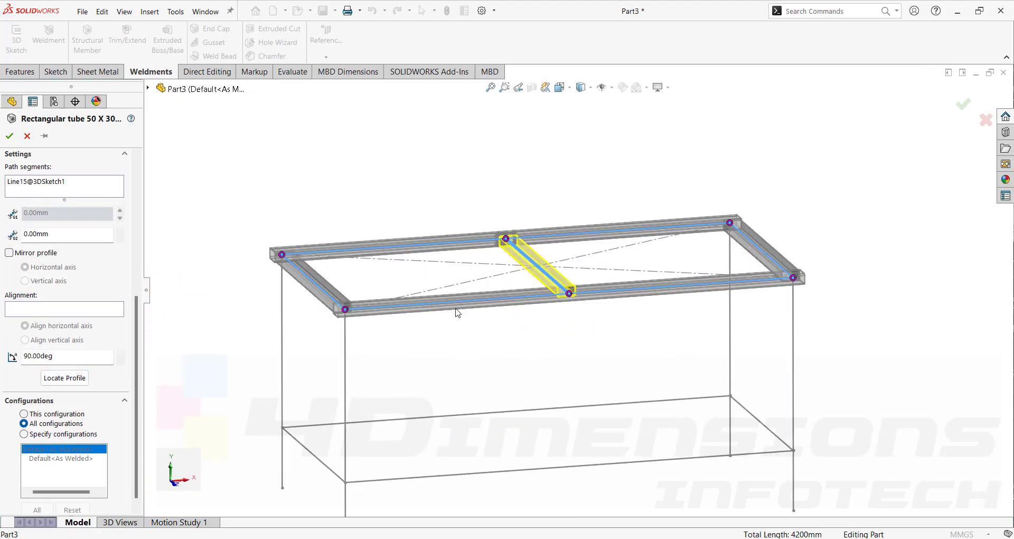
Change the structural member type to angle iron and set its size to 35 x 35 x 5
click(62, 261)
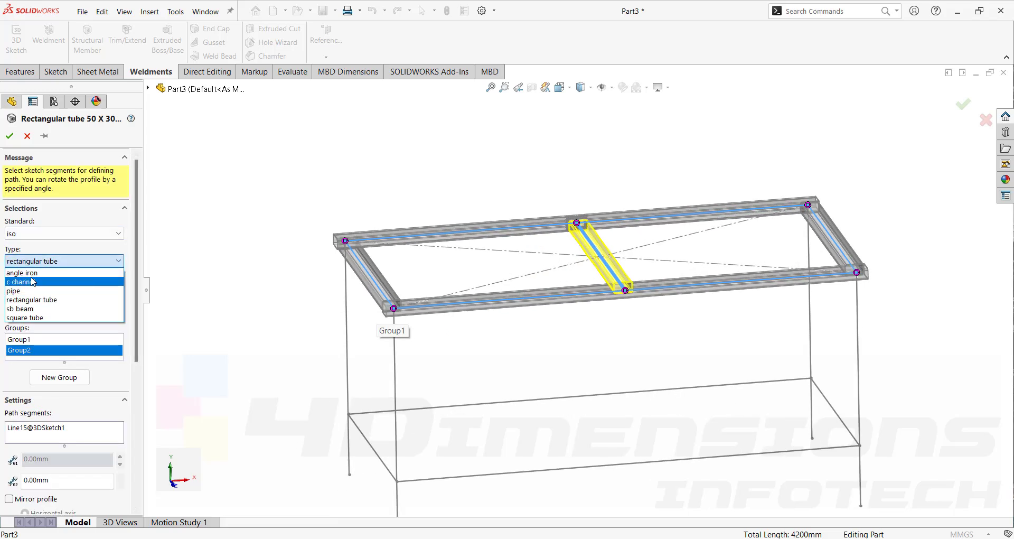
click(27, 277)
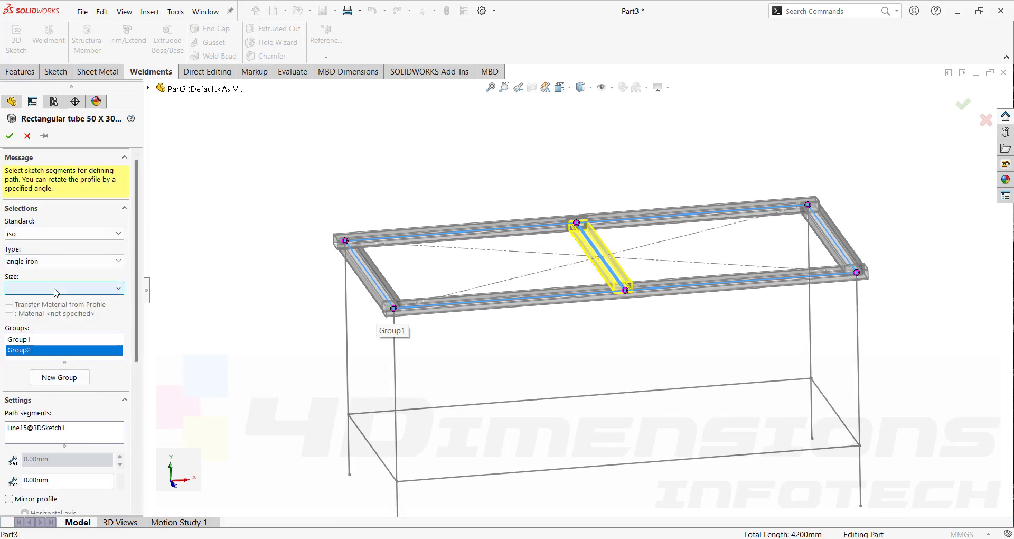
click(37, 288)
click(30, 321)
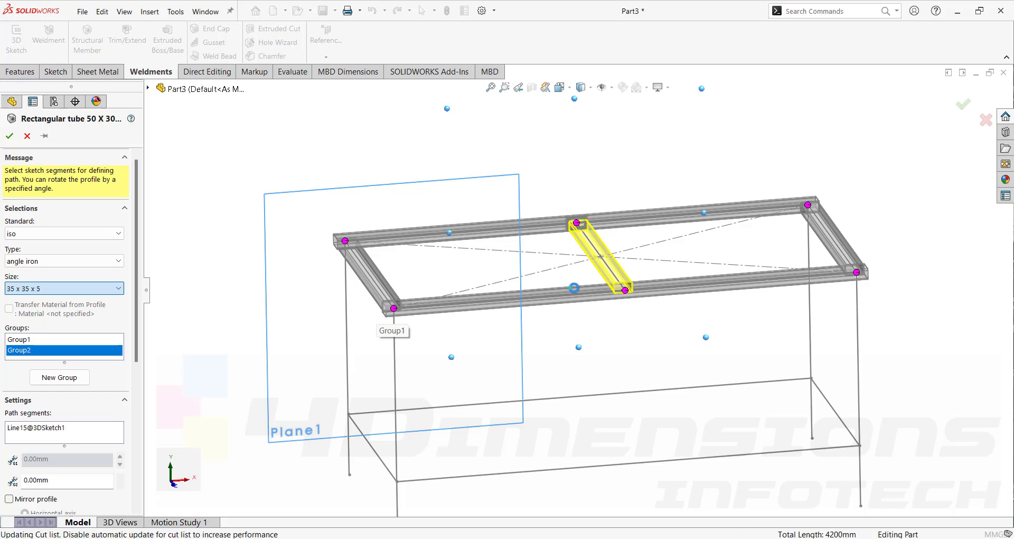
scroll(624, 285, down, 5)
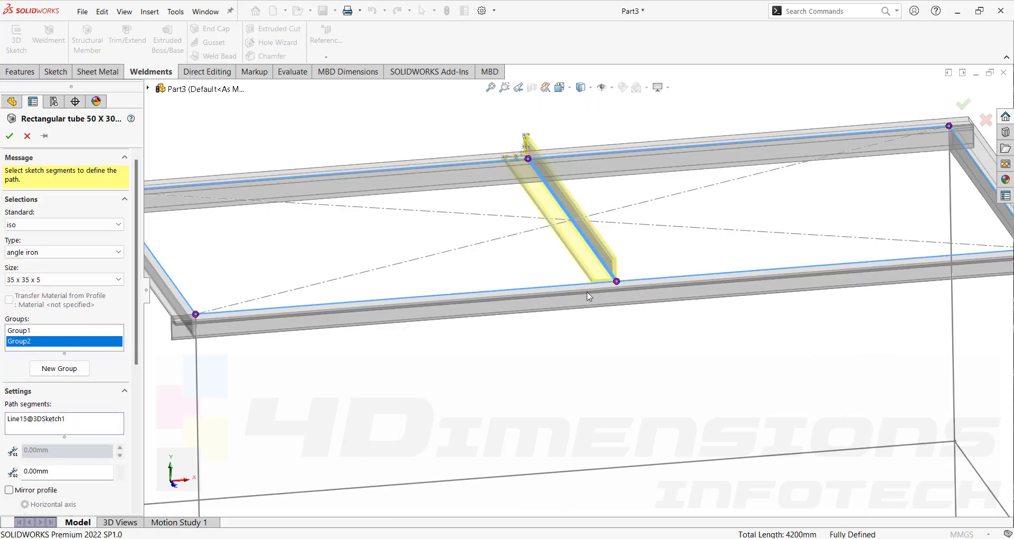
Relocate the Group2 cross member's angle profile to pierce at the upper end of its vertical leg
scroll(77, 378, down, 5)
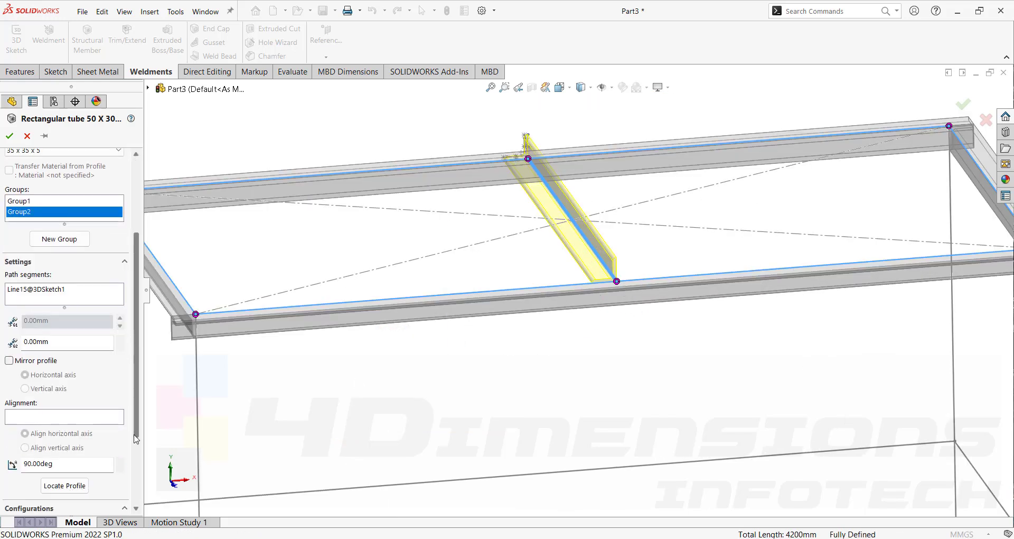
click(65, 369)
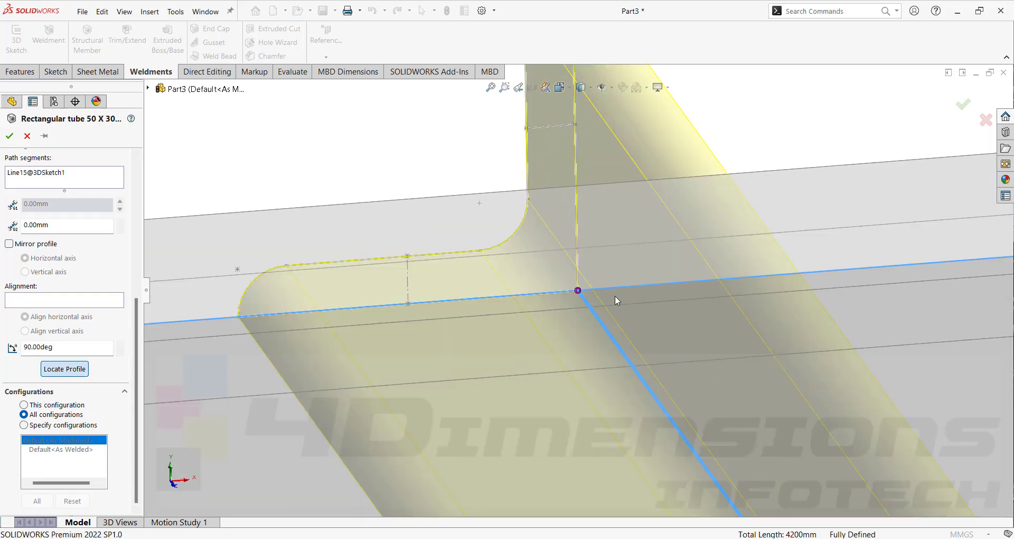
click(576, 131)
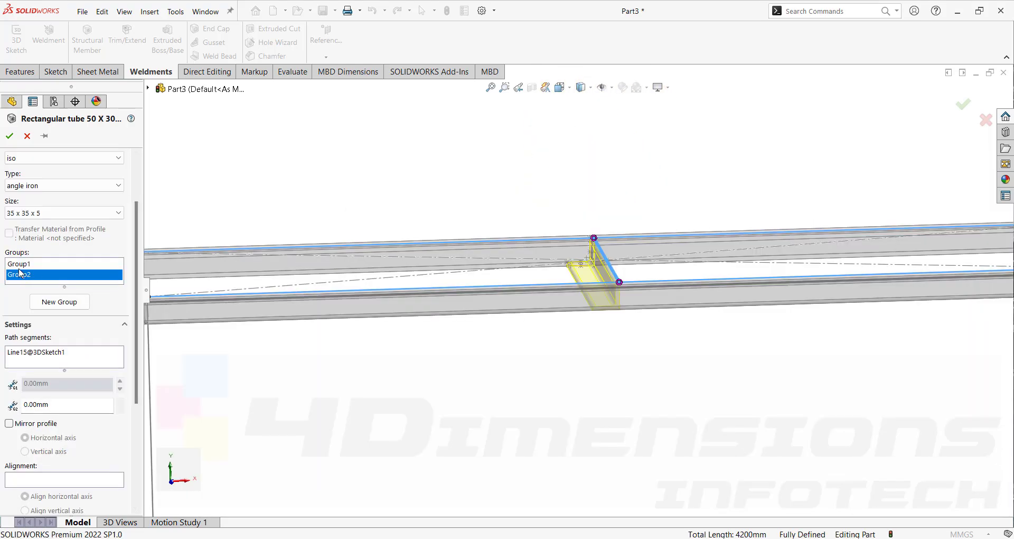
Mirror the angle profile of Group1, the outer frame, about the horizontal axis
click(20, 264)
scroll(132, 479, down, 5)
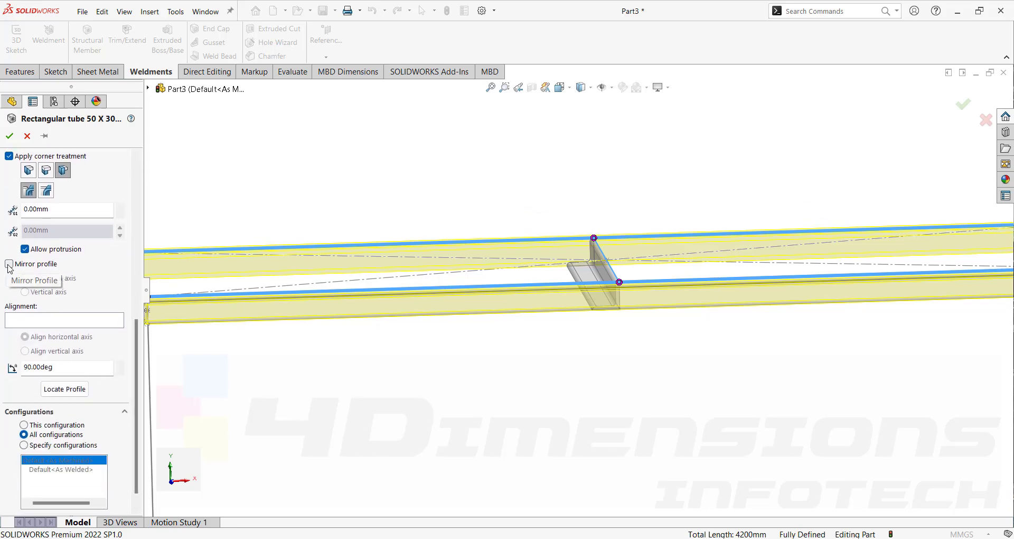
click(9, 264)
scroll(581, 330, up, 5)
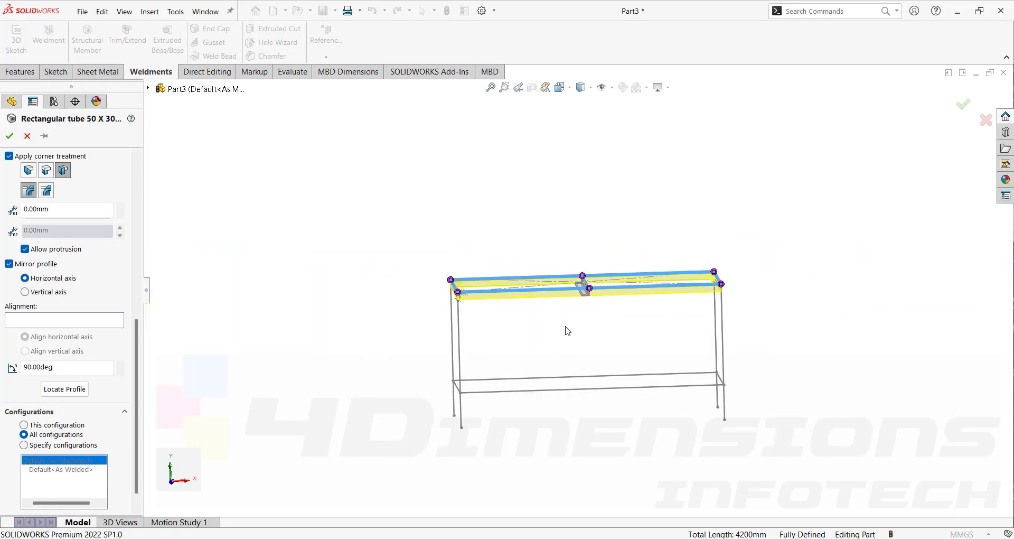
scroll(465, 281, down, 8)
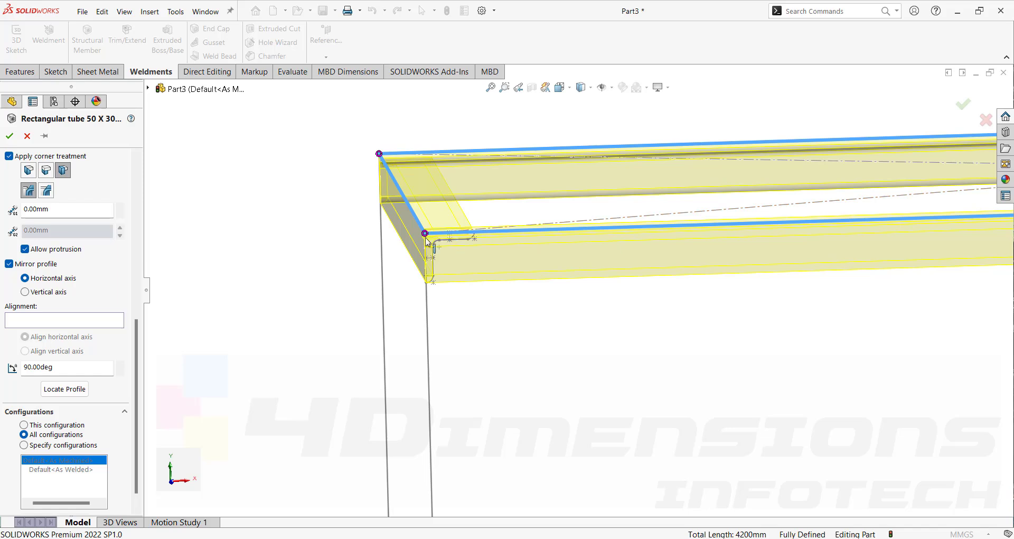
scroll(575, 301, up, 4)
scroll(552, 289, down, 3)
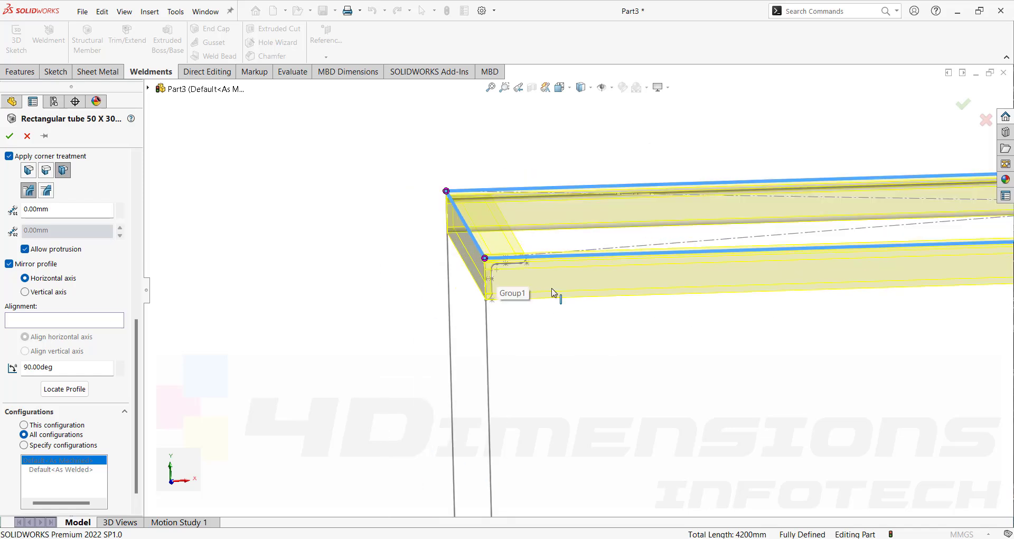
Compare the outer frame's angle profile with and without the horizontal-axis mirroring
click(9, 264)
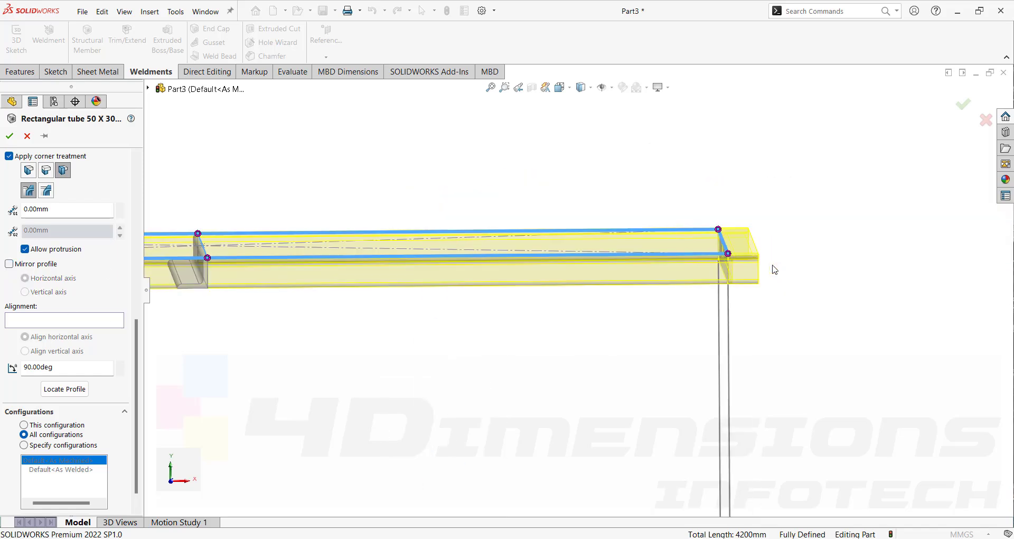
scroll(758, 306, up, 4)
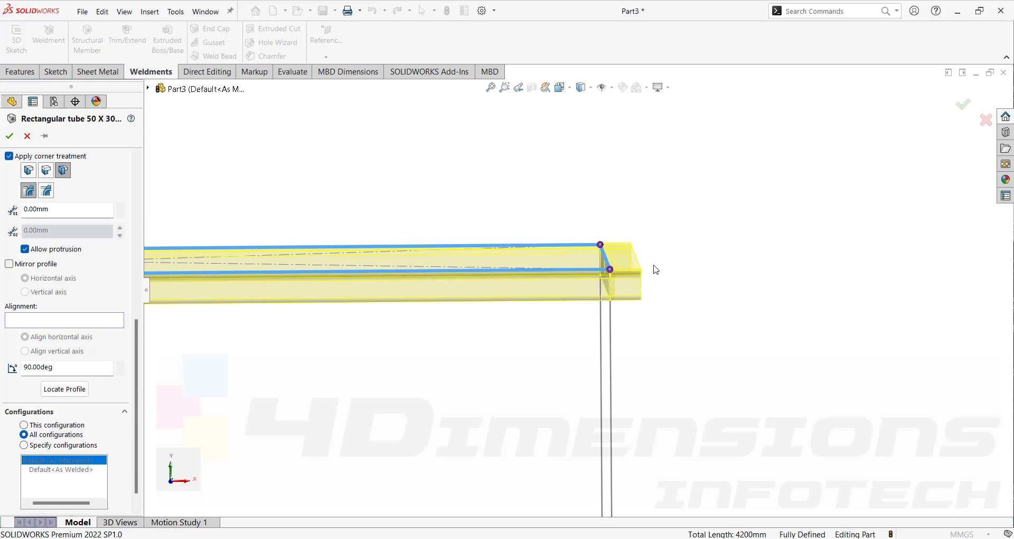
click(9, 264)
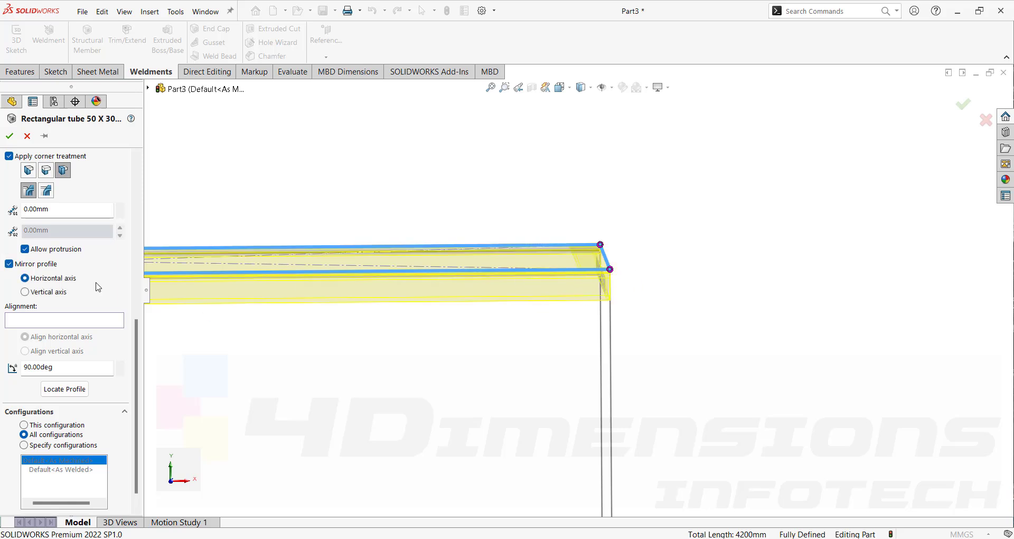
click(9, 264)
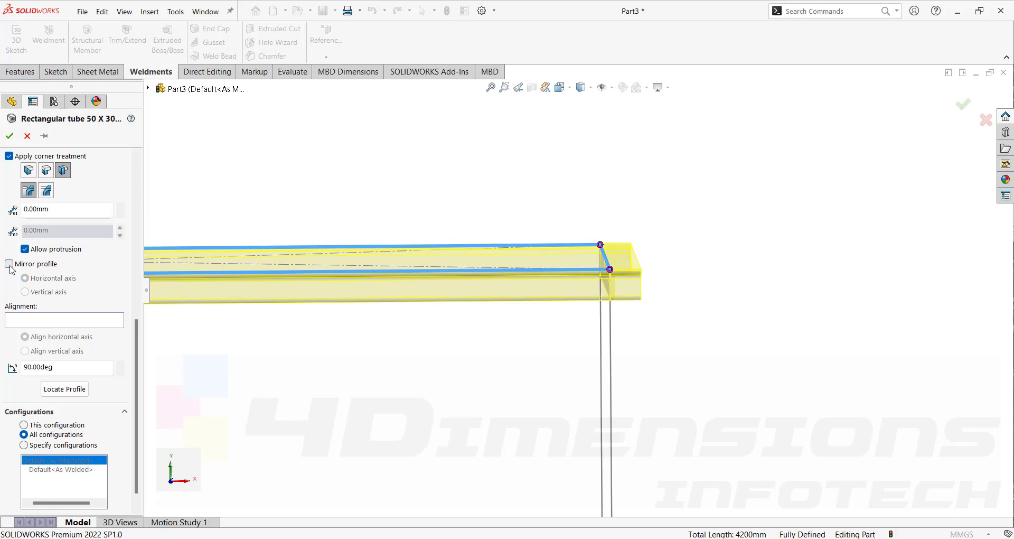
click(10, 266)
click(10, 266)
click(10, 266)
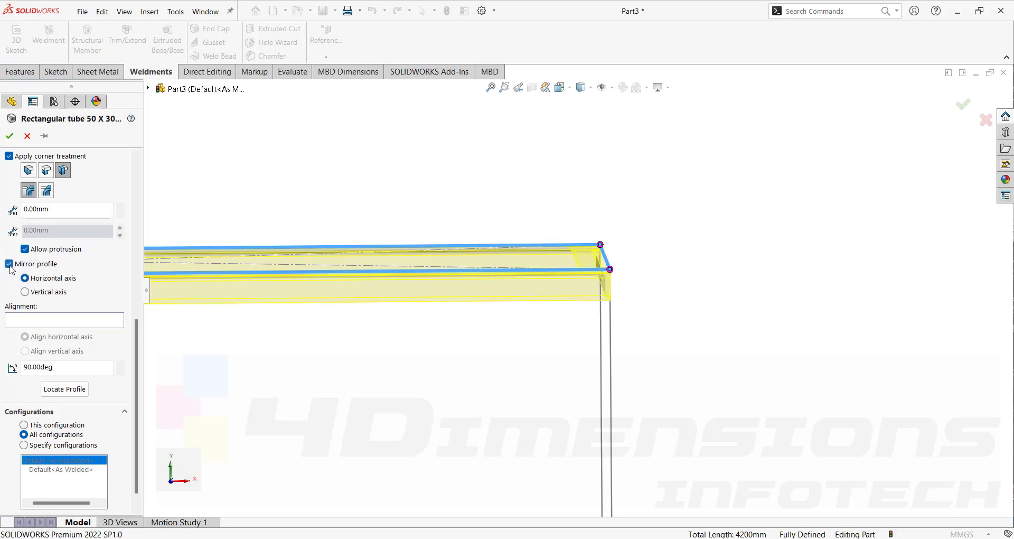
Switch the outer frame's profile mirroring to the vertical axis, compare it with the unmirrored profile, and leave mirroring enabled
click(26, 292)
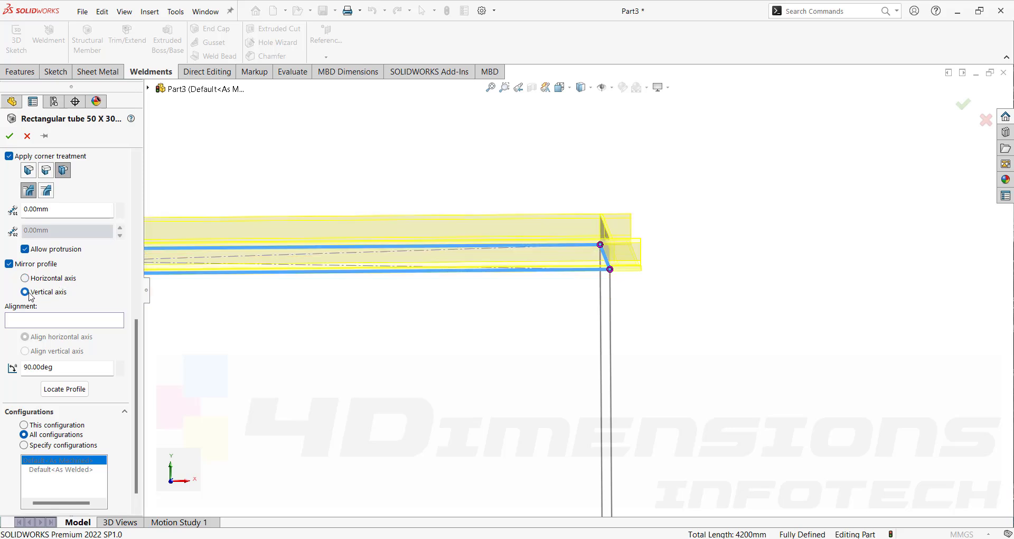
click(9, 265)
click(10, 264)
click(9, 264)
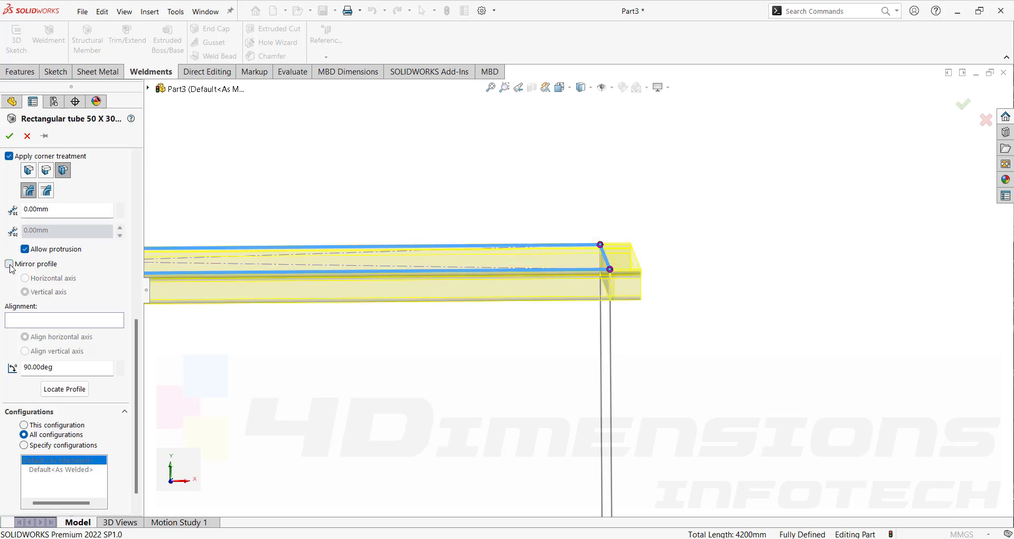
click(9, 264)
click(10, 265)
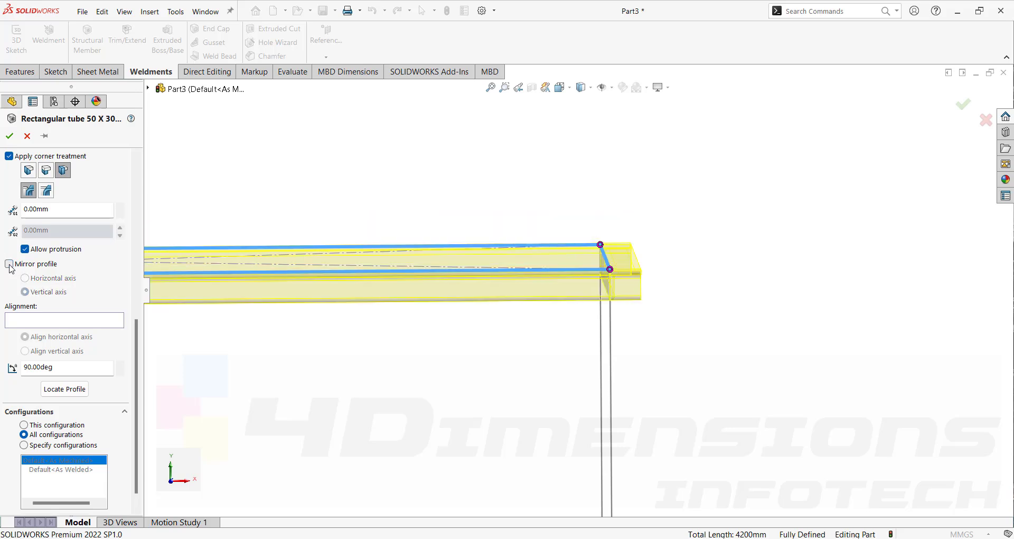
click(10, 264)
click(10, 264)
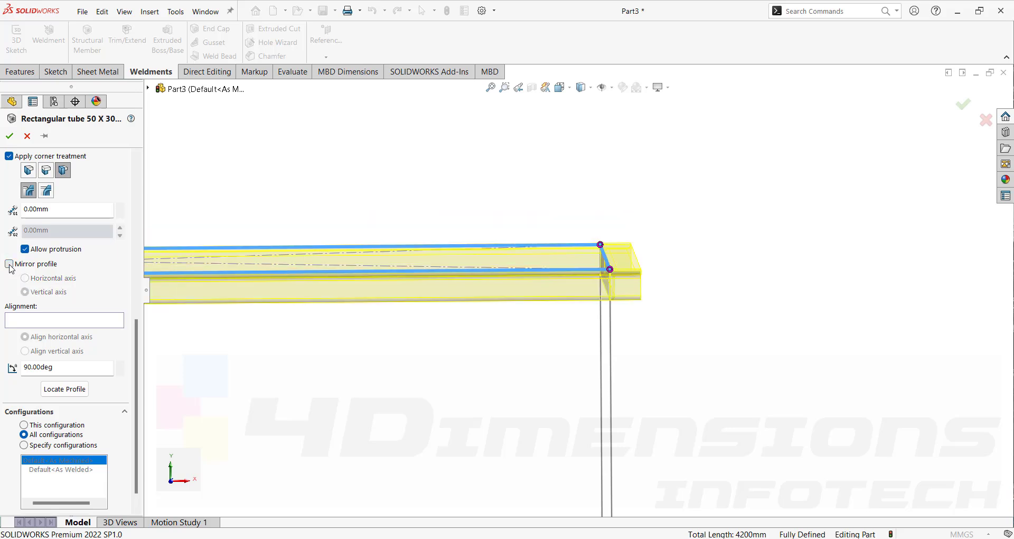
click(10, 264)
click(9, 264)
click(9, 265)
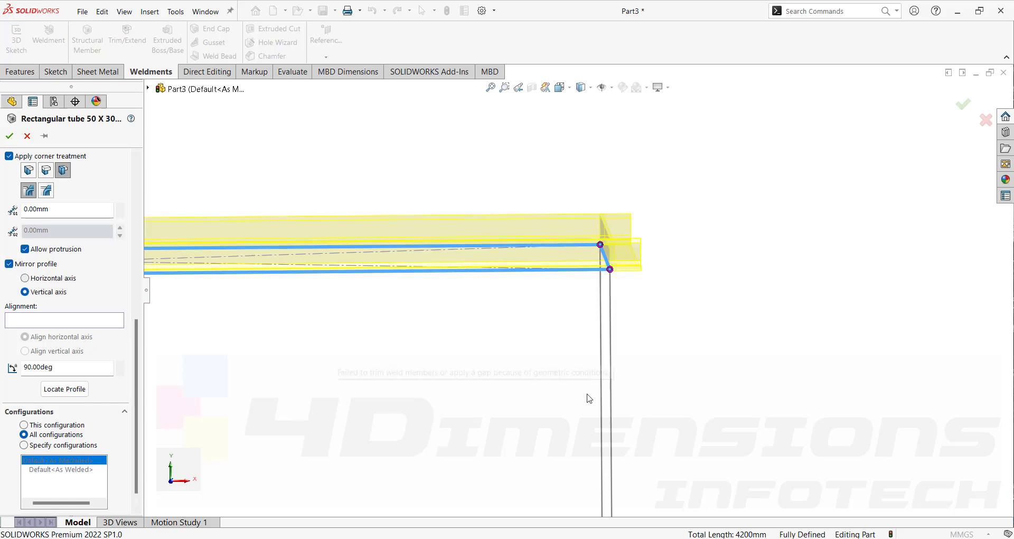
scroll(590, 395, up, 6)
scroll(211, 360, down, 1)
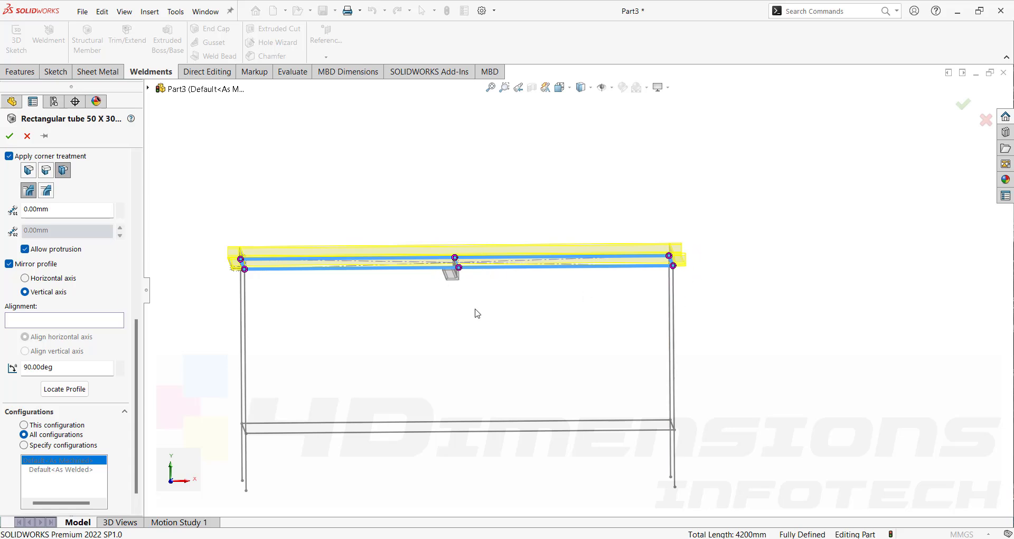
Select Group2, the middle cross member, and try mirroring its angle profile about the horizontal axis
drag(137, 344, 142, 486)
click(58, 320)
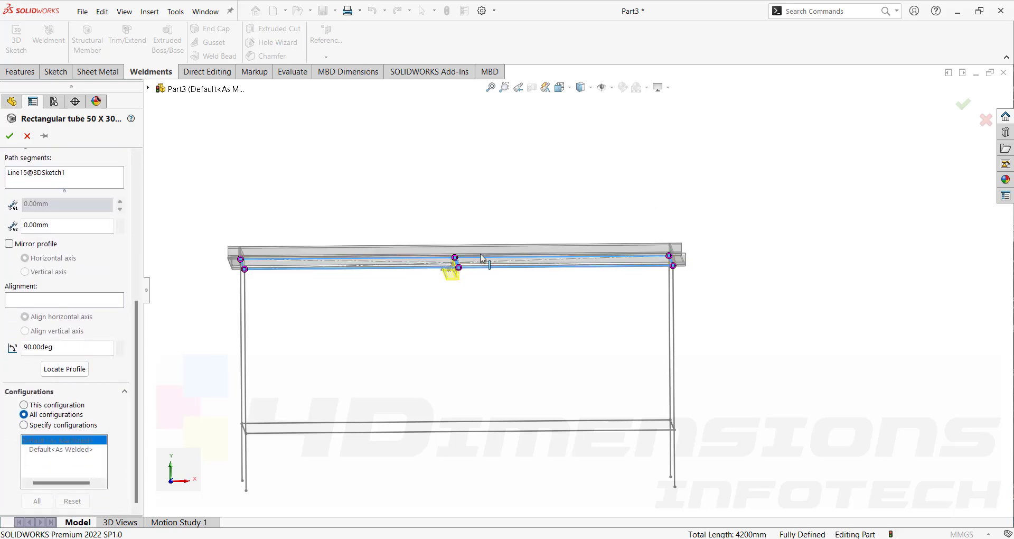
click(9, 244)
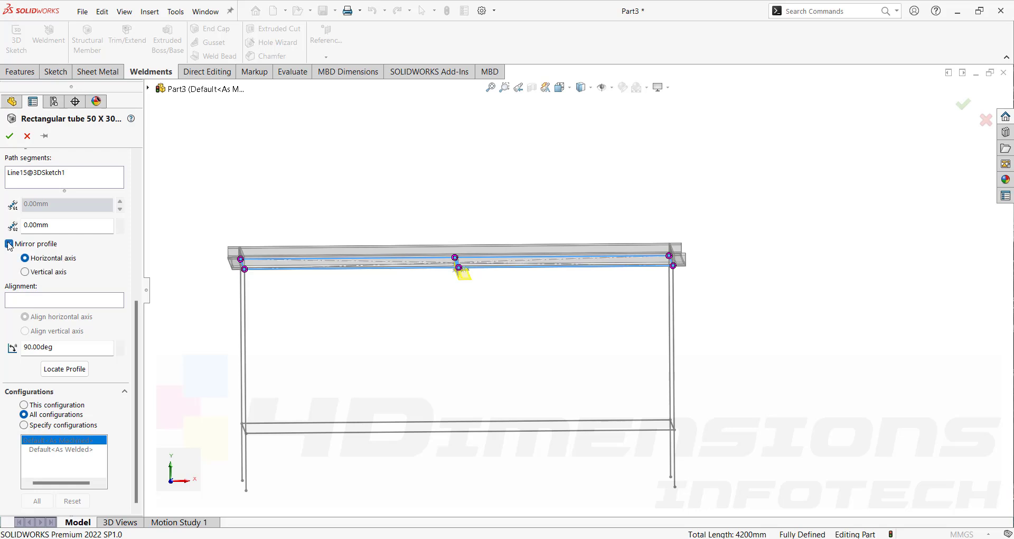
click(10, 244)
click(10, 244)
click(9, 244)
Relocate the cross member's profile to pierce at the outer corner of the angle, and accept the structural member
click(63, 373)
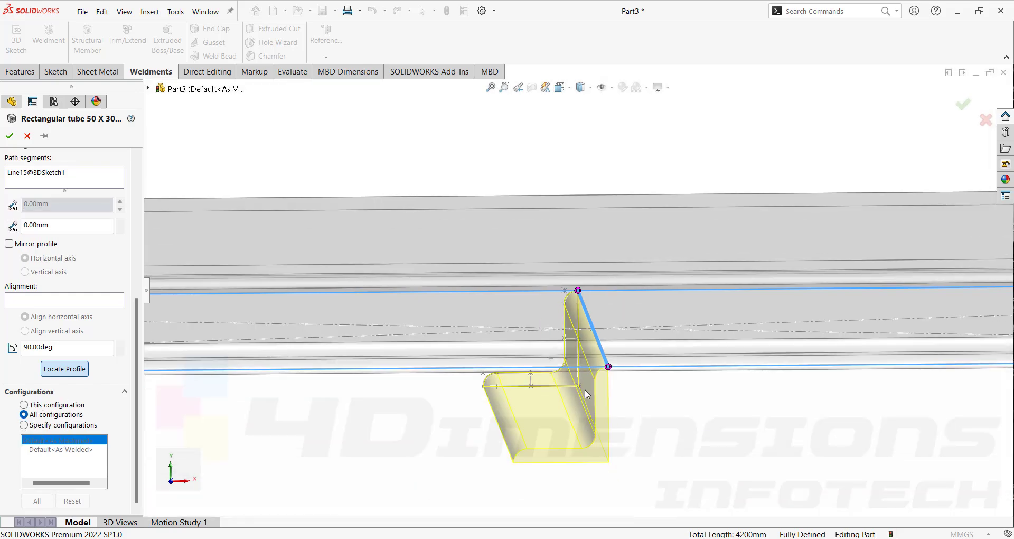
click(583, 391)
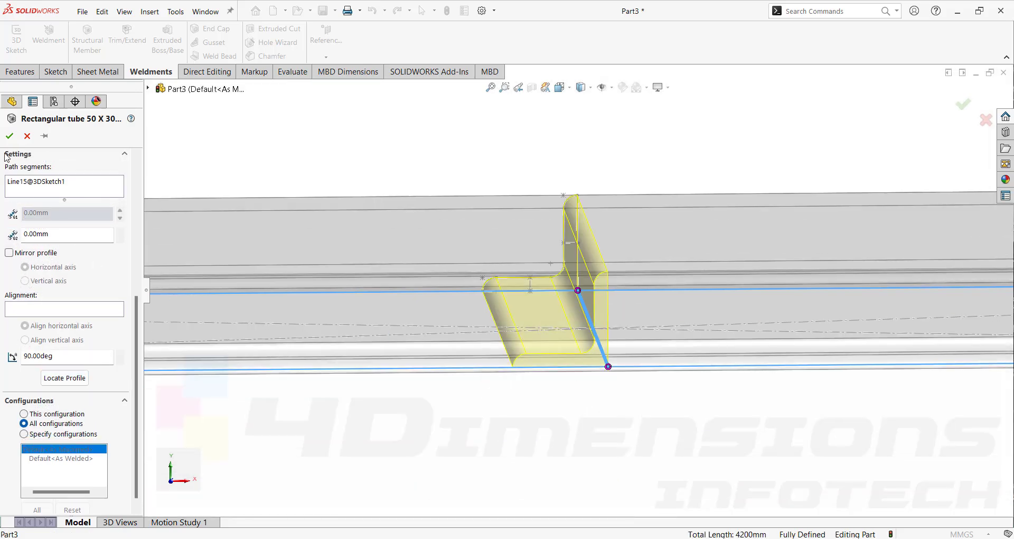
click(10, 137)
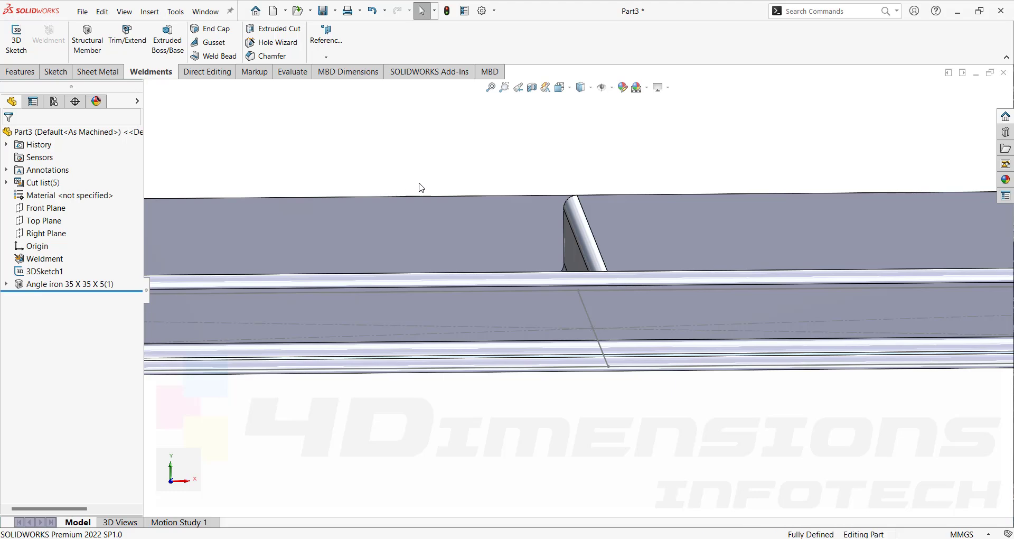
Show 3DSketch1 and inspect the angle iron frame from both ends
middle_drag(697, 342, 399, 335)
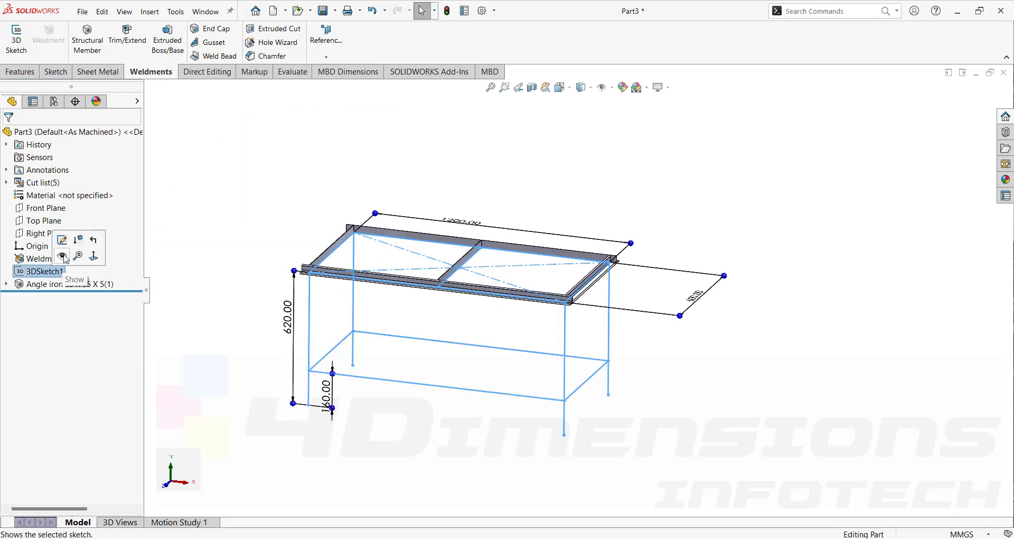
click(201, 260)
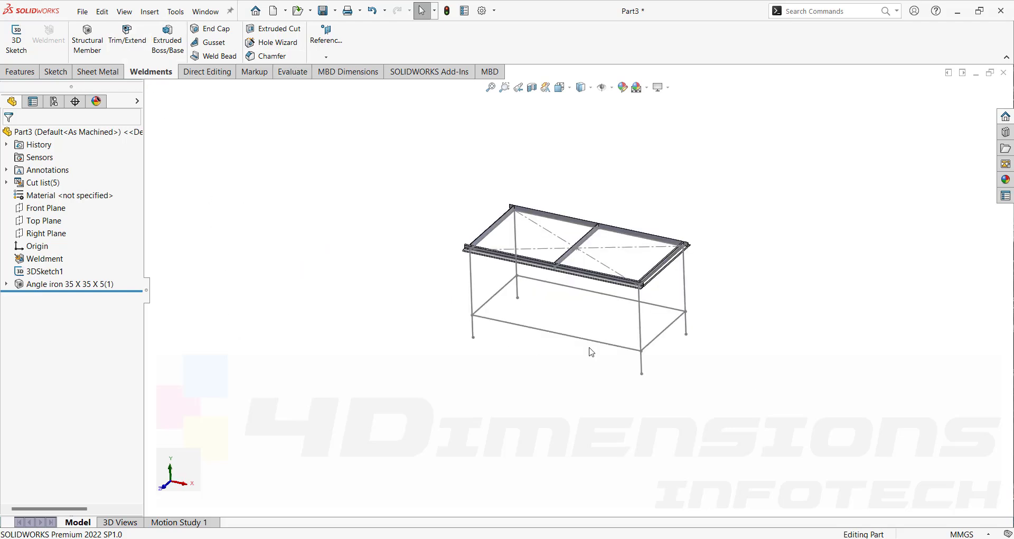
scroll(589, 348, down, 3)
scroll(571, 329, up, 3)
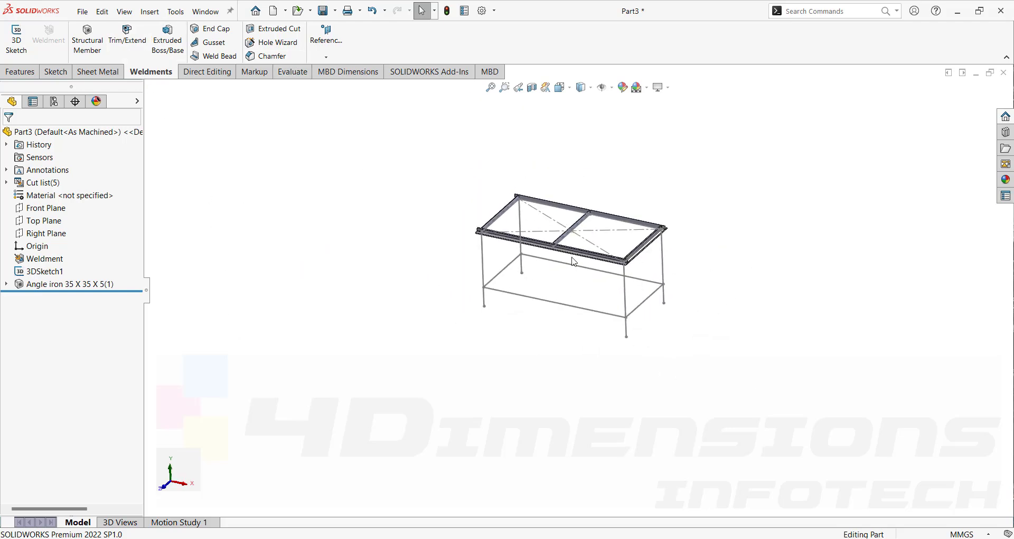
scroll(573, 256, down, 2)
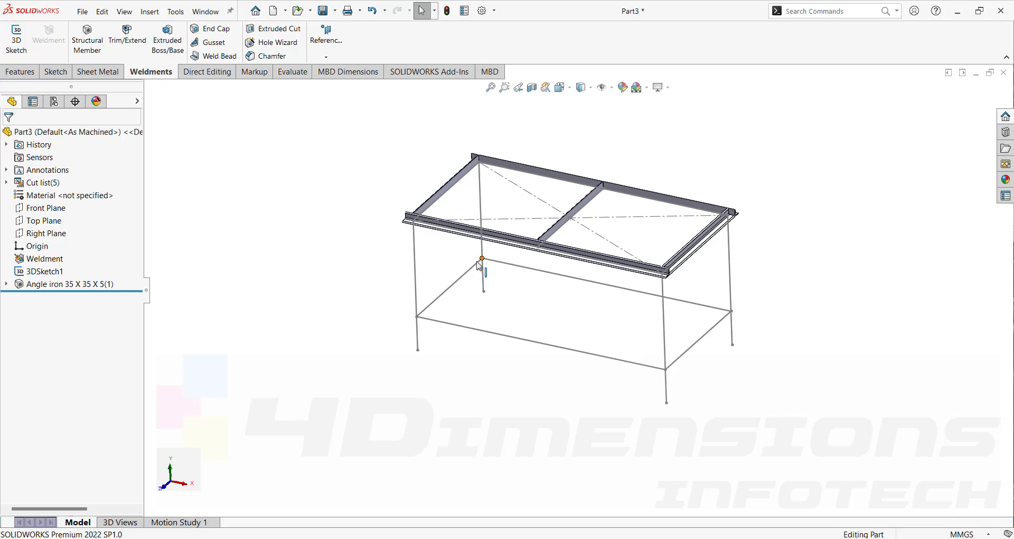
middle_drag(480, 261, 670, 253)
scroll(669, 281, down, 2)
scroll(644, 296, up, 3)
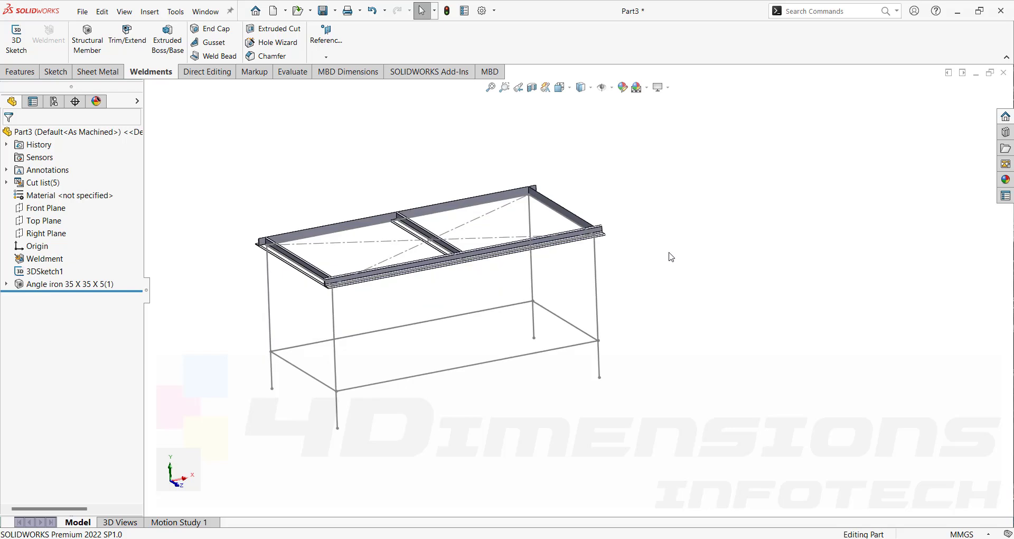